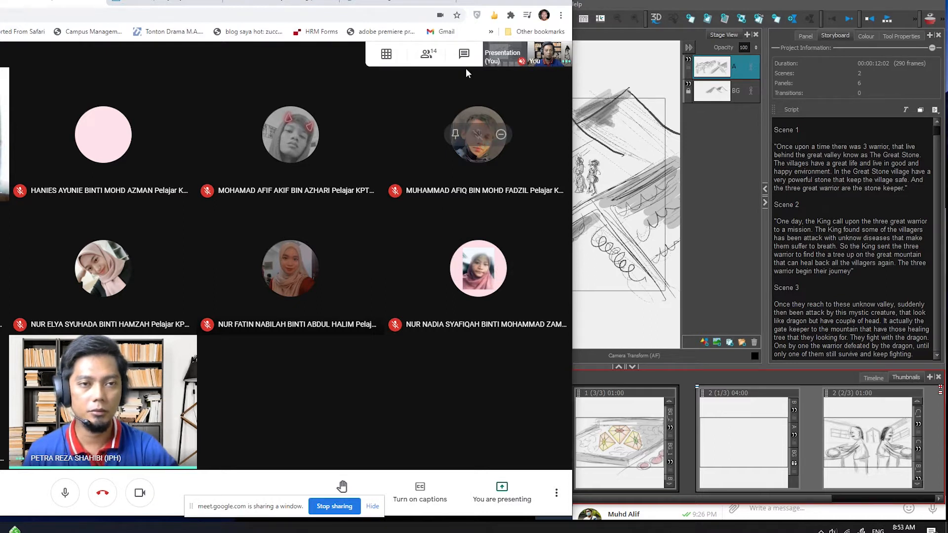
# - Hide the screen-sharing notice in the Google Meet window and switch to Storyboard Pro
pyautogui.moveTo(386, 61)
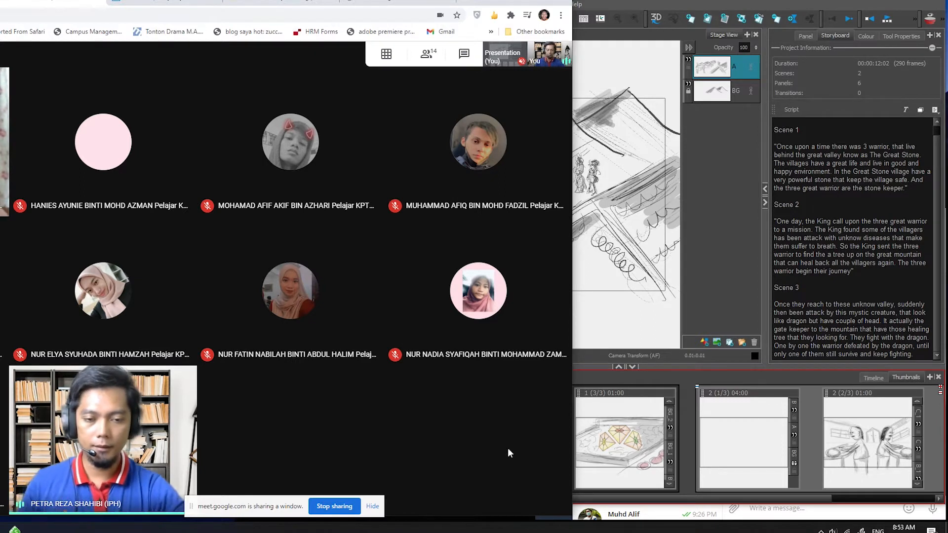
pyautogui.click(373, 506)
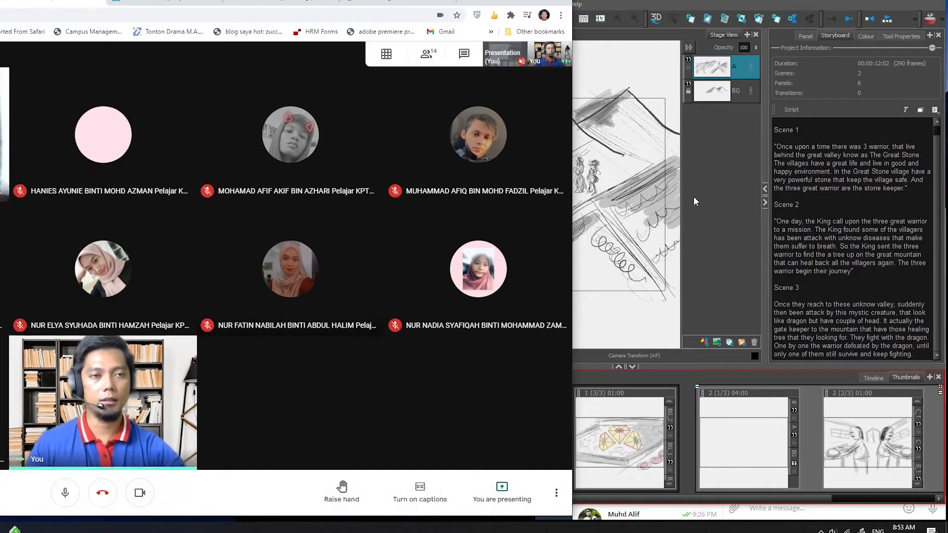
pyautogui.click(640, 5)
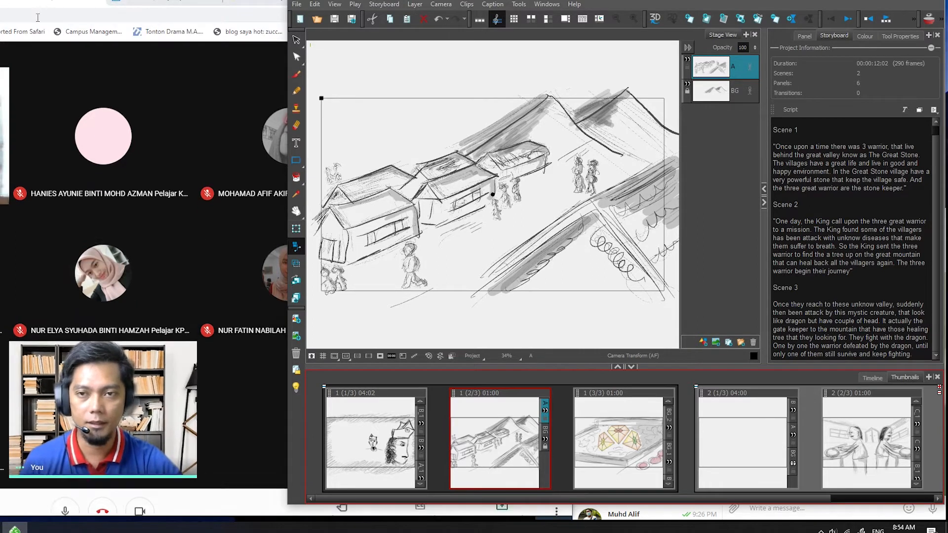
pyautogui.click(217, 74)
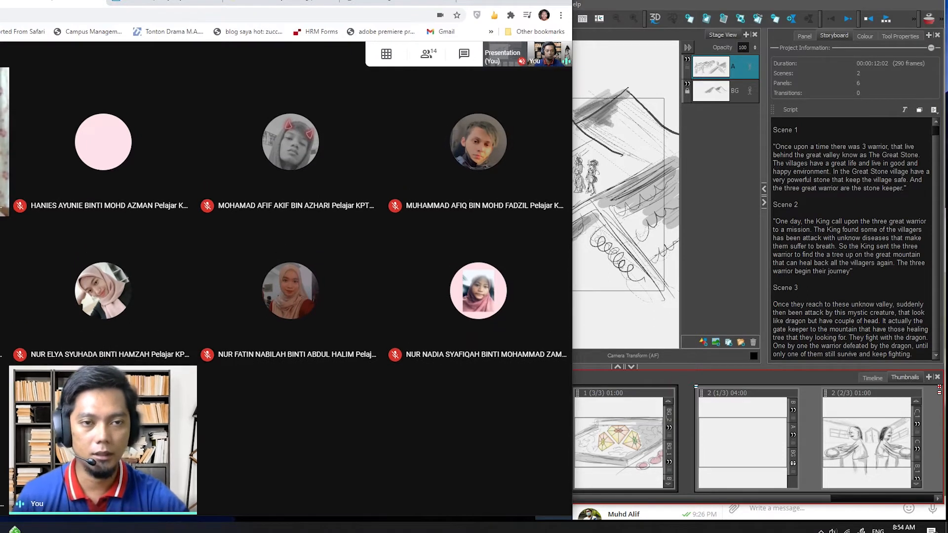
pyautogui.click(653, 4)
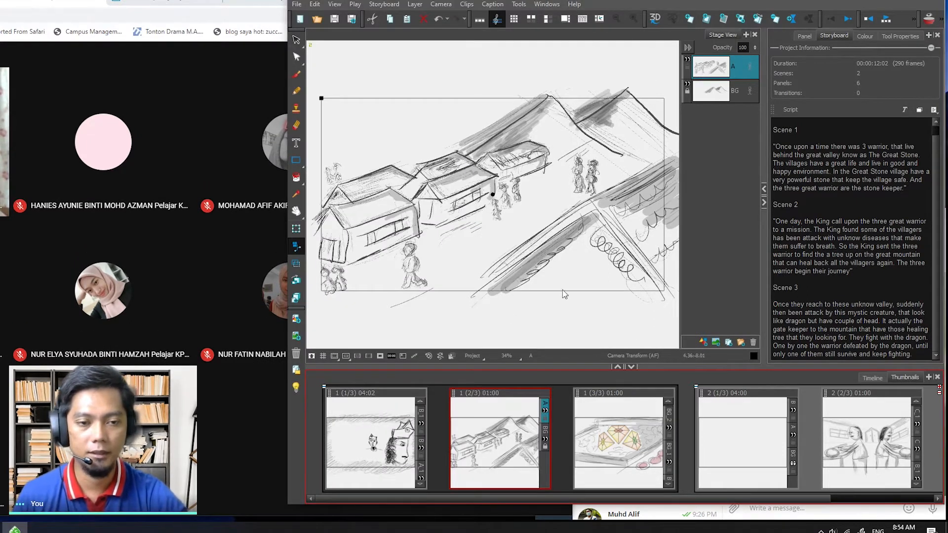
# - View the warriors panel and the village panel of scene 1, finishing on the warriors panel
pyautogui.click(370, 477)
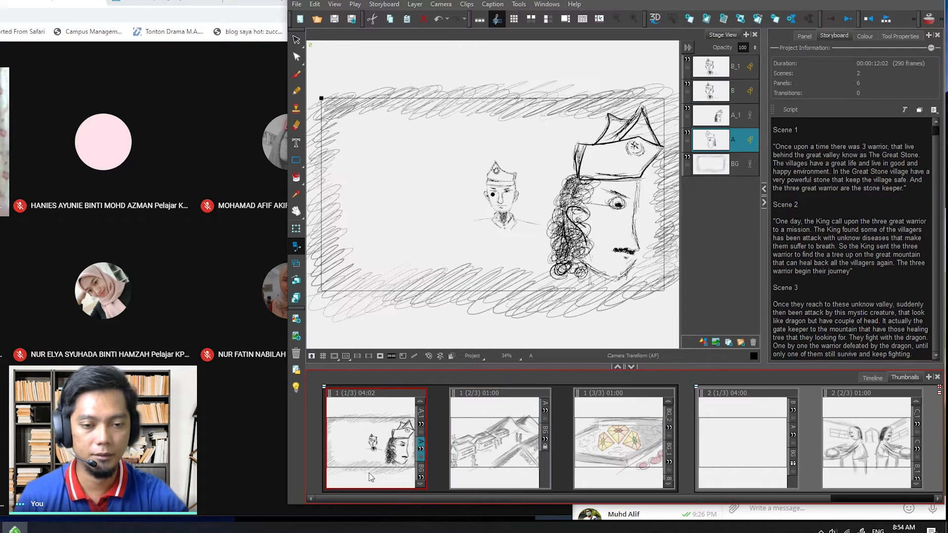
pyautogui.click(510, 472)
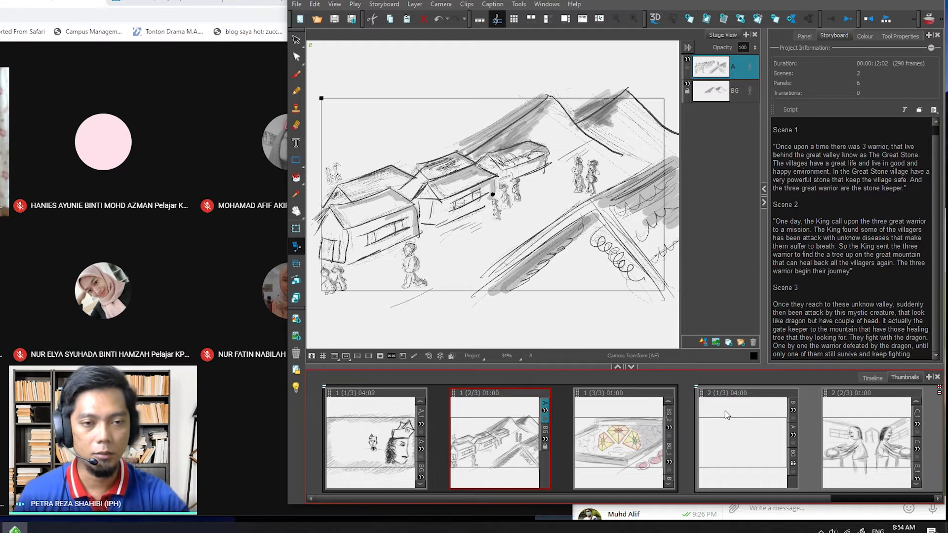
pyautogui.click(355, 422)
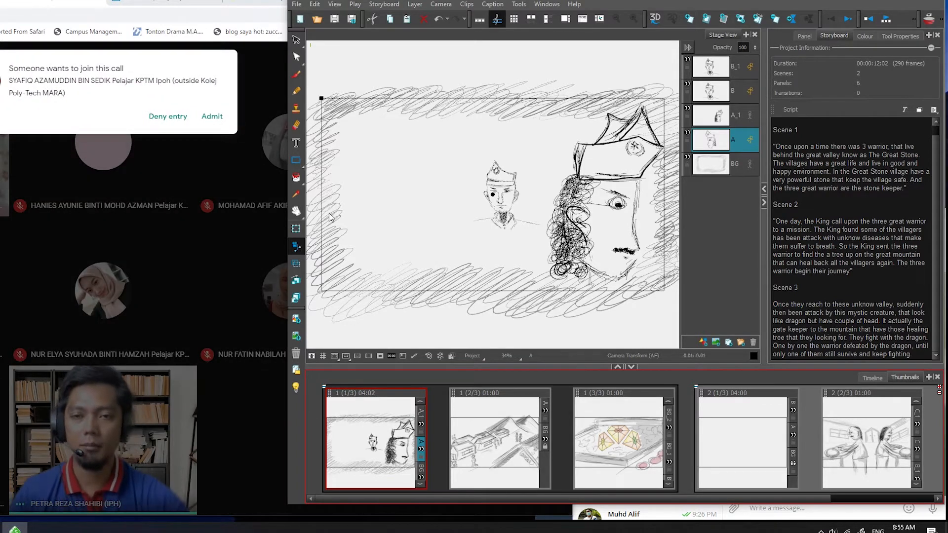
# - Admit the waiting participant to the Google Meet call and return to Storyboard Pro
pyautogui.click(215, 124)
pyautogui.click(215, 119)
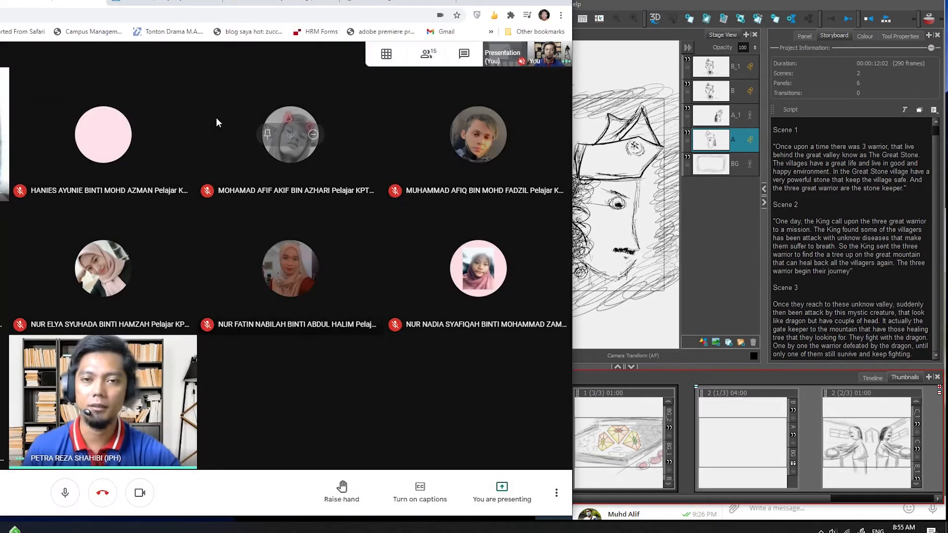
pyautogui.click(721, 222)
pyautogui.click(721, 221)
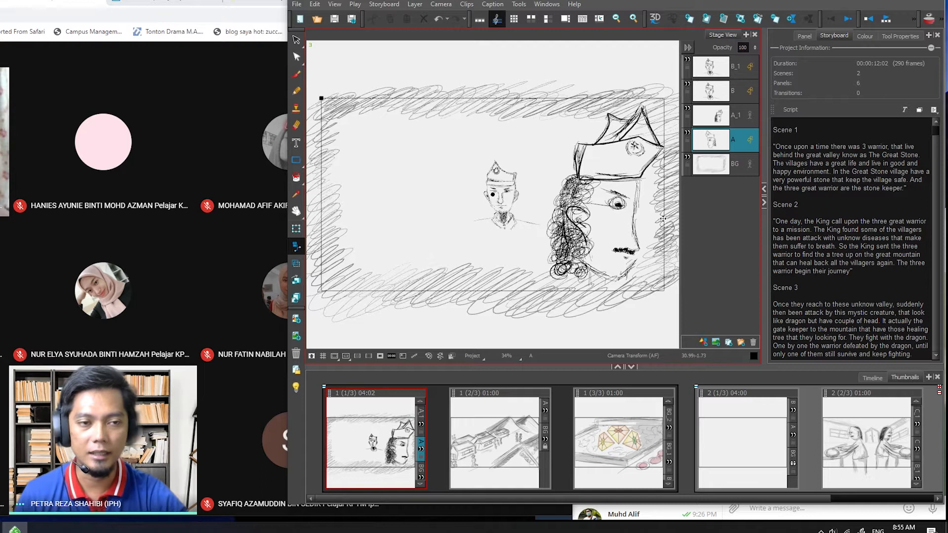
# - Play back the animation of scene 1's first panel and select the village panel
pyautogui.click(885, 18)
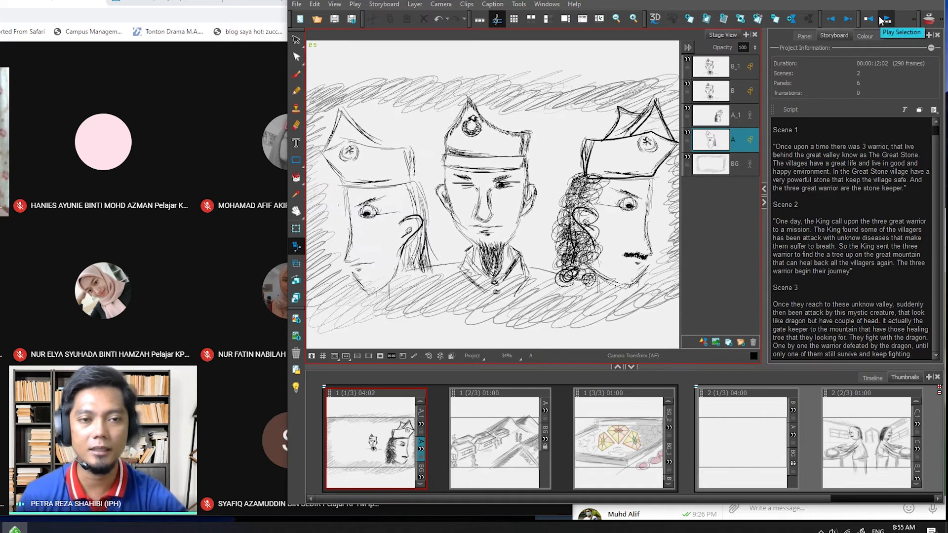
pyautogui.click(880, 20)
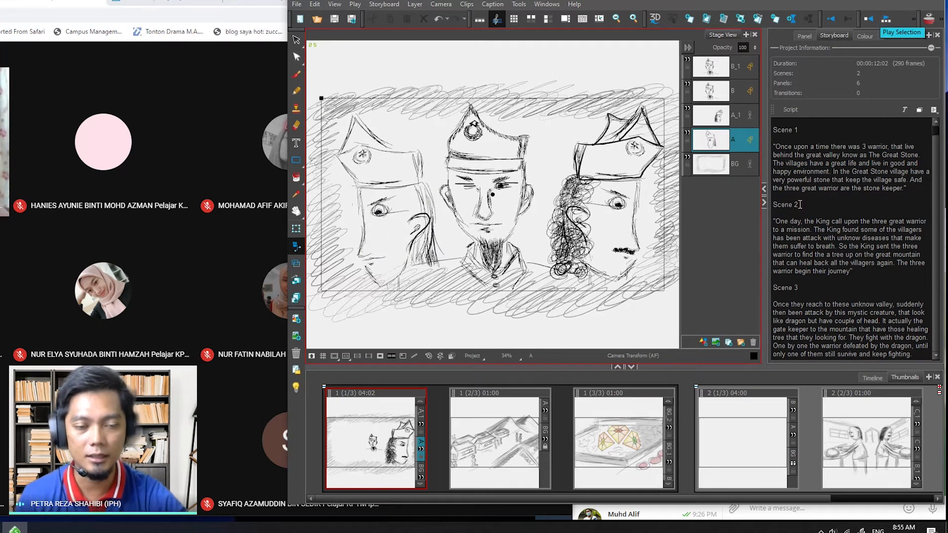
pyautogui.click(497, 447)
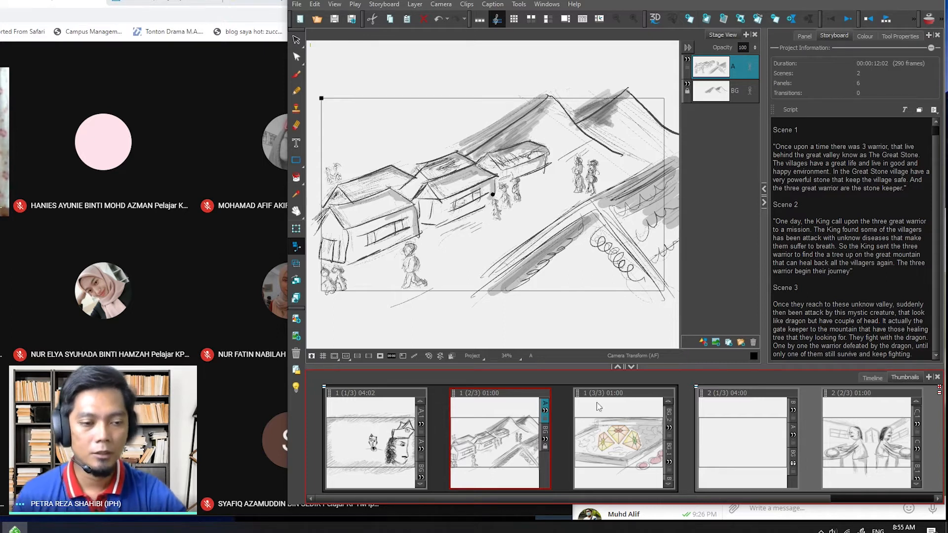
# - Look through the panel thumbnails of both scenes, view the gemstone panel and return to the village panel
pyautogui.hscroll(1, 790, 499)
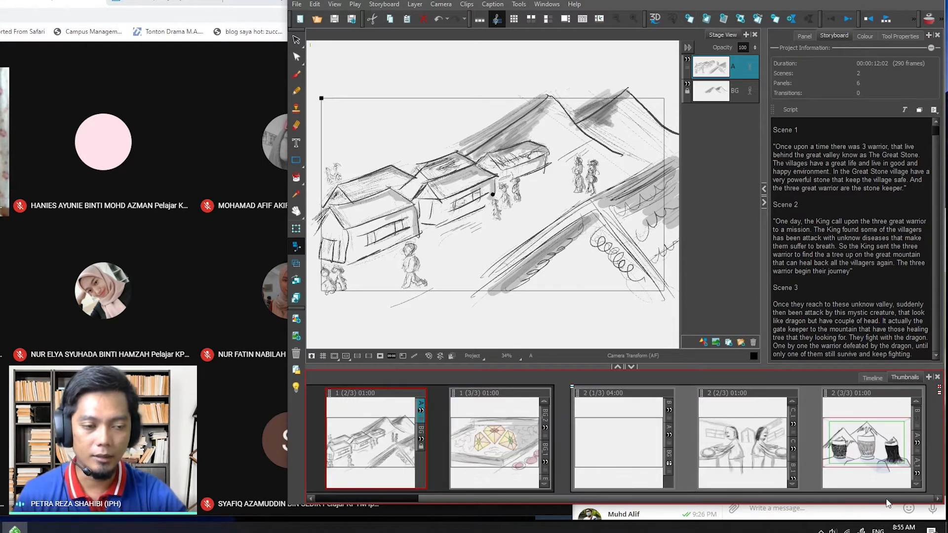
pyautogui.hscroll(-1, 873, 503)
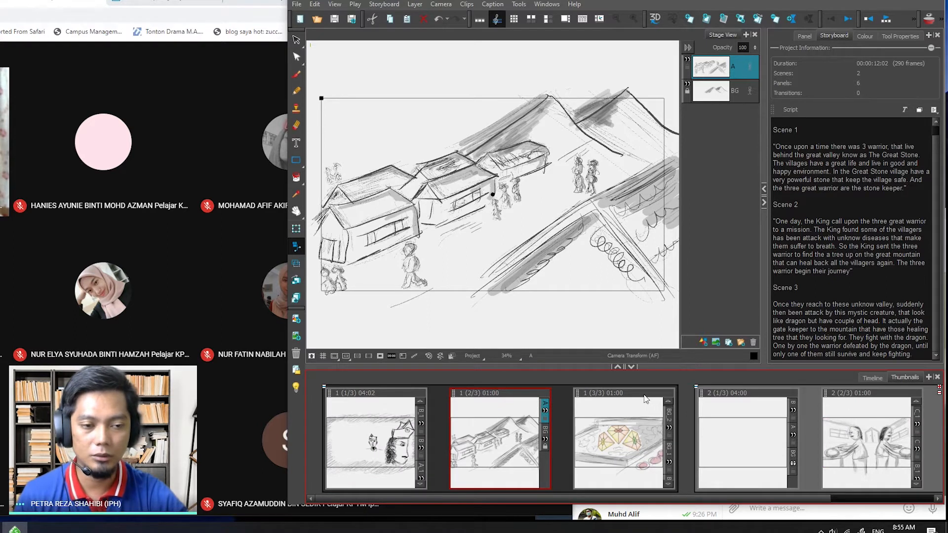
pyautogui.click(620, 413)
pyautogui.click(492, 415)
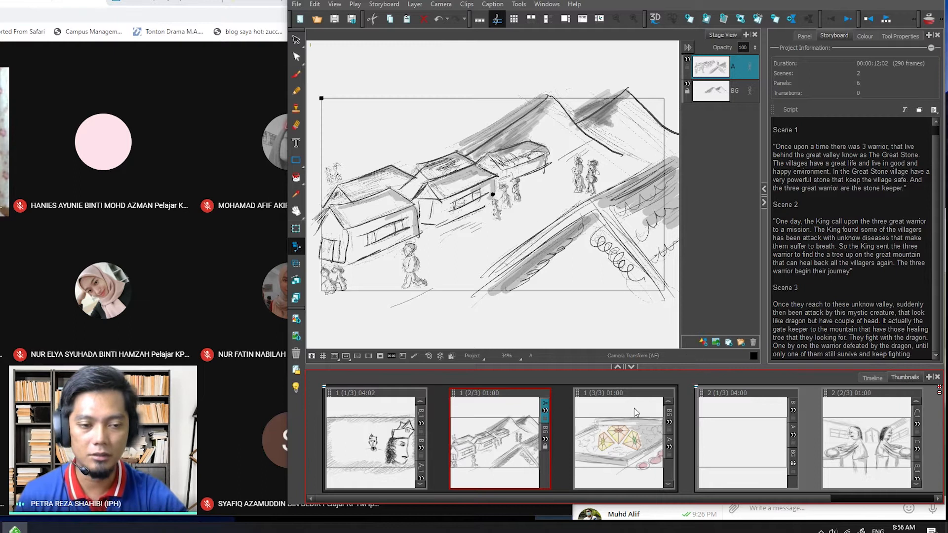
pyautogui.click(613, 425)
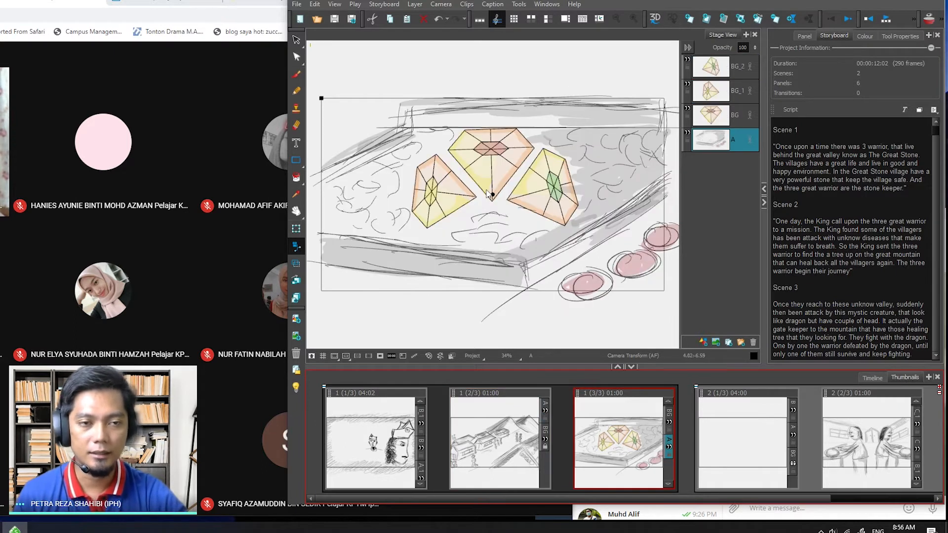
pyautogui.click(501, 440)
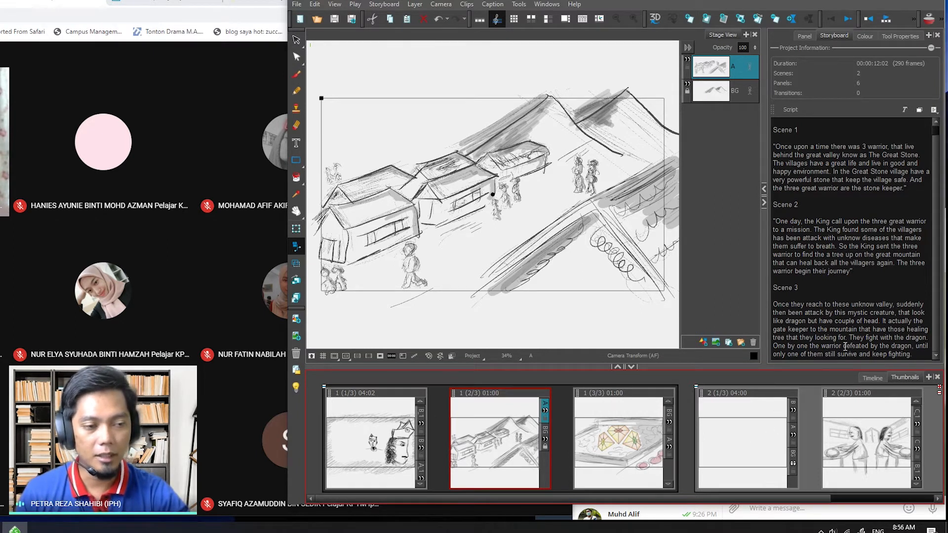
# - Show the storyboard as a timeline and place the playhead at 00:00:04:02, the start of the village panel
pyautogui.click(873, 378)
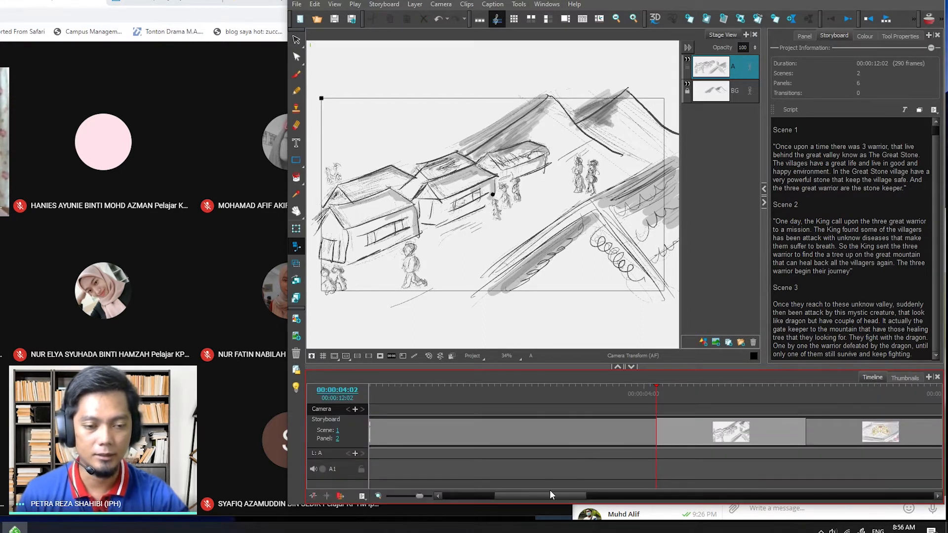
pyautogui.moveTo(550, 495); pyautogui.dragTo(590, 495)
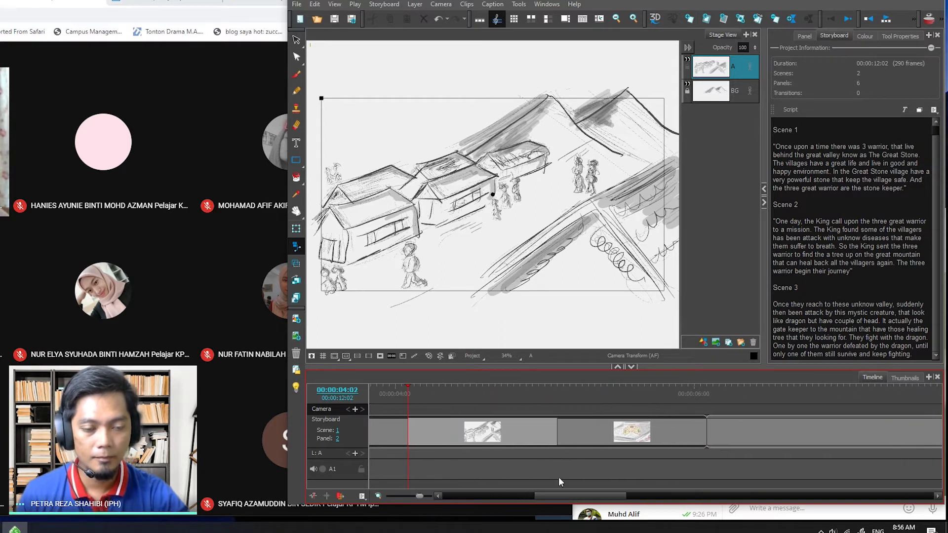
pyautogui.click(420, 387)
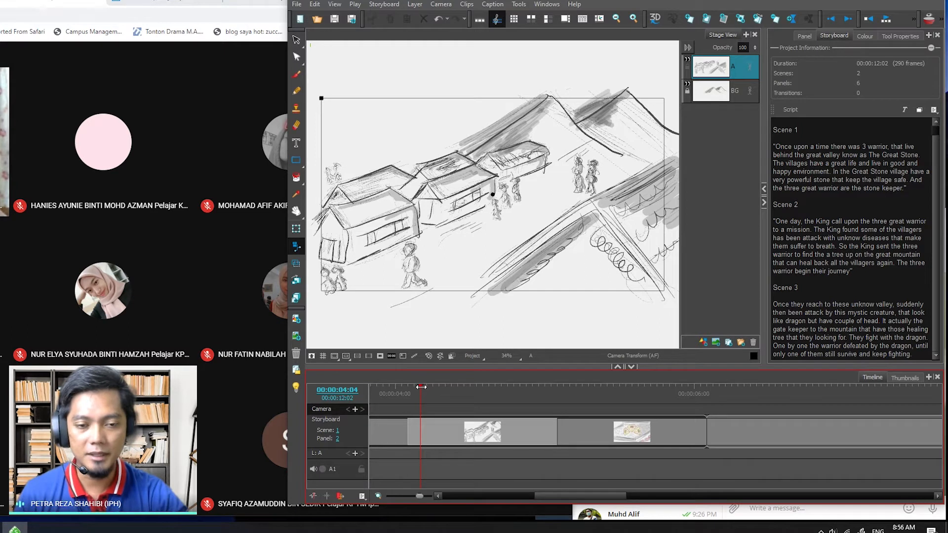
pyautogui.moveTo(422, 387); pyautogui.dragTo(410, 389)
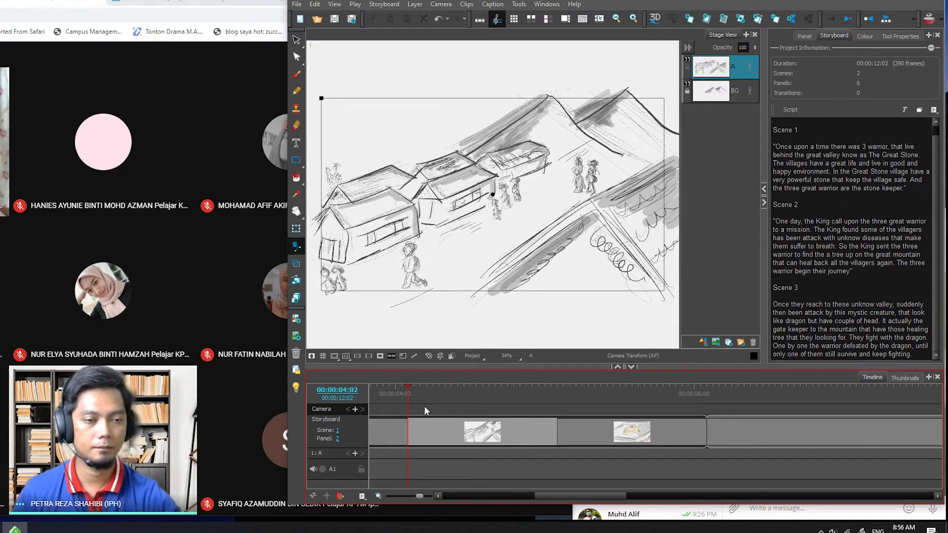
# - Delete the opening and closing quotation marks around the Scene 1 and Scene 2 paragraphs of the script
pyautogui.click(786, 298)
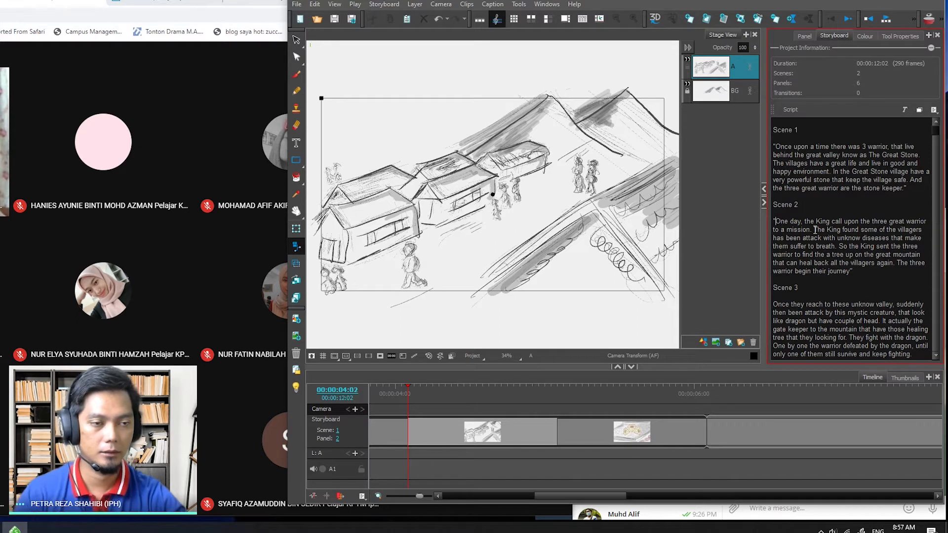
pyautogui.press('BackSpace')
pyautogui.click(864, 270)
pyautogui.press('BackSpace')
pyautogui.click(774, 146)
pyautogui.press('BackSpace')
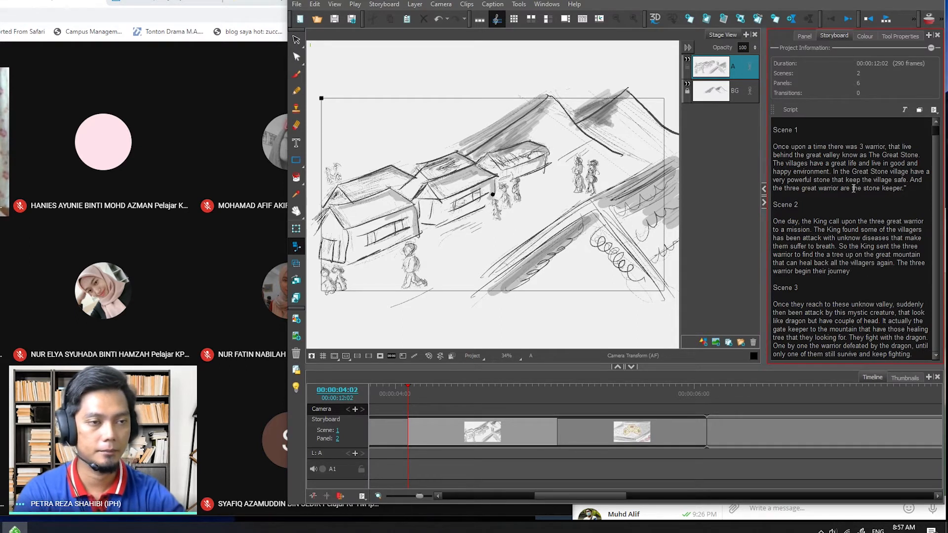
pyautogui.click(914, 190)
pyautogui.press('BackSpace')
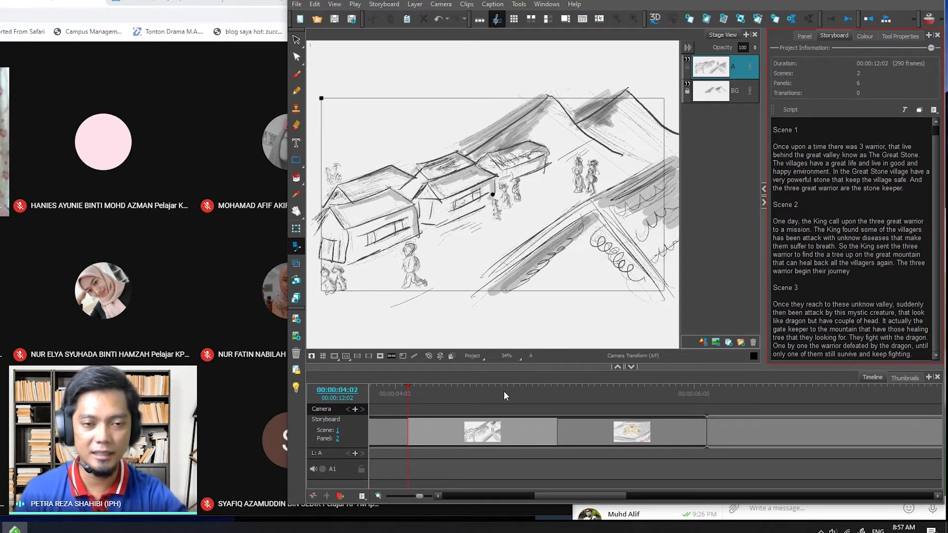
# - Scrub through the village panel in the timeline and return the playhead to its first frame
pyautogui.click(414, 392)
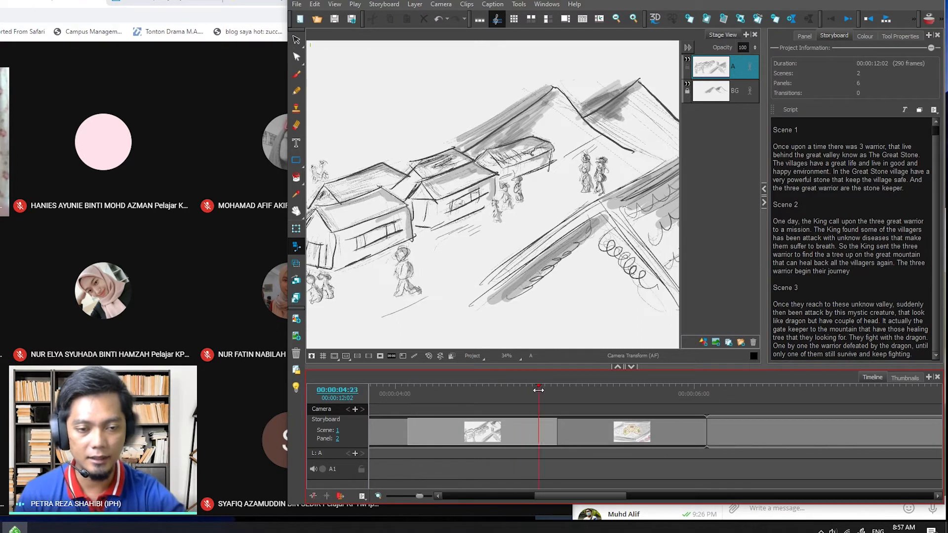
pyautogui.click(405, 403)
pyautogui.moveTo(404, 404)
pyautogui.mouseDown()
pyautogui.moveTo(509, 402)
pyautogui.moveTo(447, 407)
pyautogui.mouseUp()
pyautogui.click(458, 410)
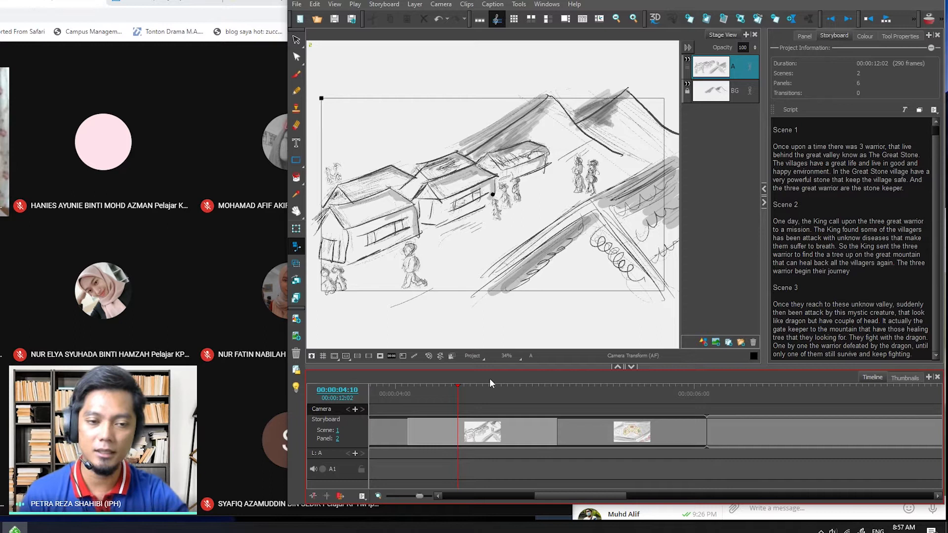
pyautogui.moveTo(457, 391)
pyautogui.mouseDown()
pyautogui.moveTo(409, 394)
pyautogui.moveTo(447, 394)
pyautogui.mouseUp()
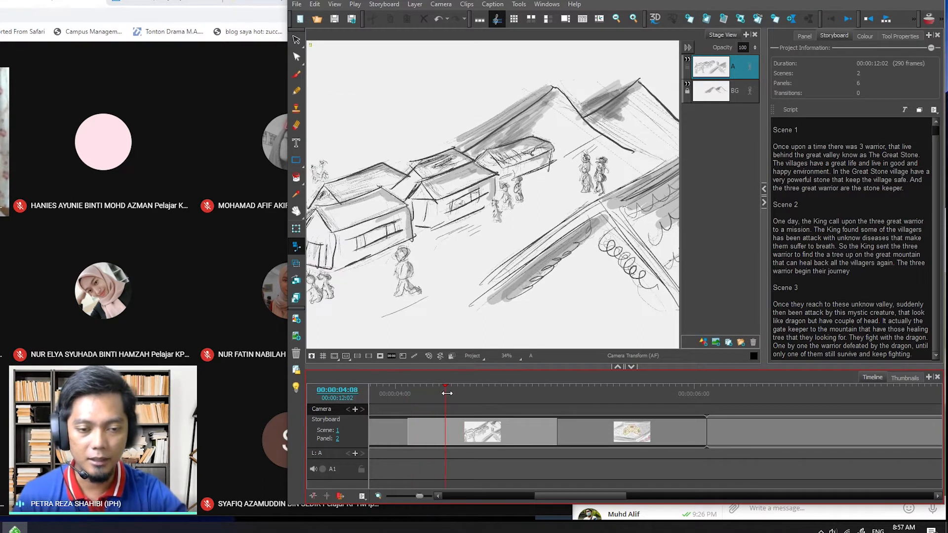
pyautogui.click(463, 424)
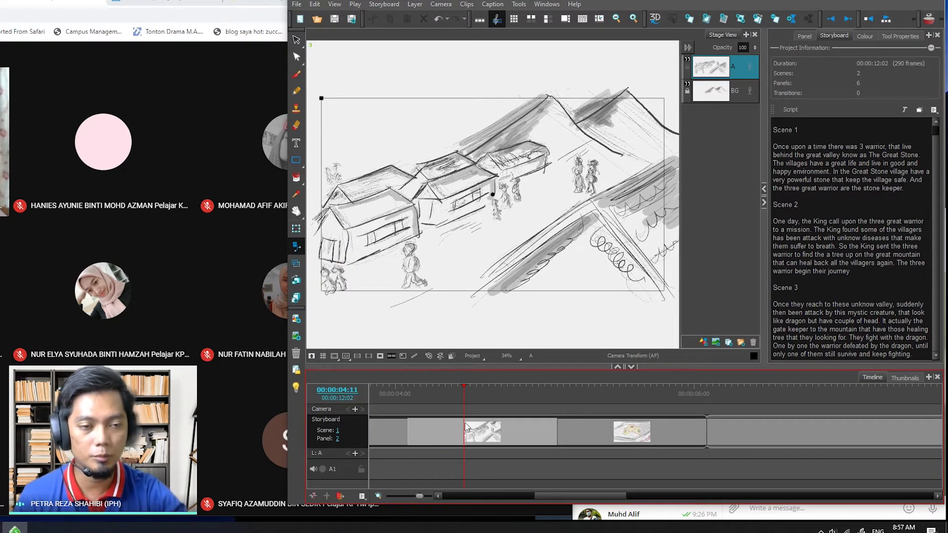
pyautogui.click(834, 19)
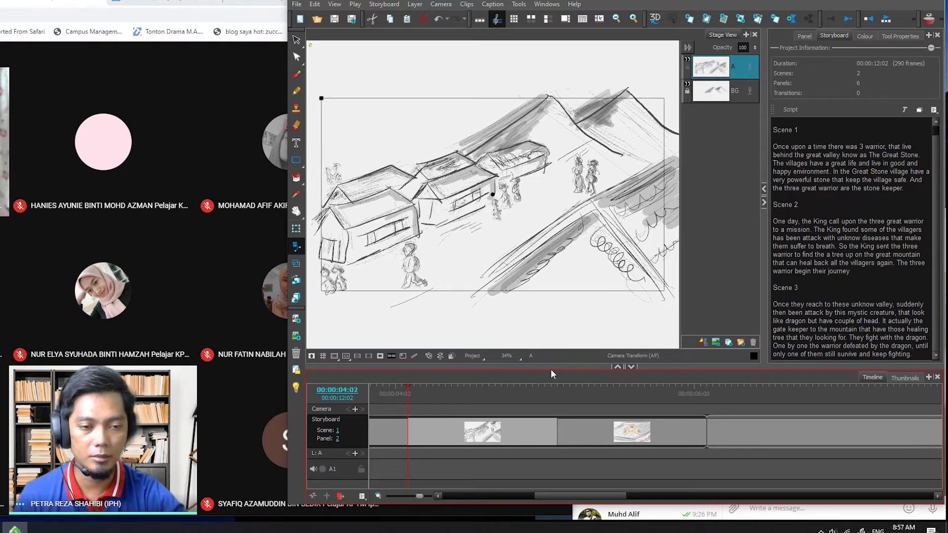
# - Enlarge the timeline area and add a camera keyframe at 00:00:04:02, the start of the village panel
pyautogui.moveTo(550, 369); pyautogui.dragTo(593, 286)
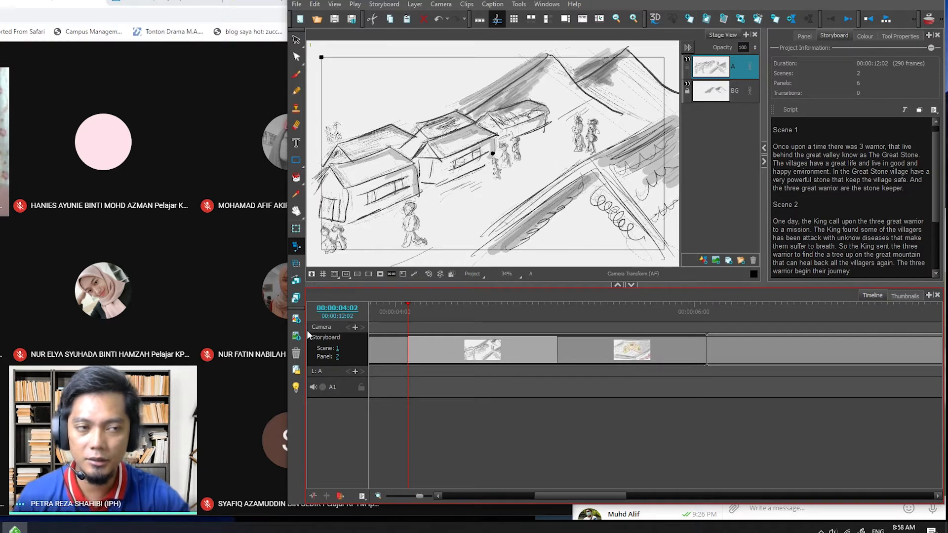
pyautogui.click(355, 327)
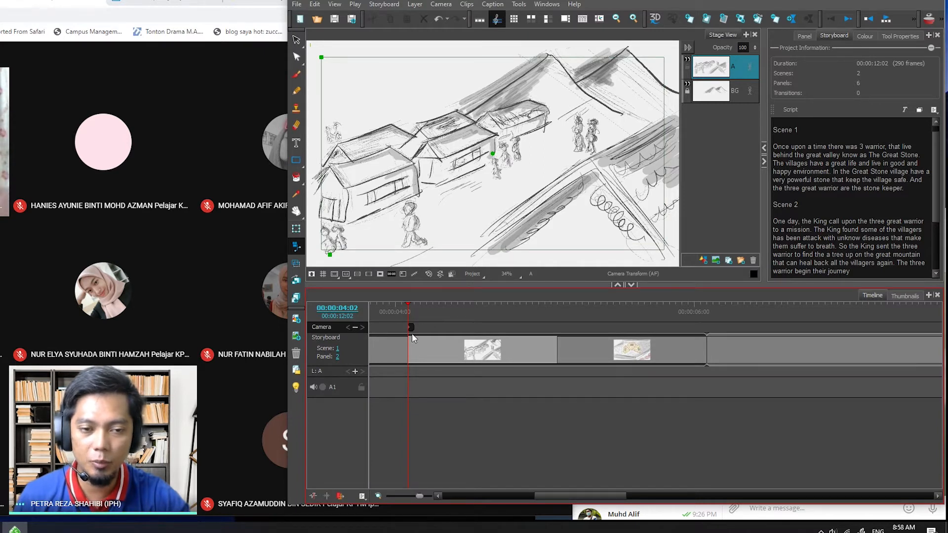
# - Show the Camera tool's properties and add a second camera keyframe at 00:00:05:01, near the end of the village panel
pyautogui.click(909, 37)
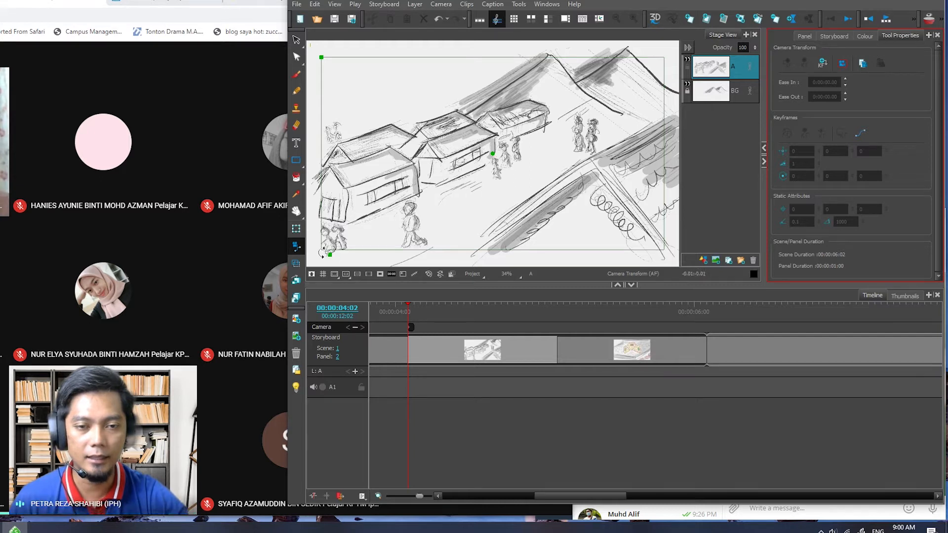
pyautogui.click(296, 249)
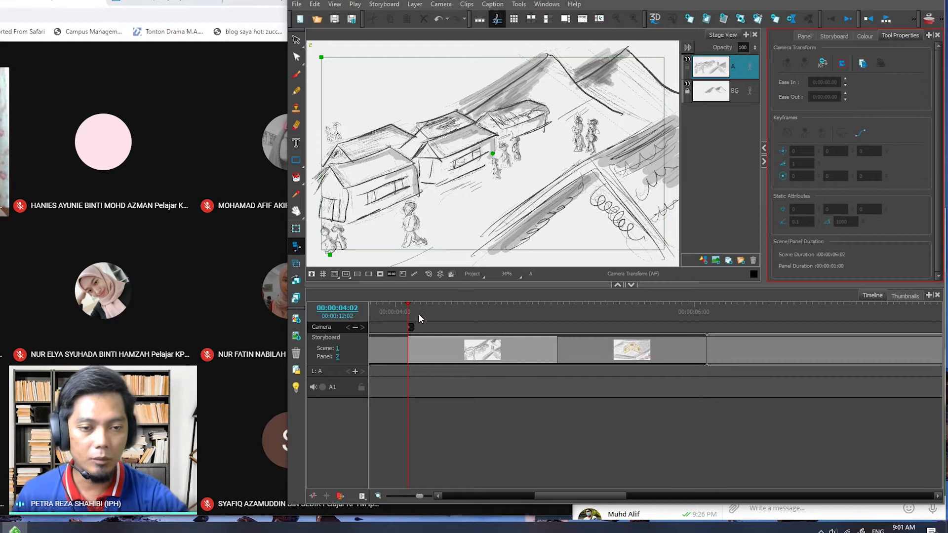
pyautogui.moveTo(424, 311)
pyautogui.mouseDown()
pyautogui.moveTo(556, 308)
pyautogui.moveTo(539, 308)
pyautogui.mouseUp()
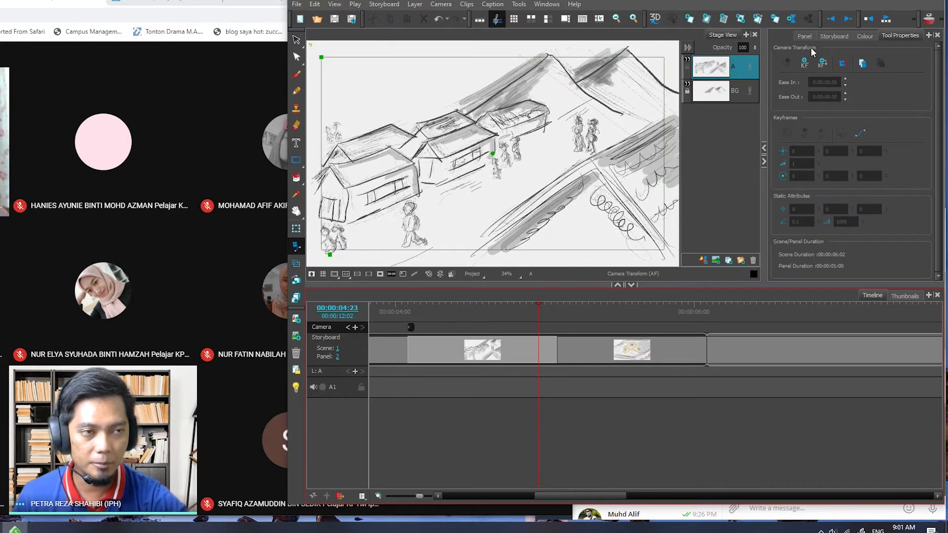
pyautogui.click(845, 20)
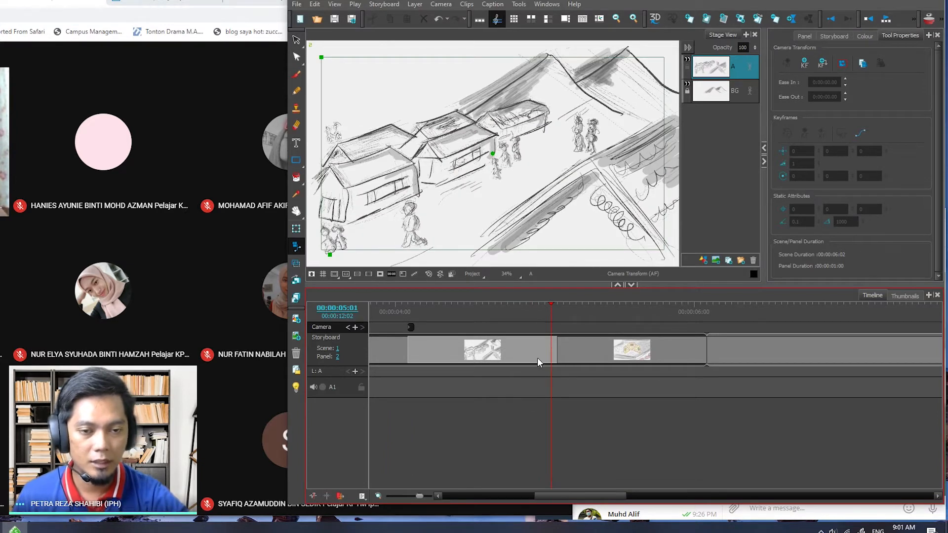
pyautogui.click(354, 327)
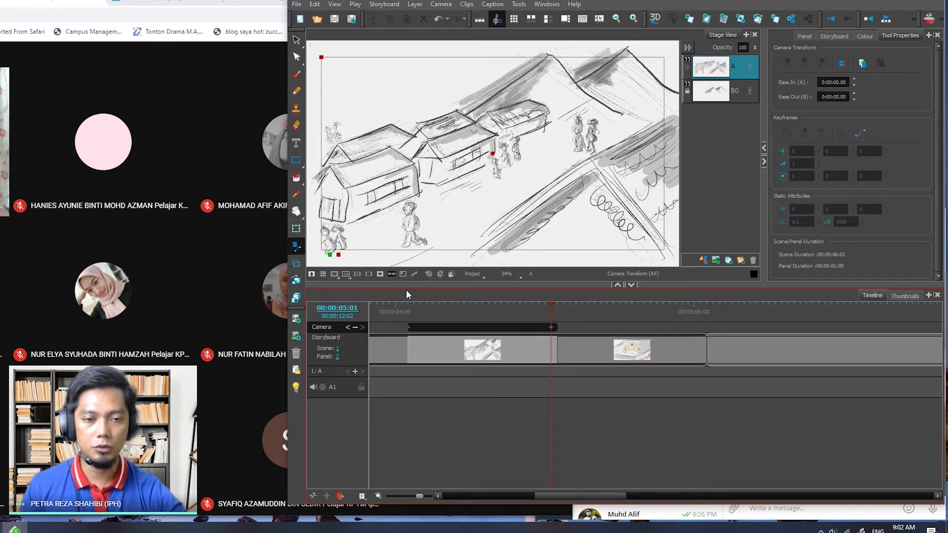
# - Select the village panel's start and end camera keyframes in turn to compare their camera frames
pyautogui.click(408, 328)
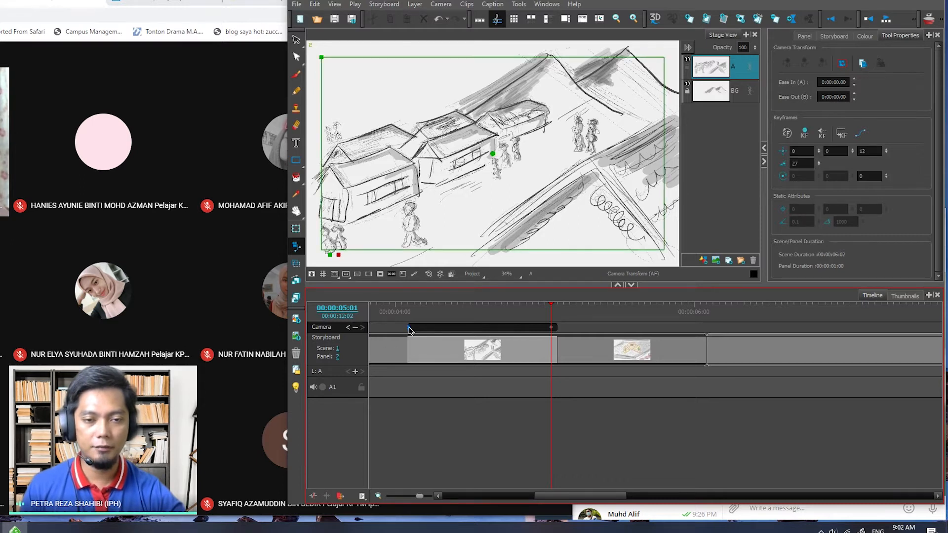
pyautogui.click(551, 328)
pyautogui.click(409, 328)
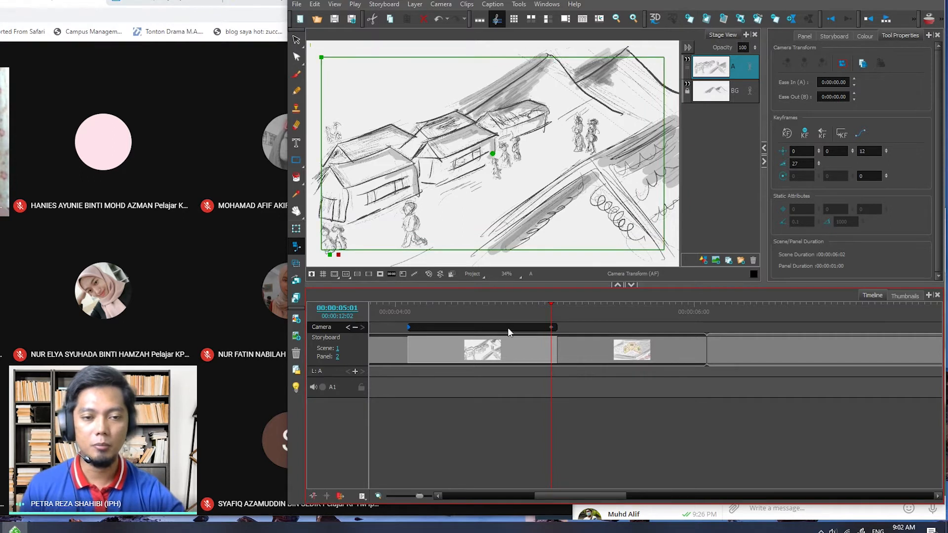
pyautogui.click(552, 328)
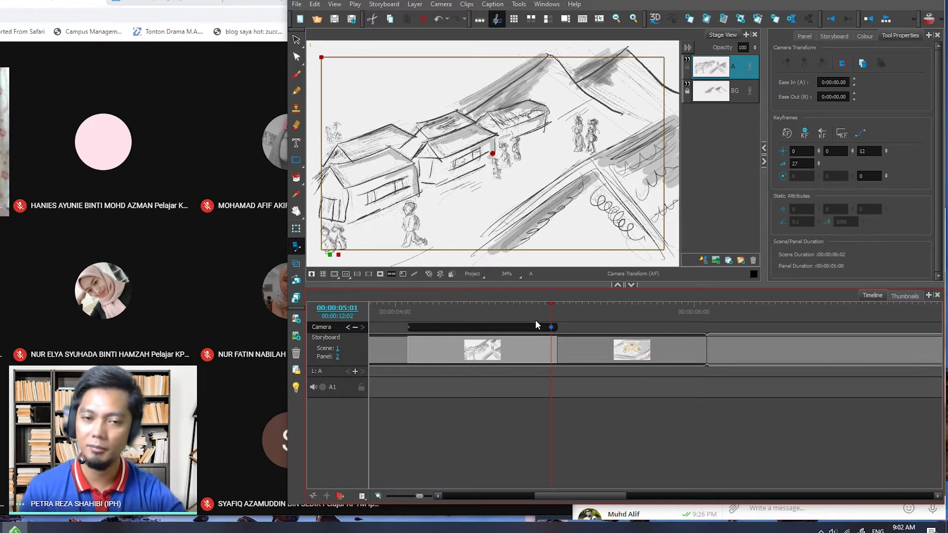
pyautogui.click(407, 327)
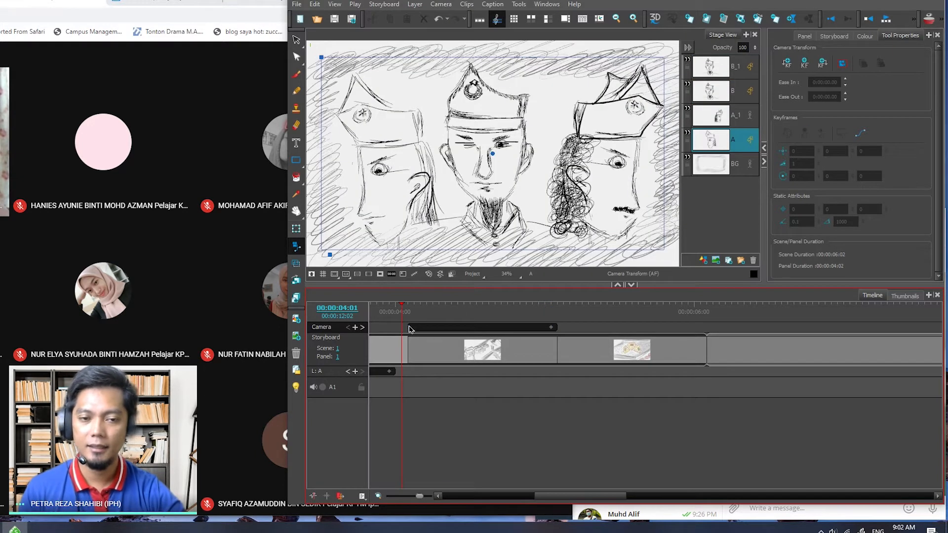
pyautogui.click(409, 327)
pyautogui.click(550, 327)
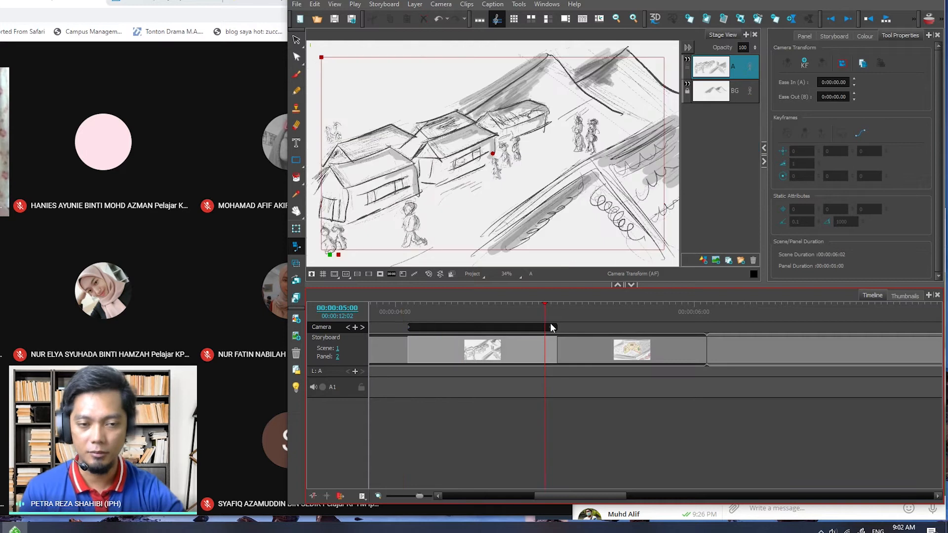
pyautogui.click(552, 327)
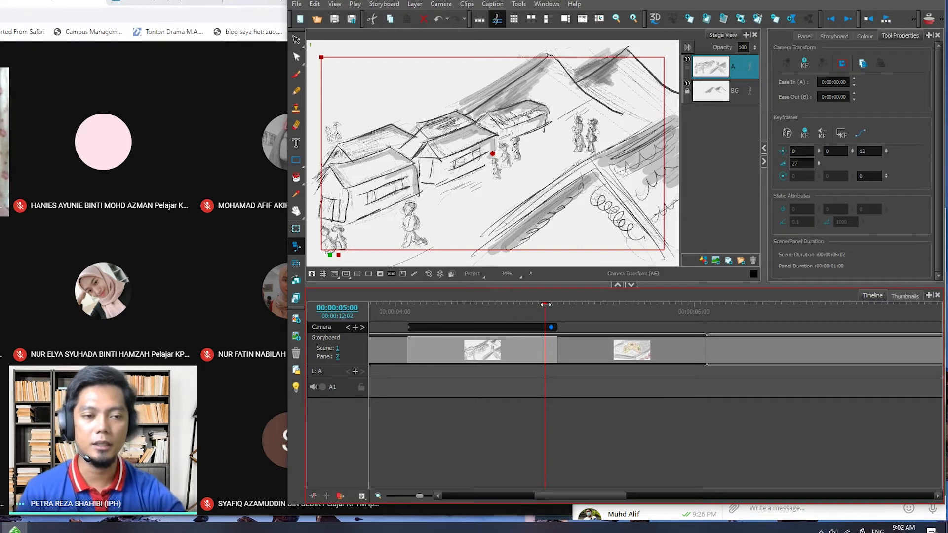
# - Align the playhead with the end camera keyframe at 00:00:05:01, return it to 00:00:04:02 and select the start keyframe
pyautogui.moveTo(546, 303); pyautogui.dragTo(553, 303)
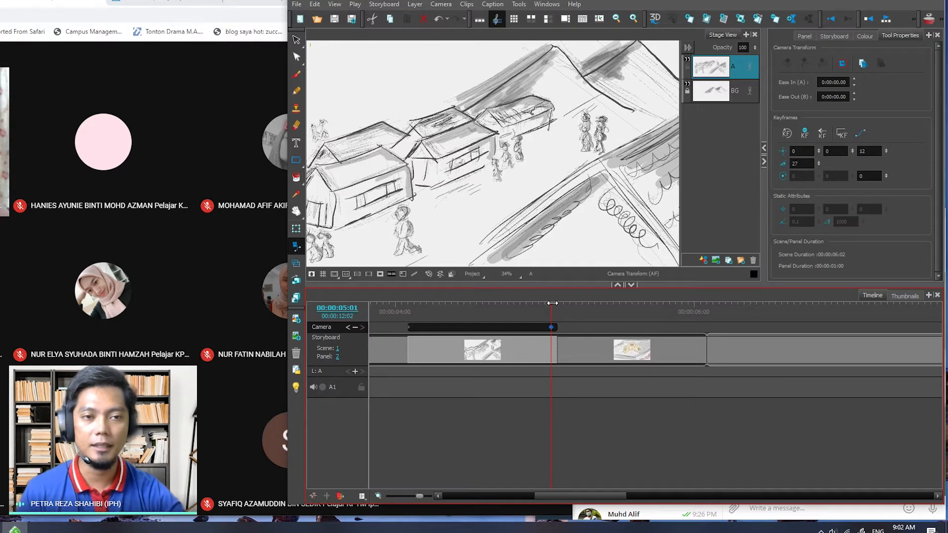
pyautogui.moveTo(553, 303); pyautogui.dragTo(553, 303)
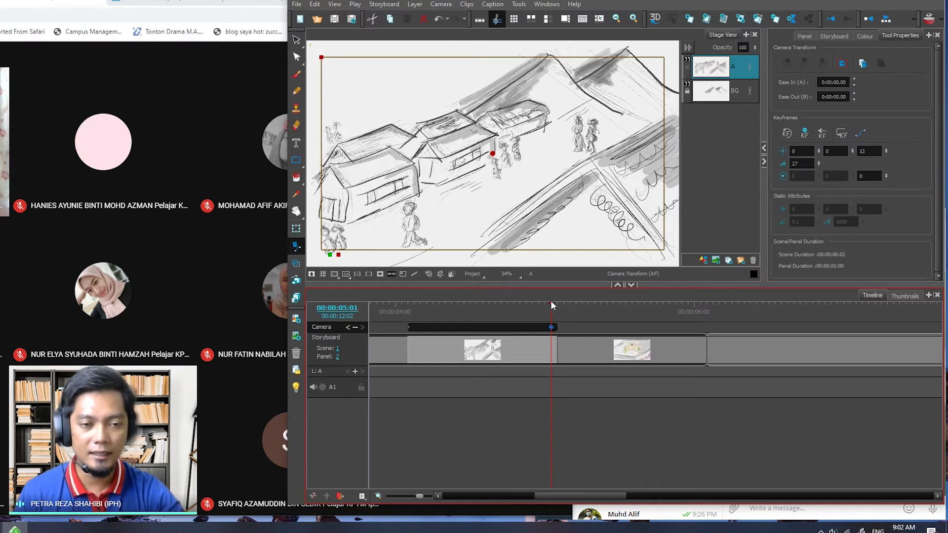
pyautogui.moveTo(552, 303); pyautogui.dragTo(409, 303)
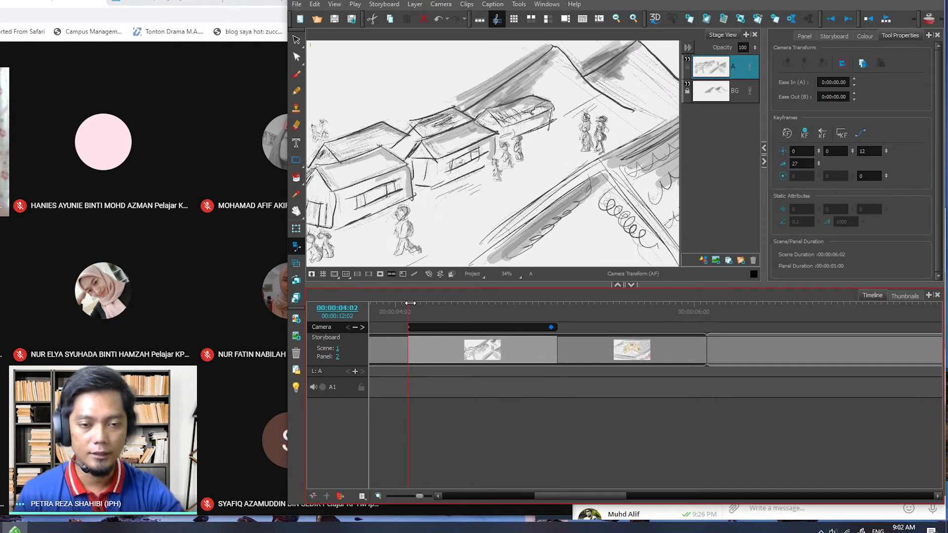
pyautogui.click(408, 326)
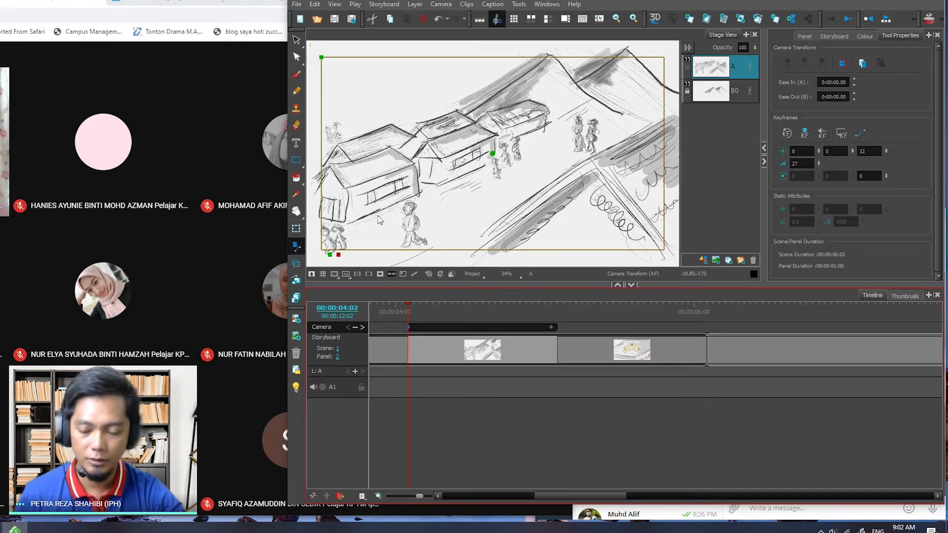
# - Zoom the stage out to 20% with free space around the village drawing and reactivate the Camera tool
pyautogui.click(439, 260)
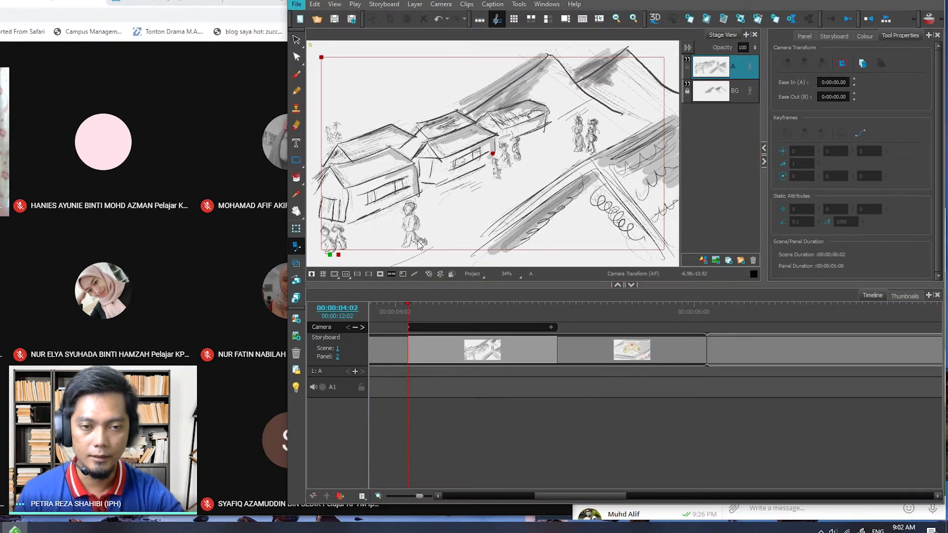
pyautogui.click(438, 261)
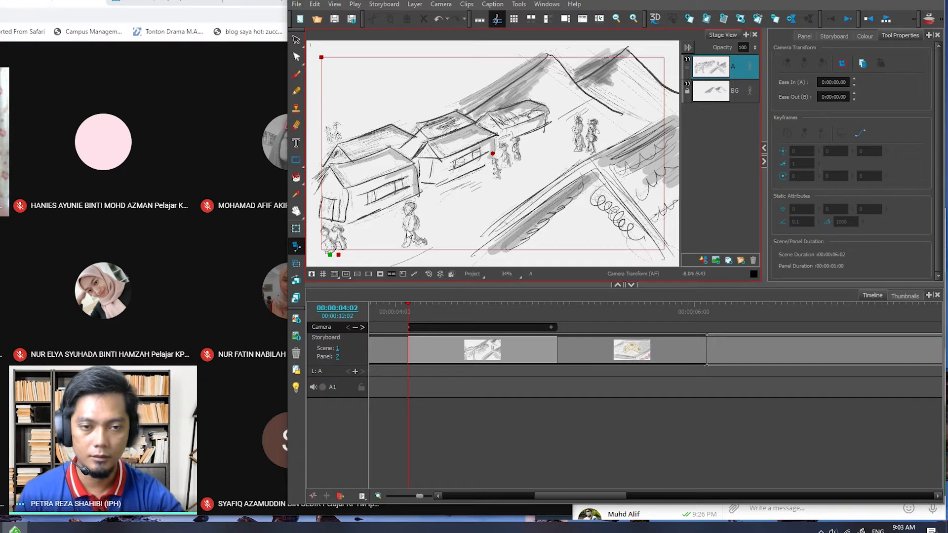
pyautogui.click(296, 41)
pyautogui.hotkey('ctrl', 'space')
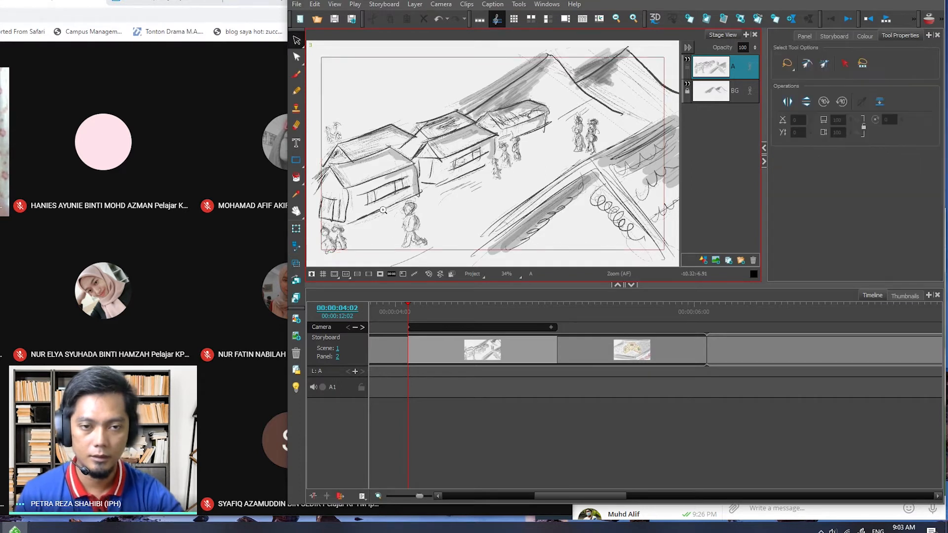
pyautogui.press('alt')
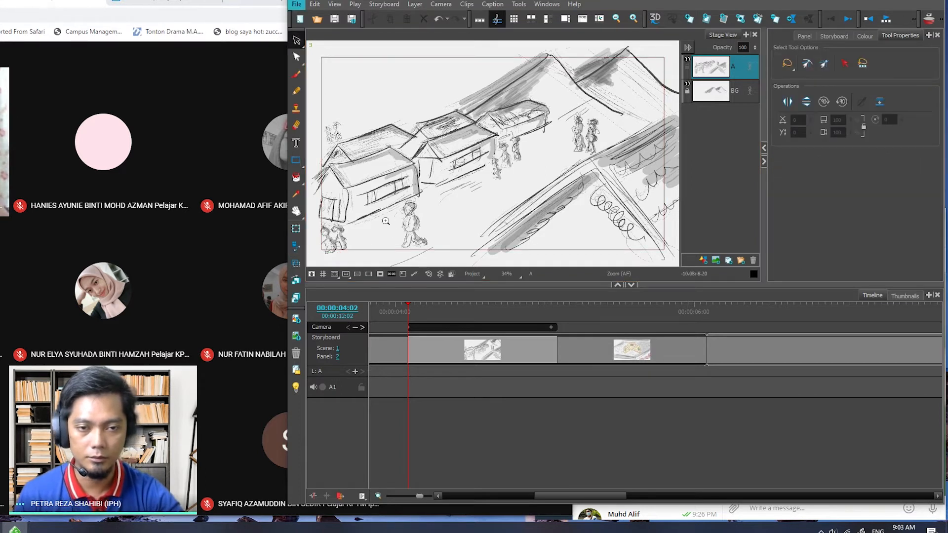
pyautogui.hotkey('ctrl', 'space')
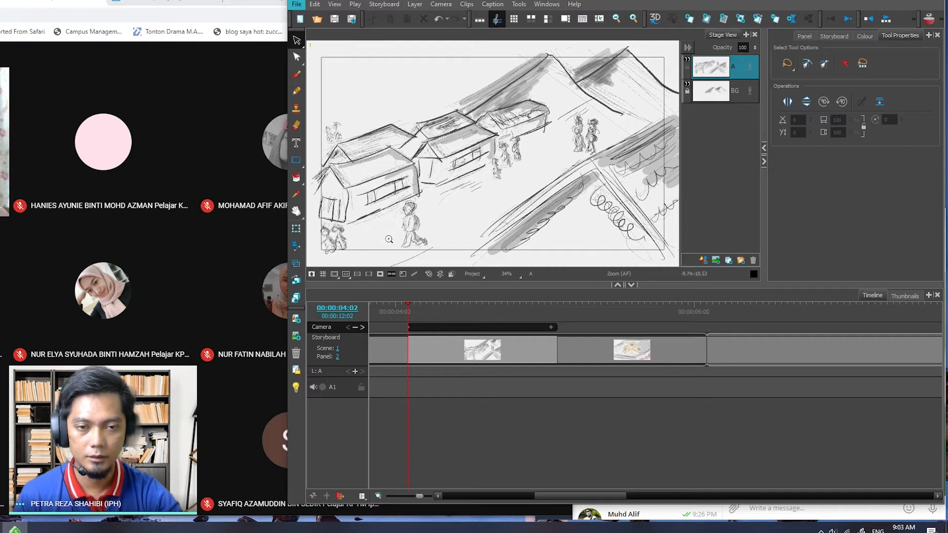
pyautogui.scroll(-3, 389, 239)
pyautogui.press('space')
pyautogui.moveTo(430, 227); pyautogui.dragTo(477, 192)
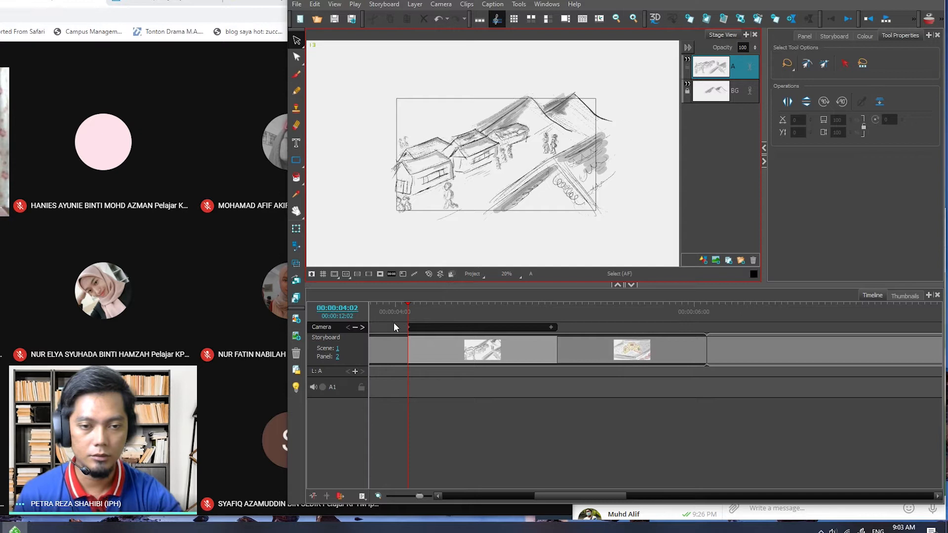
pyautogui.click(297, 246)
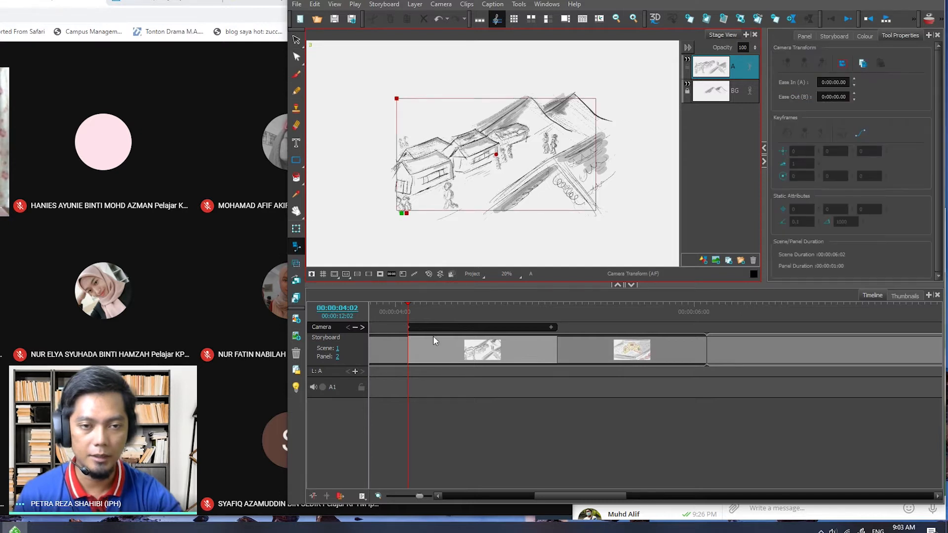
# - Try rotating the start keyframe's camera frame to about 42°, preview it by scrubbing the panel, and undo the rotation
pyautogui.click(408, 330)
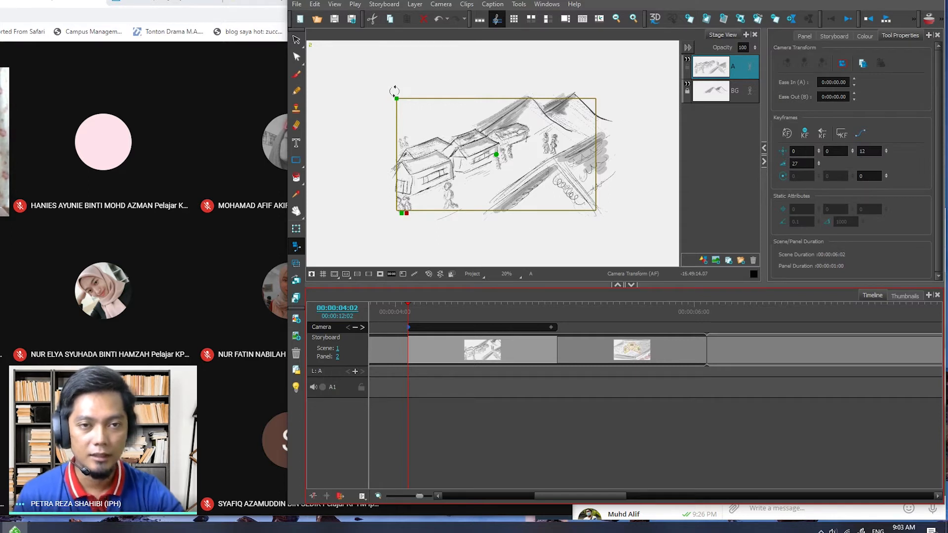
pyautogui.moveTo(395, 86); pyautogui.dragTo(375, 187)
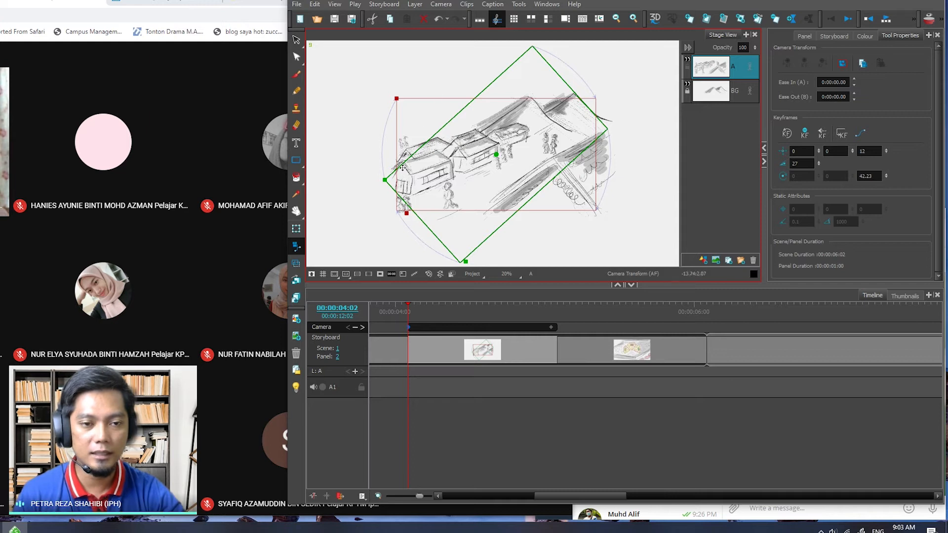
pyautogui.moveTo(407, 302); pyautogui.dragTo(529, 304)
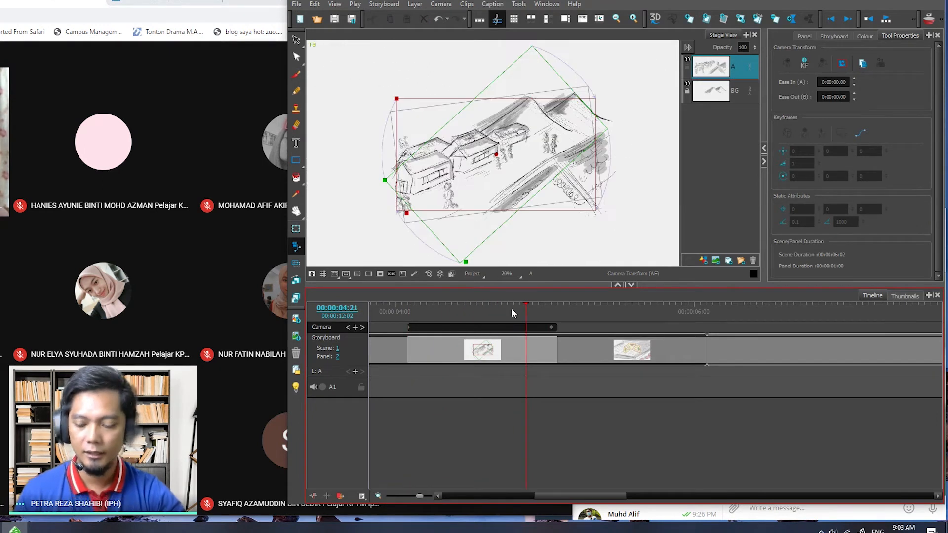
pyautogui.hotkey('ctrl', 'z')
pyautogui.hotkey('ctrl', 'z')
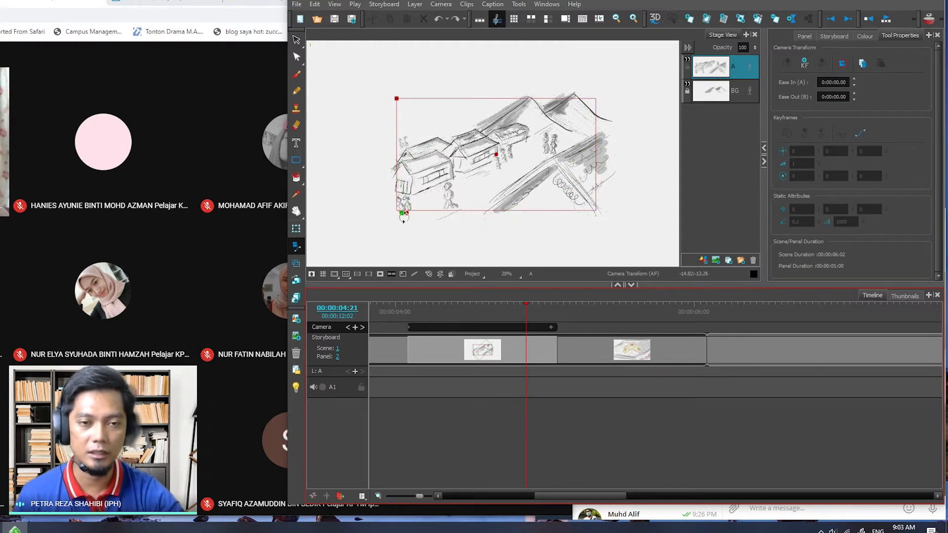
# - Enlarge the camera frame of the start keyframe at 00:00:04:02 around the village drawing, to a Z position of about 15.04
pyautogui.moveTo(532, 306); pyautogui.dragTo(420, 311)
pyautogui.click(409, 329)
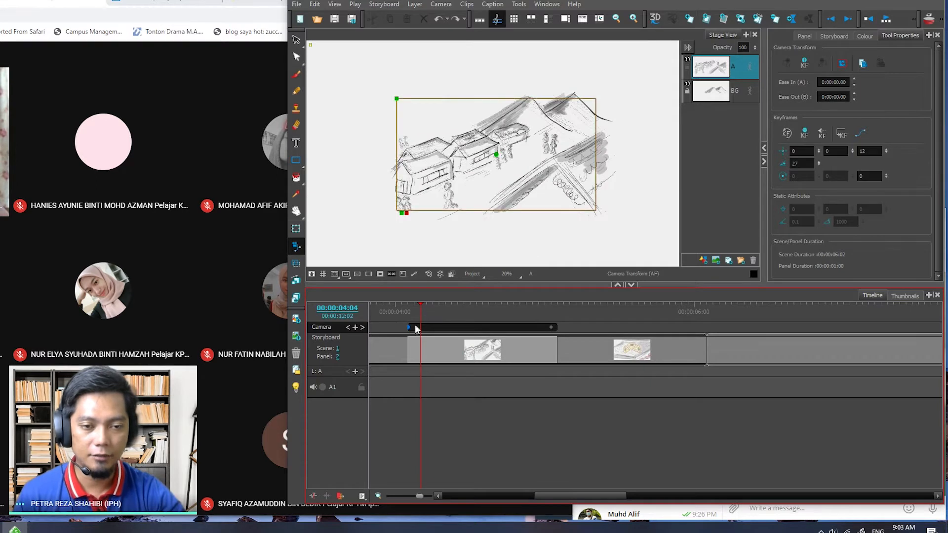
pyautogui.click(409, 307)
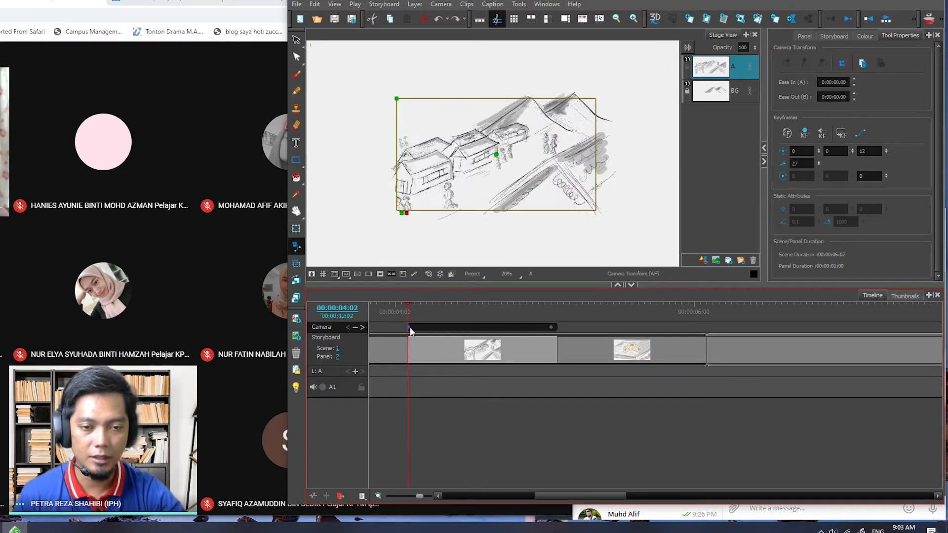
pyautogui.moveTo(396, 98); pyautogui.dragTo(376, 83)
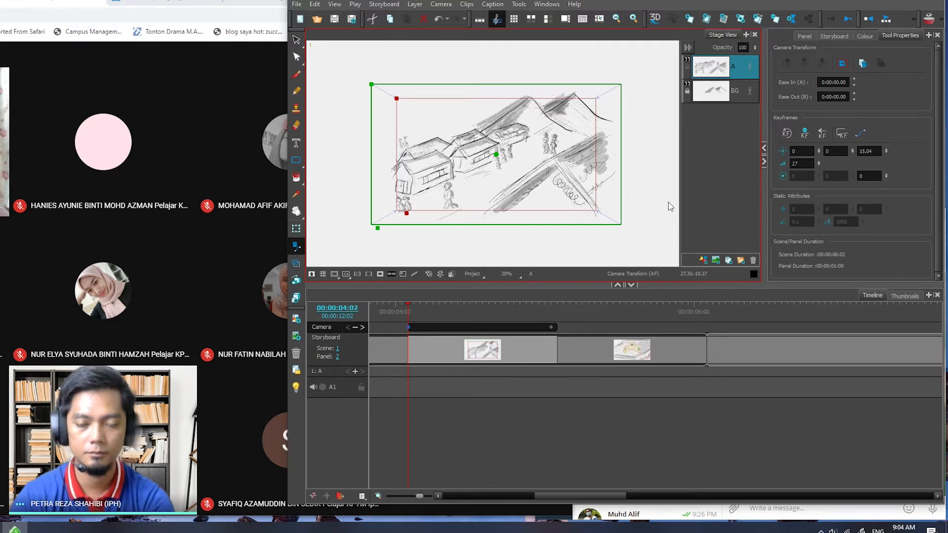
# - Switch to the online meeting in the browser, read the student's chat message, and return to the storyboard
pyautogui.click(250, 99)
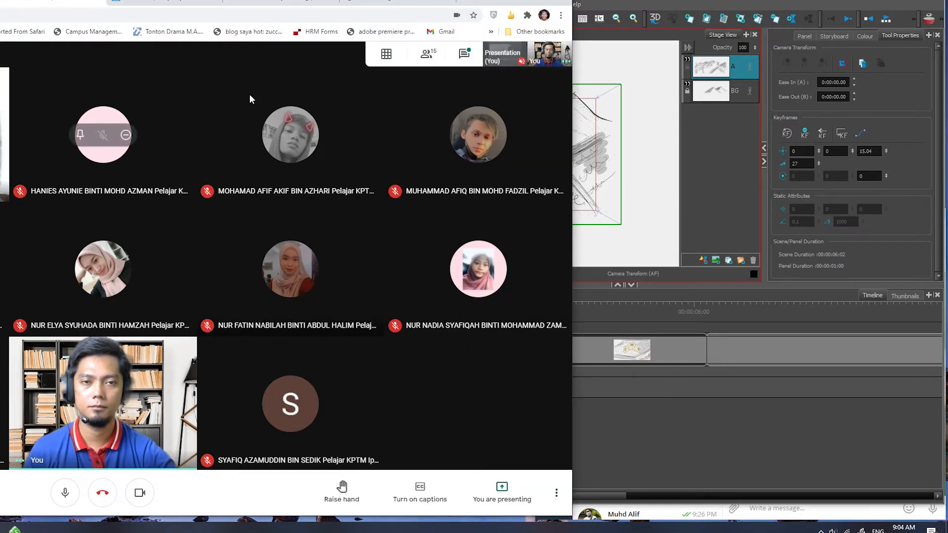
pyautogui.click(451, 57)
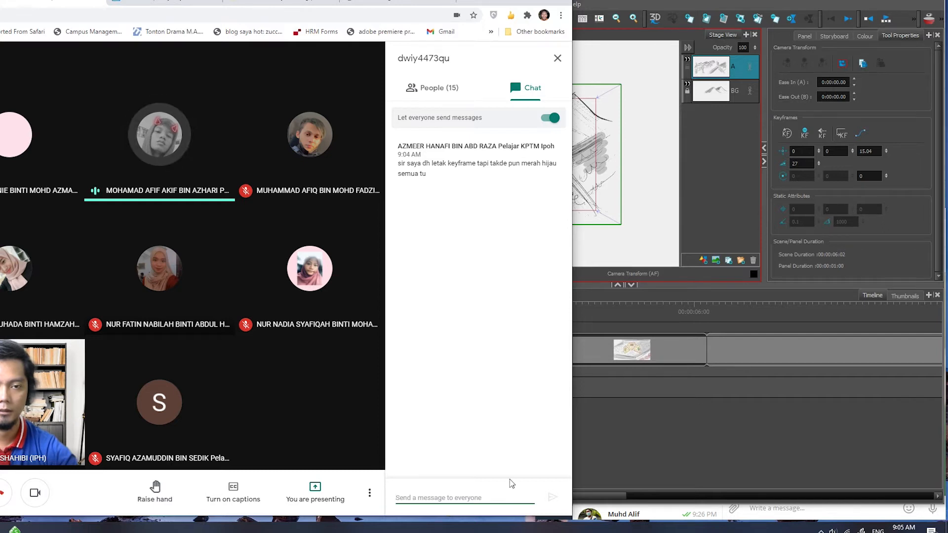
pyautogui.click(712, 428)
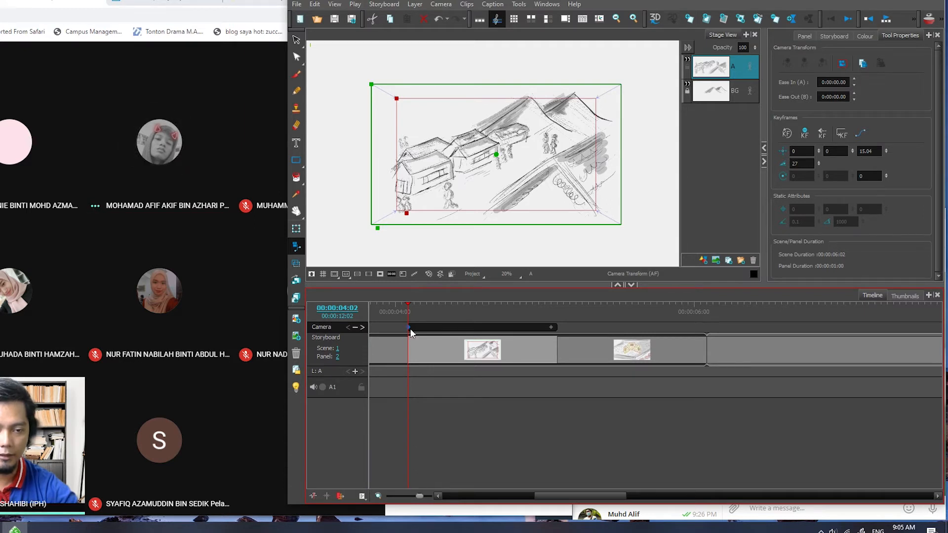
# - Scrub the camera move from the start keyframe to 00:00:05:01 and back to 00:00:04:02 with the Camera tool active
pyautogui.moveTo(411, 305); pyautogui.dragTo(552, 307)
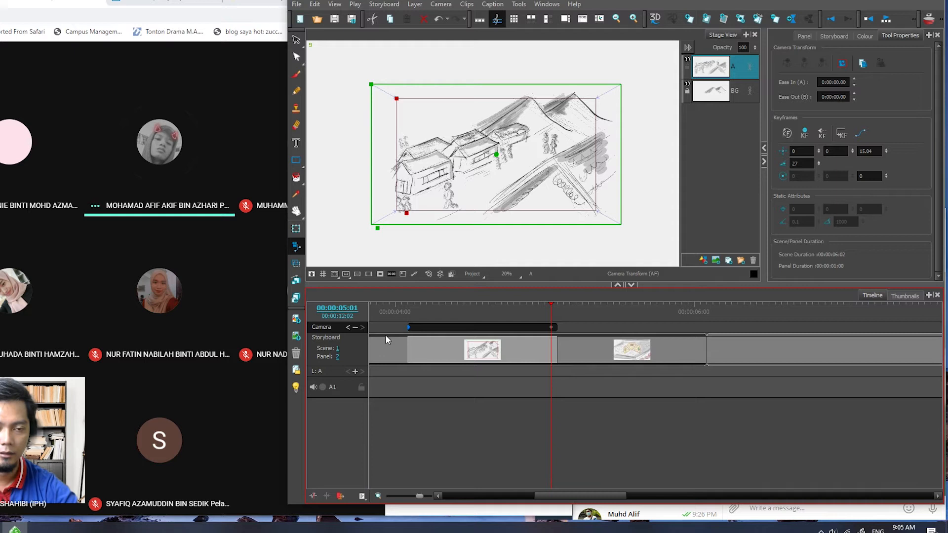
pyautogui.click(297, 246)
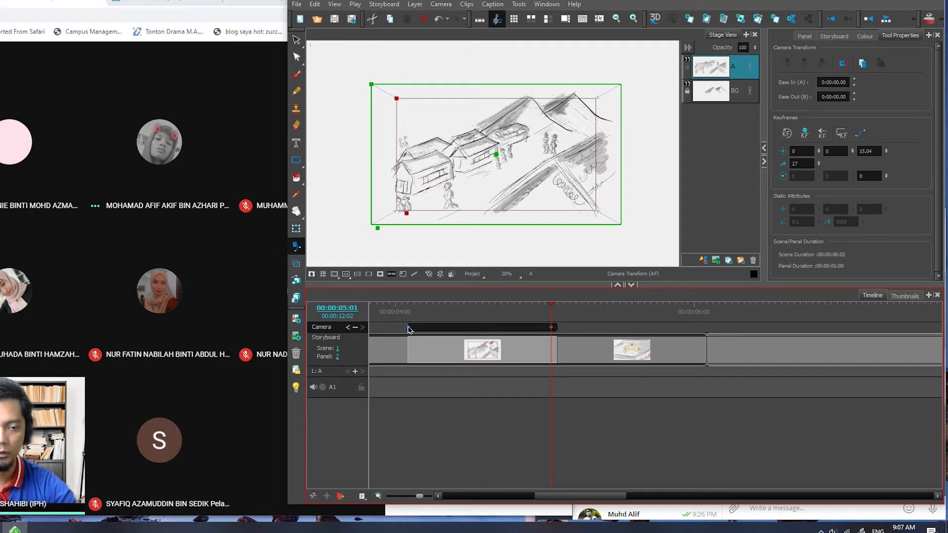
pyautogui.moveTo(551, 303); pyautogui.dragTo(409, 304)
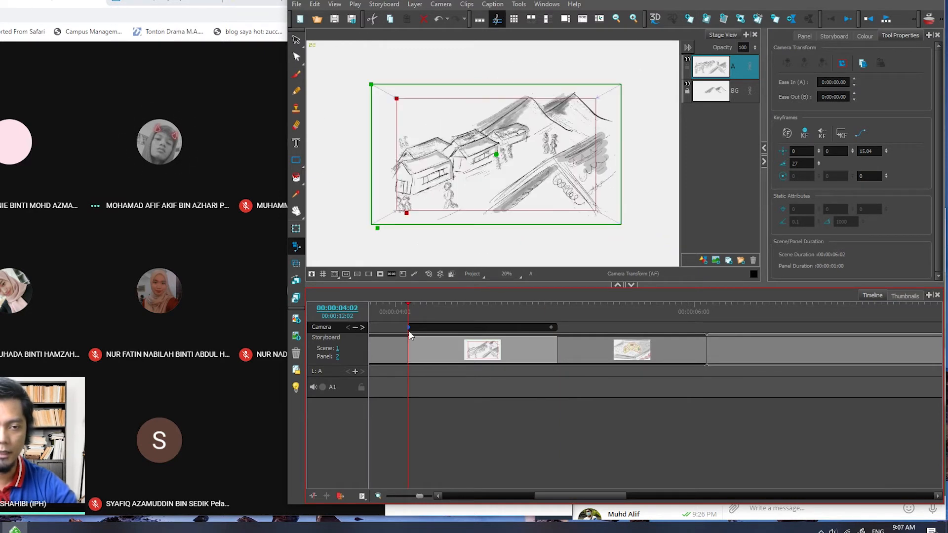
# - Undo the last enlargement and enlarge the start keyframe's camera frame around the village drawing to a Z position of about 14.23
pyautogui.hotkey('ctrl', 'z')
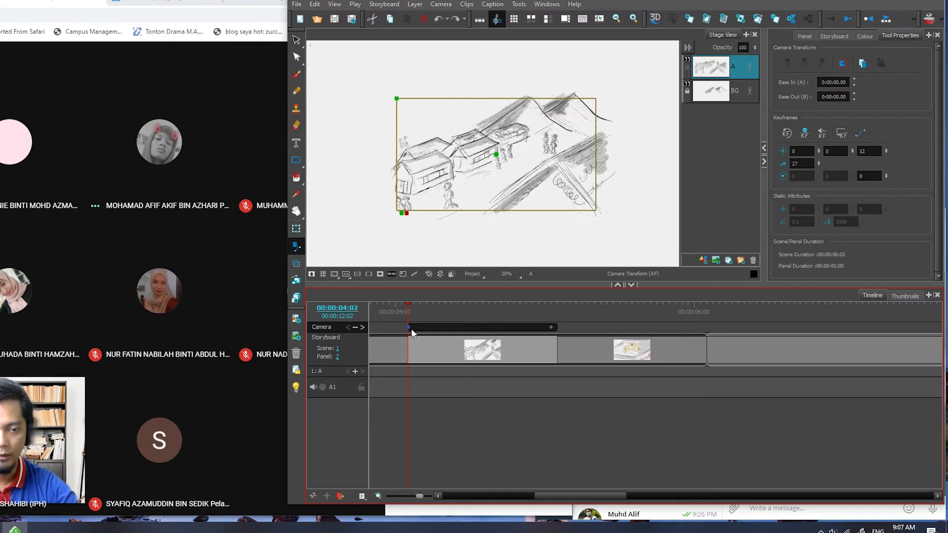
pyautogui.click(551, 329)
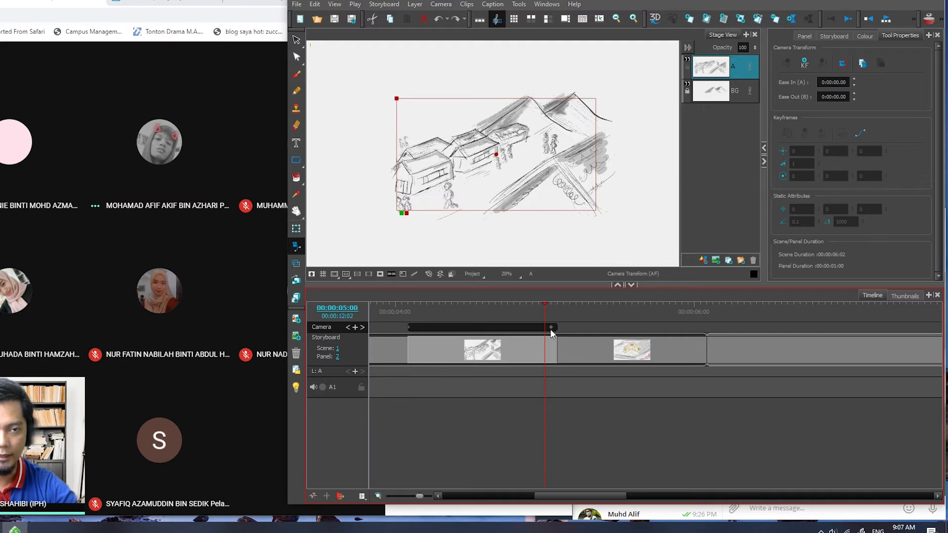
pyautogui.click(407, 327)
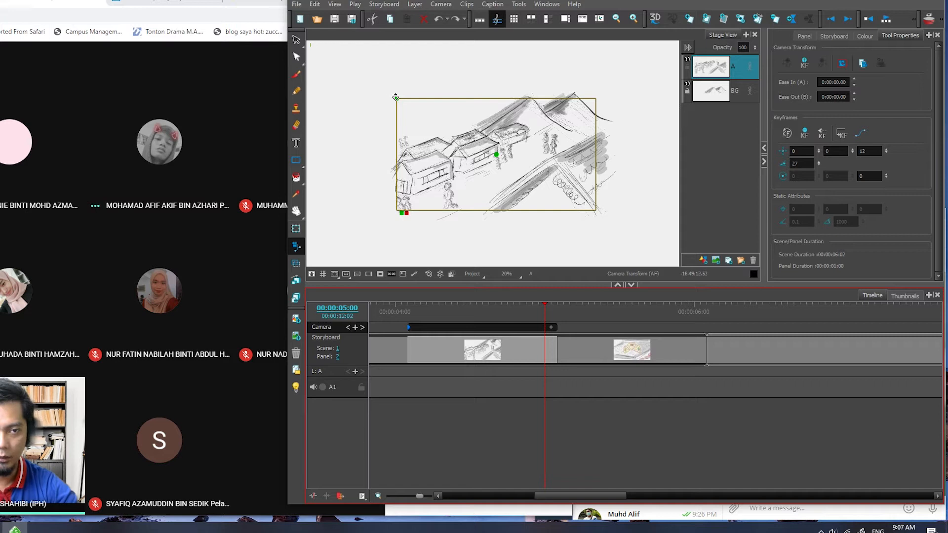
pyautogui.moveTo(398, 98); pyautogui.dragTo(378, 86)
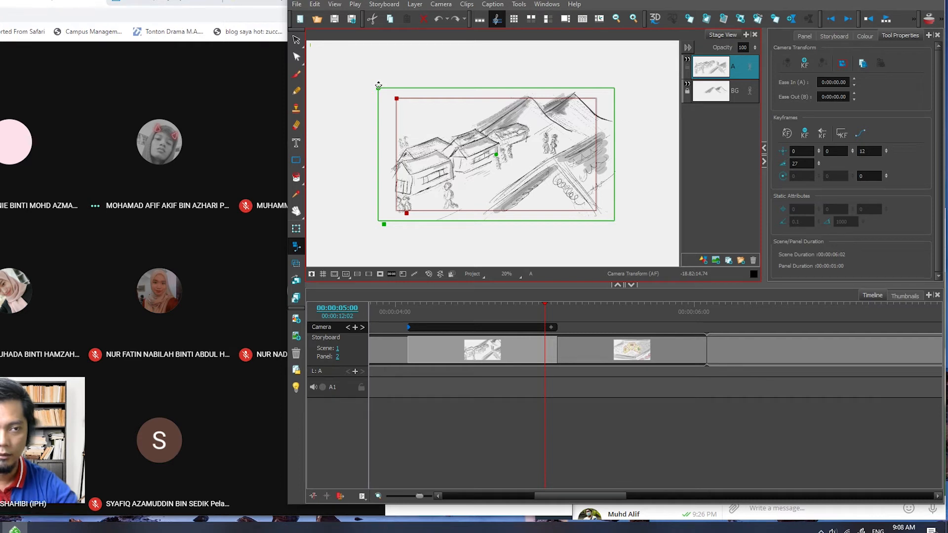
pyautogui.moveTo(378, 86); pyautogui.dragTo(378, 85)
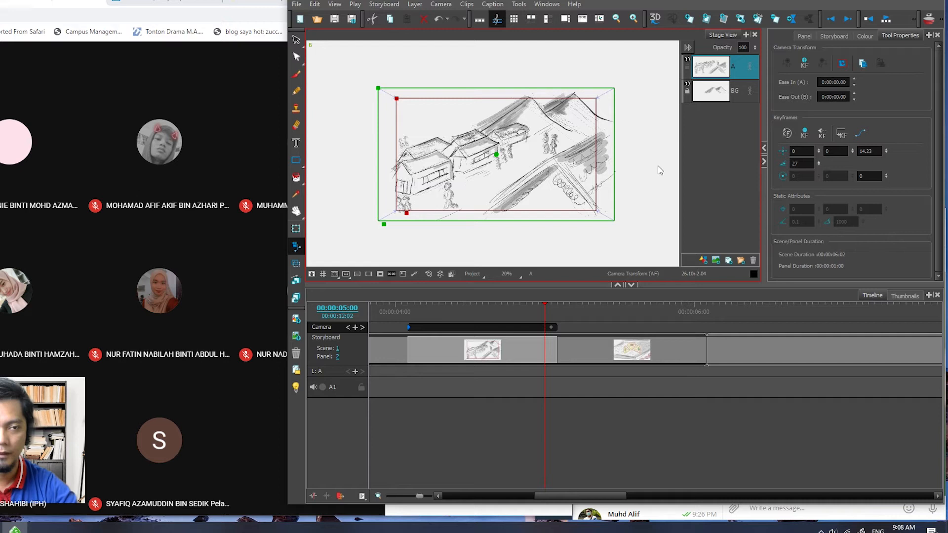
# - Scrub back to the village panel's start at 00:00:04:02 and play the camera move as a preview
pyautogui.click(546, 303)
pyautogui.moveTo(546, 304); pyautogui.dragTo(411, 309)
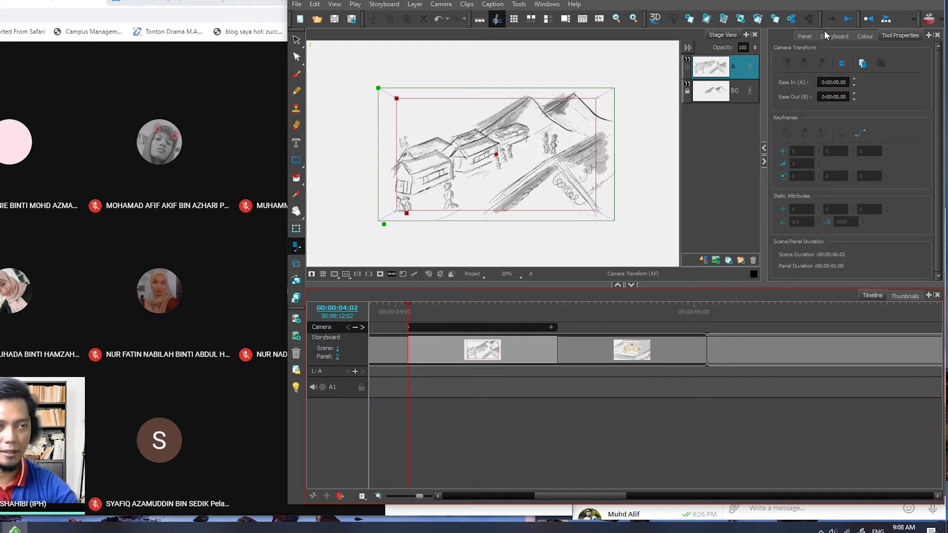
pyautogui.click(888, 23)
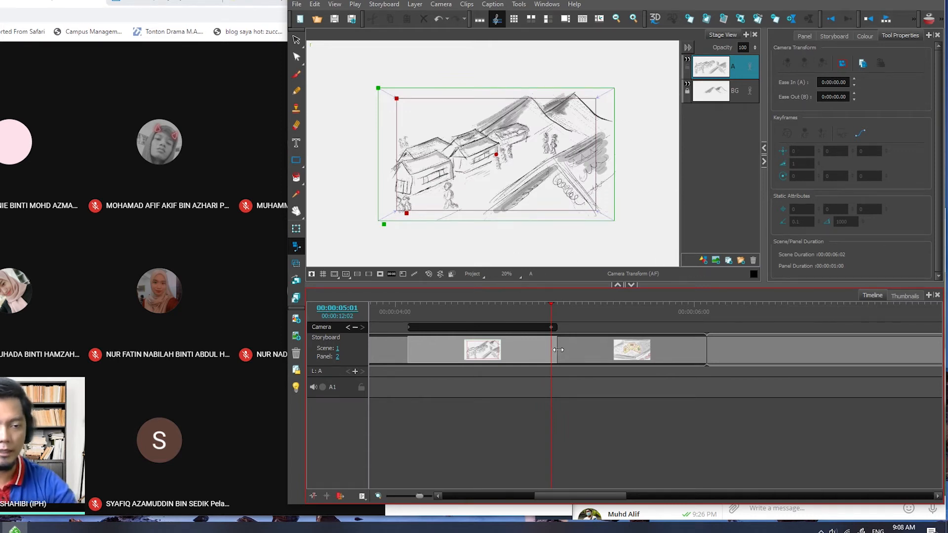
# - Extend the village panel's duration to 2 seconds on the timeline
pyautogui.click(521, 351)
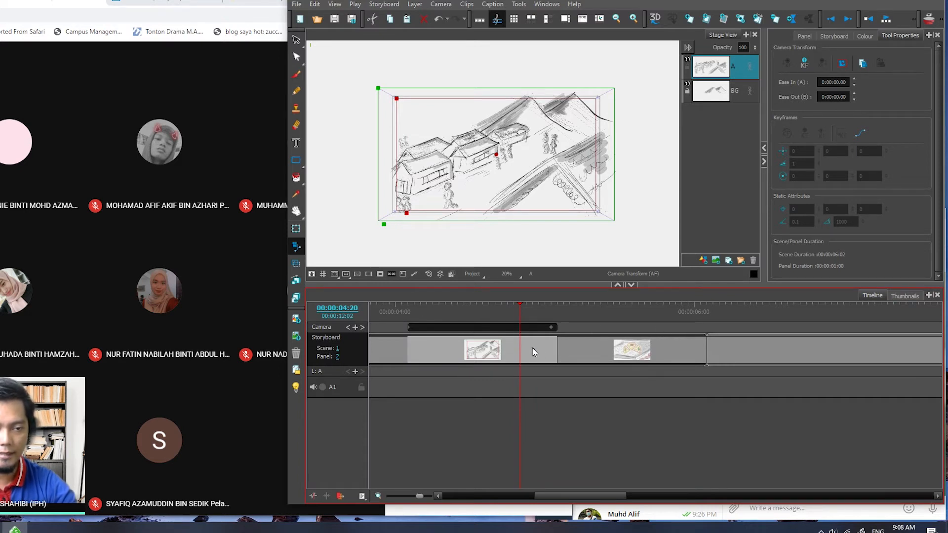
pyautogui.moveTo(557, 346); pyautogui.dragTo(563, 347)
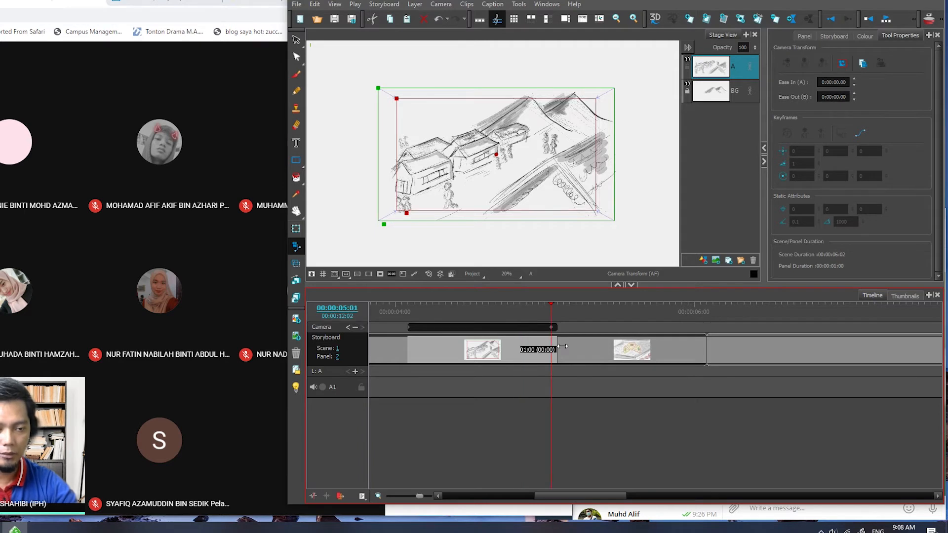
pyautogui.moveTo(562, 347); pyautogui.dragTo(708, 346)
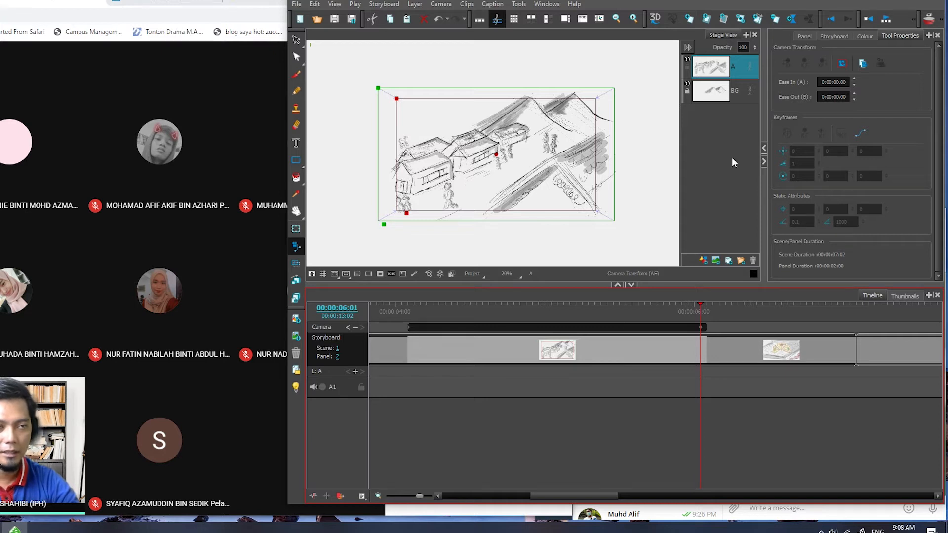
# - Return to the start of the village panel and play the lengthened camera move several times with the camera preview
pyautogui.click(833, 21)
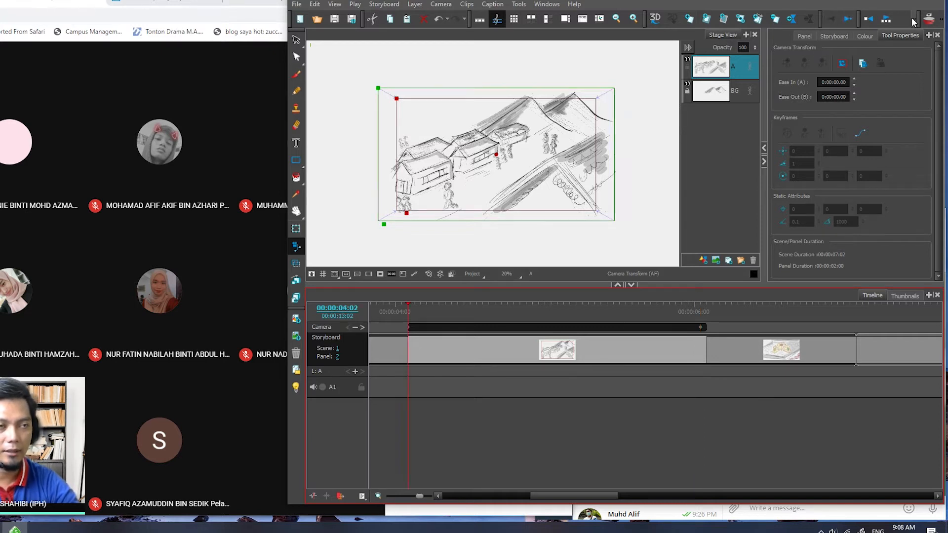
pyautogui.click(887, 21)
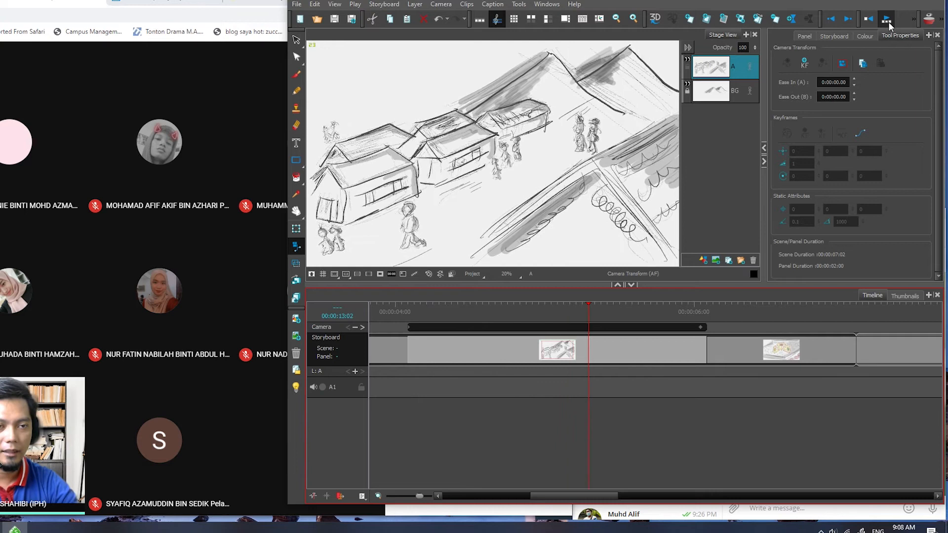
pyautogui.click(889, 22)
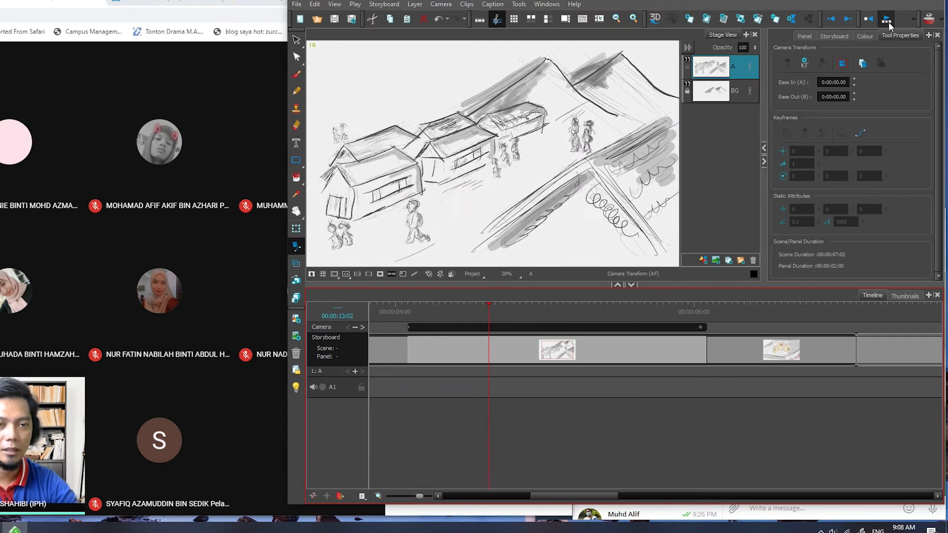
pyautogui.click(888, 22)
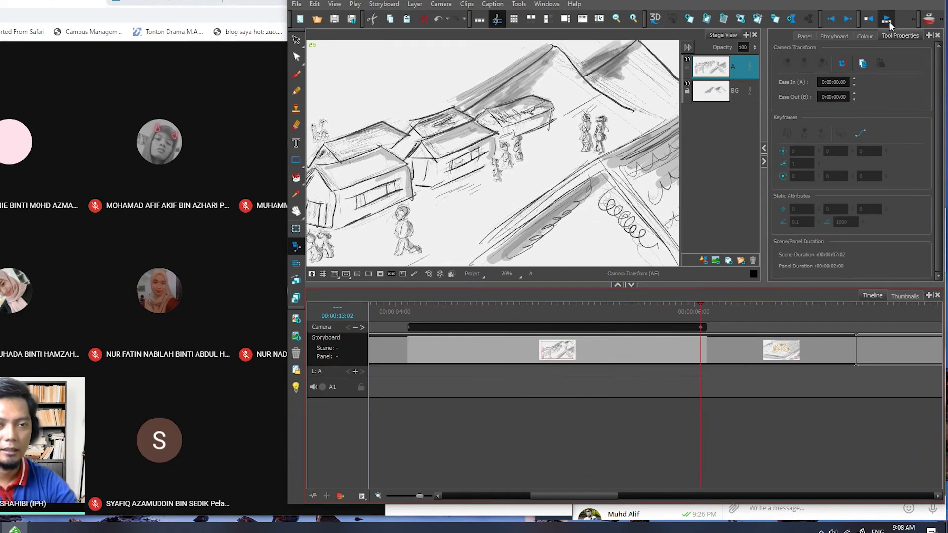
pyautogui.click(889, 22)
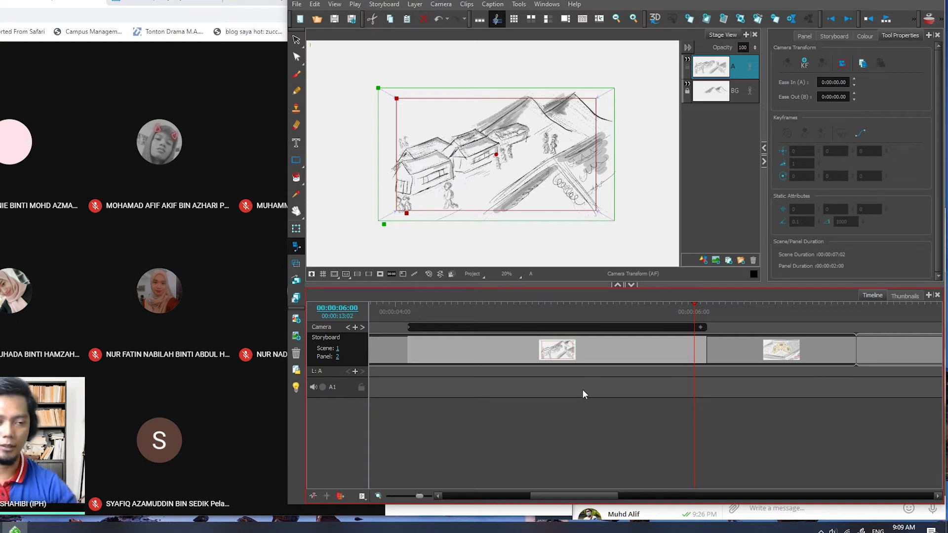
# - Add camera keyframes to scene 1's kite panel at its start, 00:00:06:02, and at its last frame, 00:00:07:01
pyautogui.moveTo(606, 493); pyautogui.dragTo(631, 495)
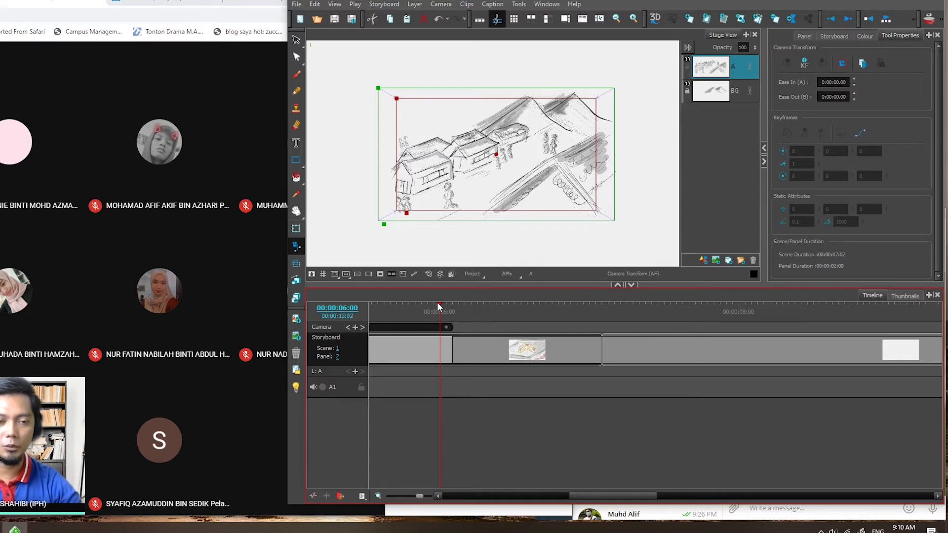
pyautogui.moveTo(439, 303); pyautogui.dragTo(491, 303)
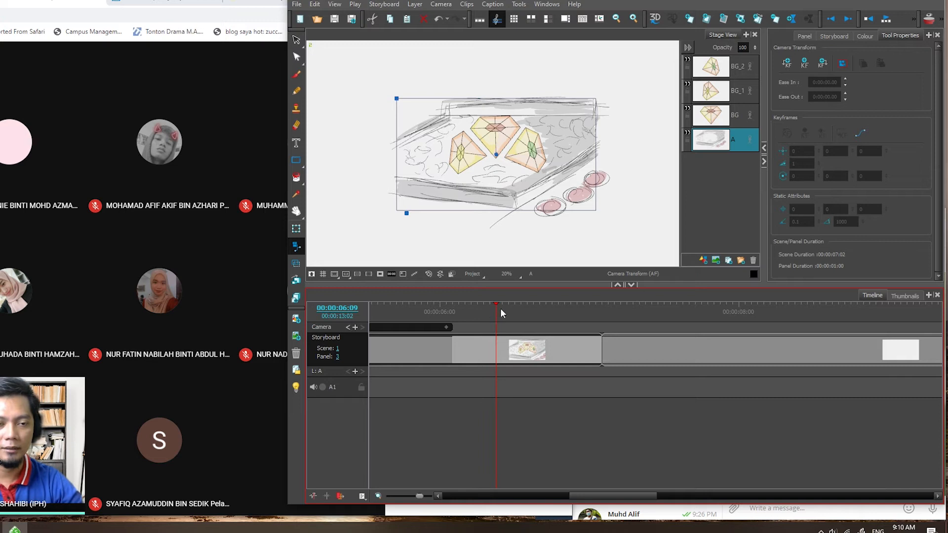
pyautogui.moveTo(492, 306)
pyautogui.mouseDown()
pyautogui.moveTo(454, 316)
pyautogui.moveTo(484, 316)
pyautogui.mouseUp()
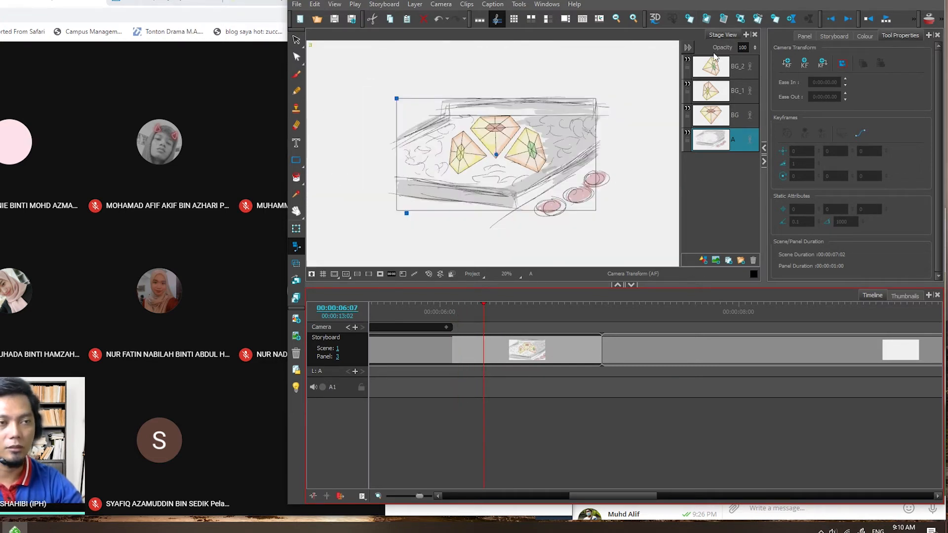
pyautogui.click(832, 19)
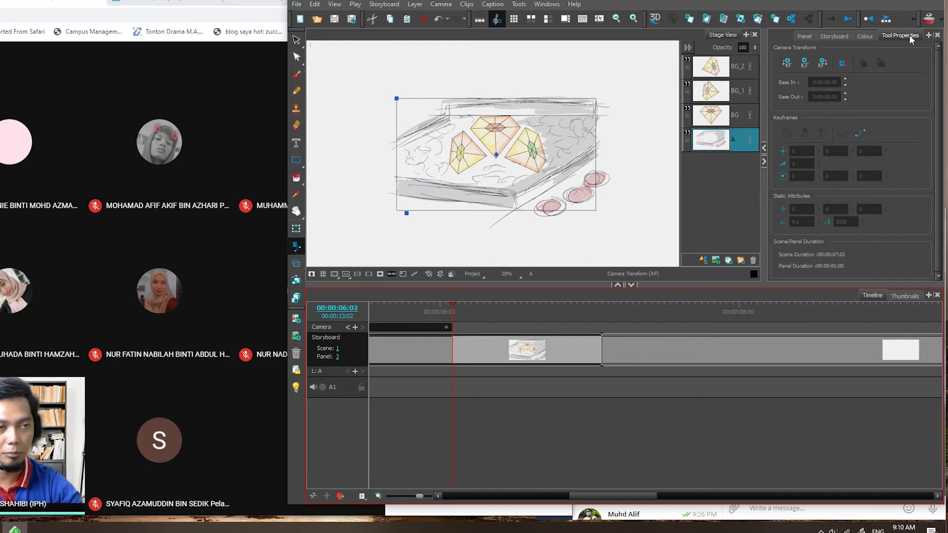
pyautogui.click(297, 247)
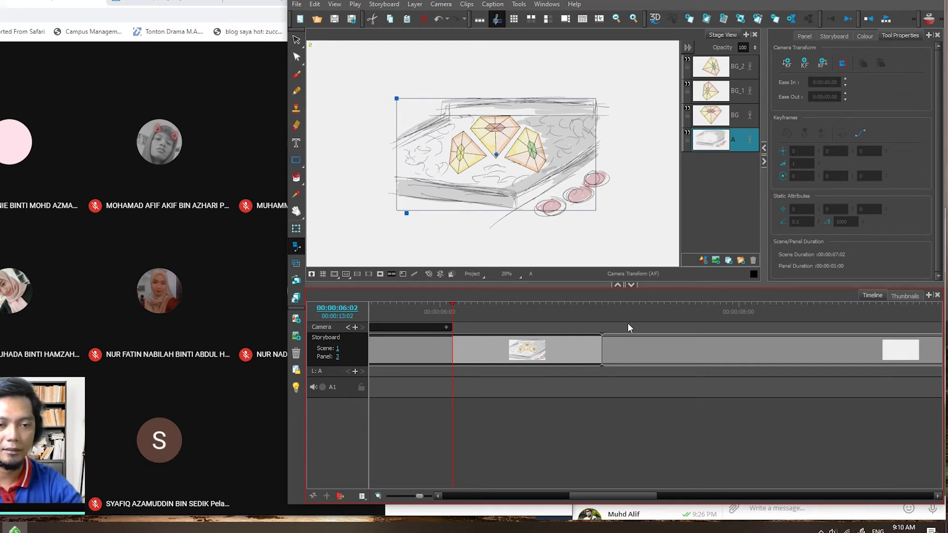
pyautogui.click(803, 64)
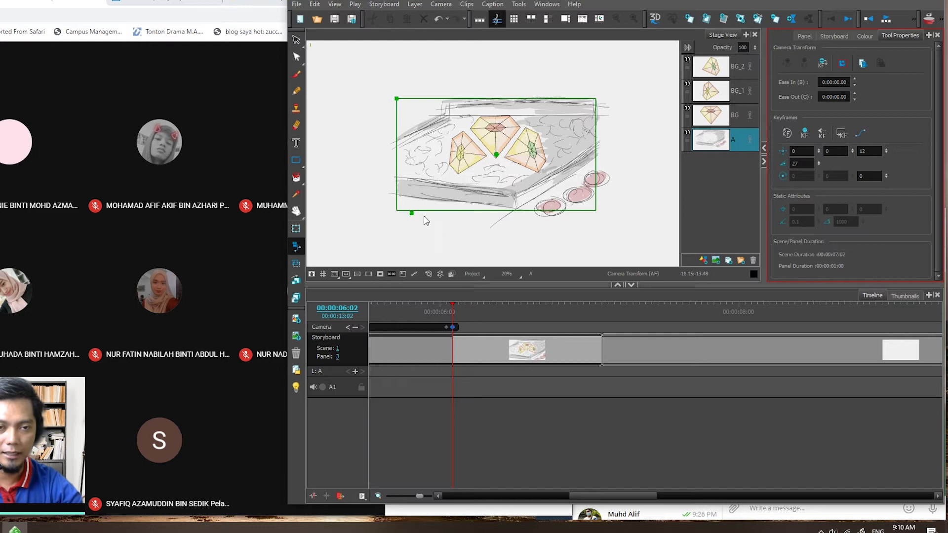
pyautogui.moveTo(450, 305); pyautogui.dragTo(597, 306)
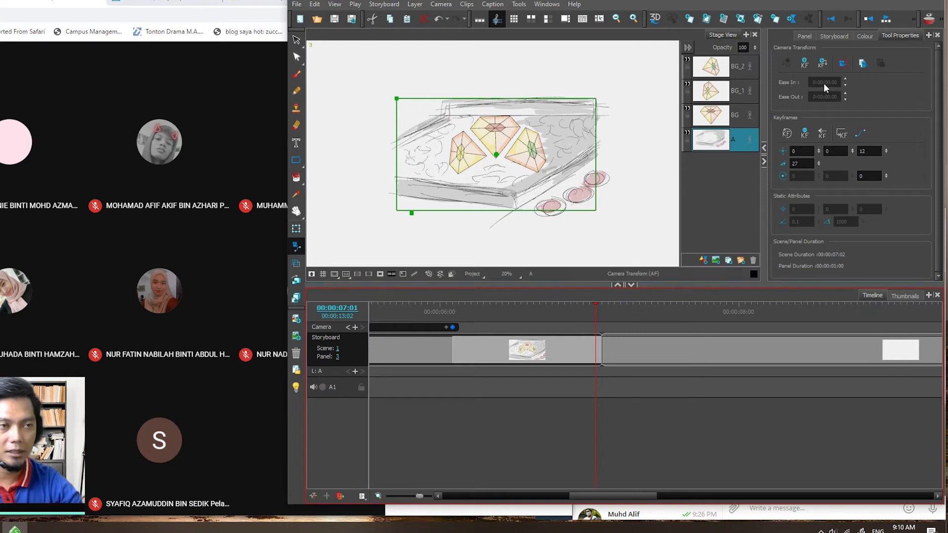
pyautogui.click(822, 63)
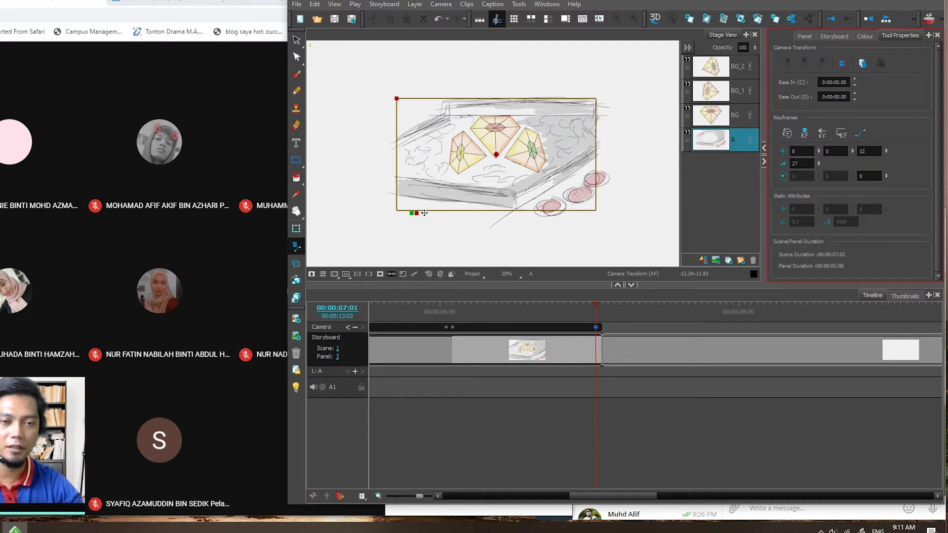
# - Shrink the start keyframe's camera frame to Z 7 and centre it on the three kites at about X 0.33, Y 2.44
pyautogui.click(454, 327)
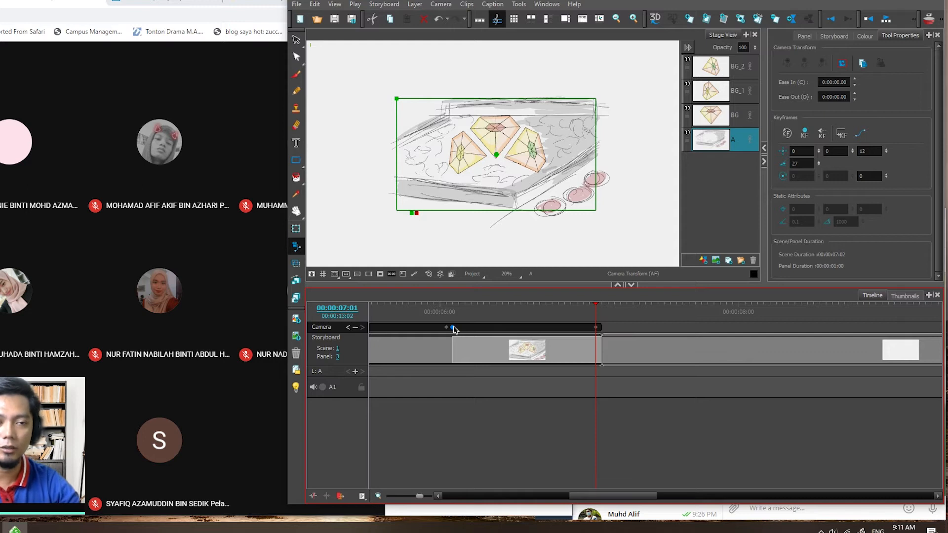
pyautogui.click(591, 304)
pyautogui.moveTo(594, 304); pyautogui.dragTo(453, 306)
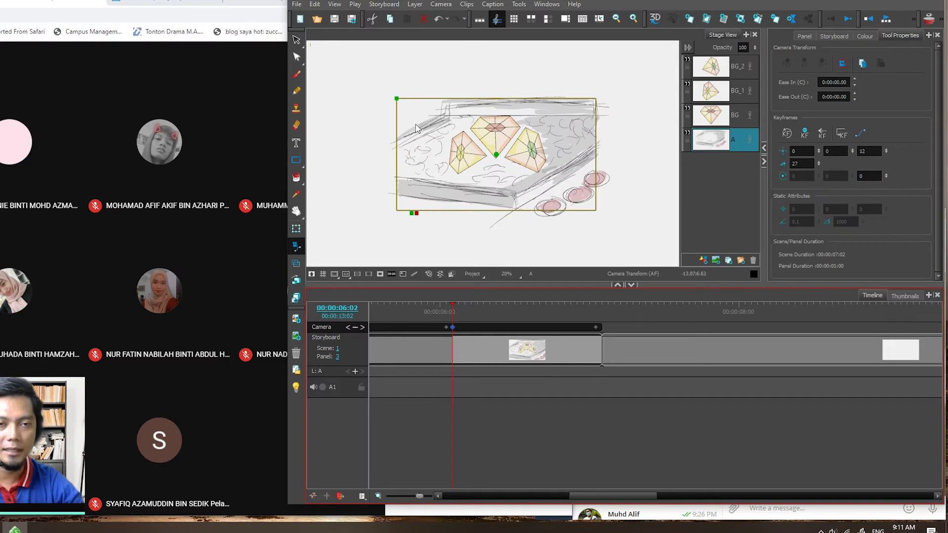
pyautogui.moveTo(398, 98); pyautogui.dragTo(438, 121)
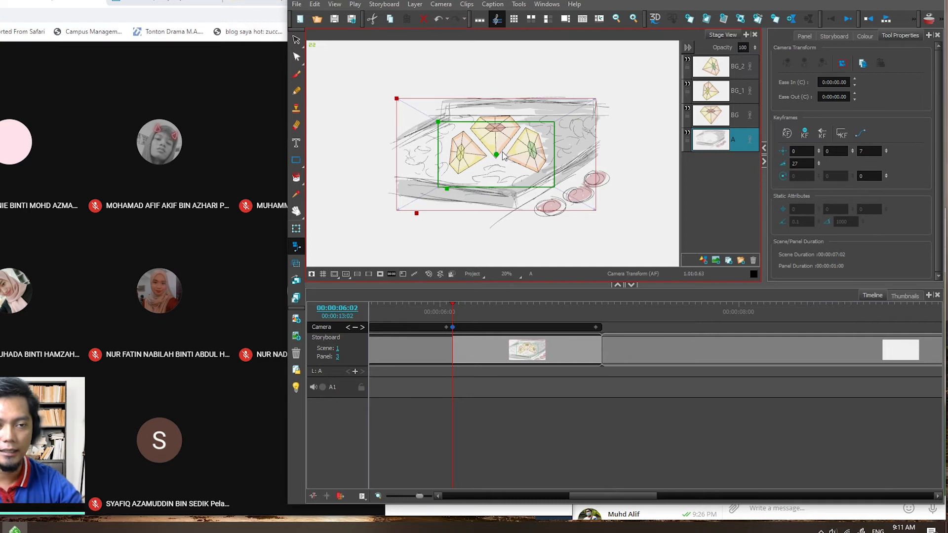
pyautogui.moveTo(503, 160); pyautogui.dragTo(501, 146)
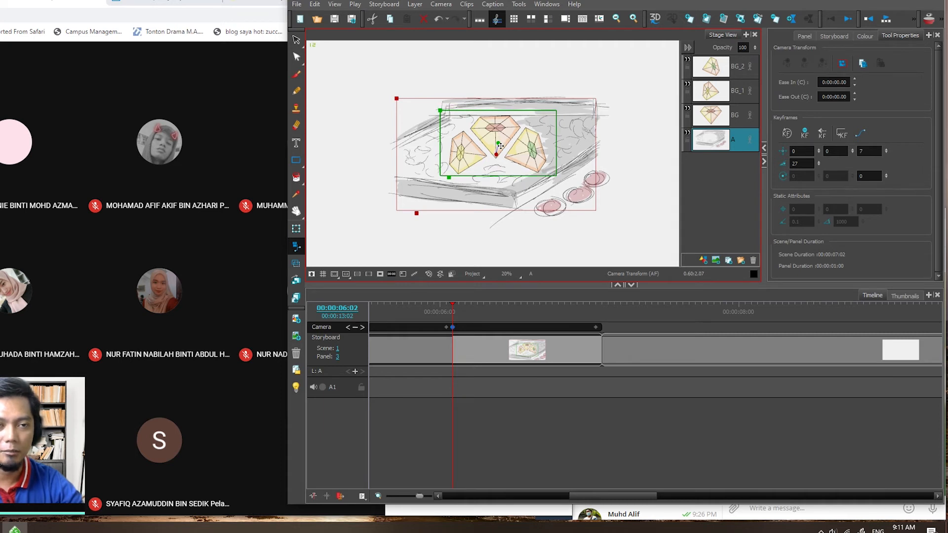
pyautogui.moveTo(501, 146); pyautogui.dragTo(500, 146)
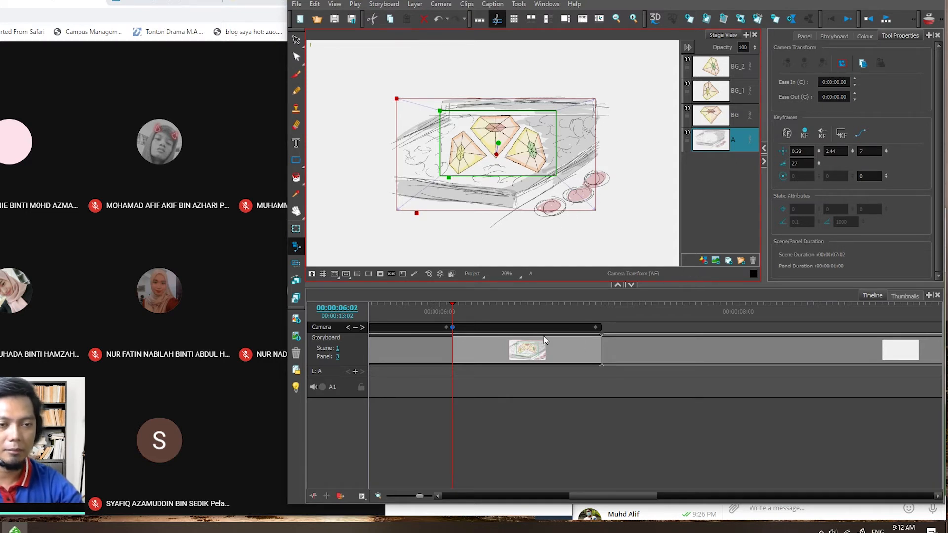
# - Select the kite panel's end keyframe and extend the panel's duration to 2 seconds
pyautogui.moveTo(449, 305); pyautogui.dragTo(590, 305)
pyautogui.click(591, 328)
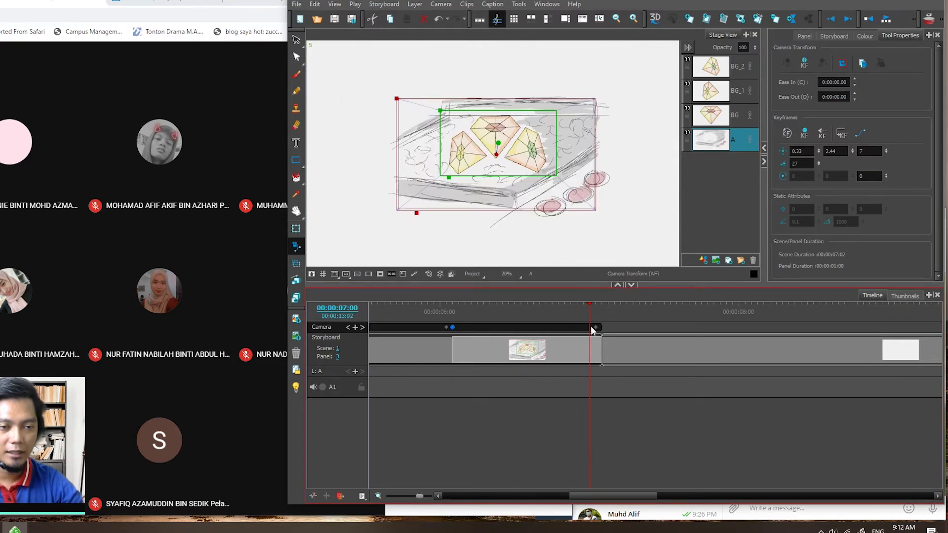
pyautogui.click(596, 305)
pyautogui.click(596, 328)
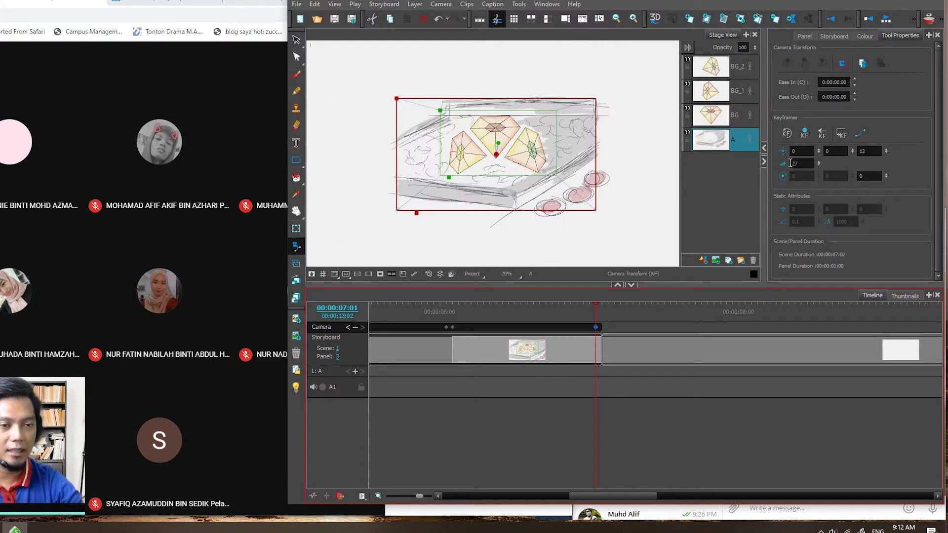
pyautogui.moveTo(601, 351); pyautogui.dragTo(754, 354)
# - Set the ease-out of the kite panel's camera move to 0:00:01.00
pyautogui.click(838, 97)
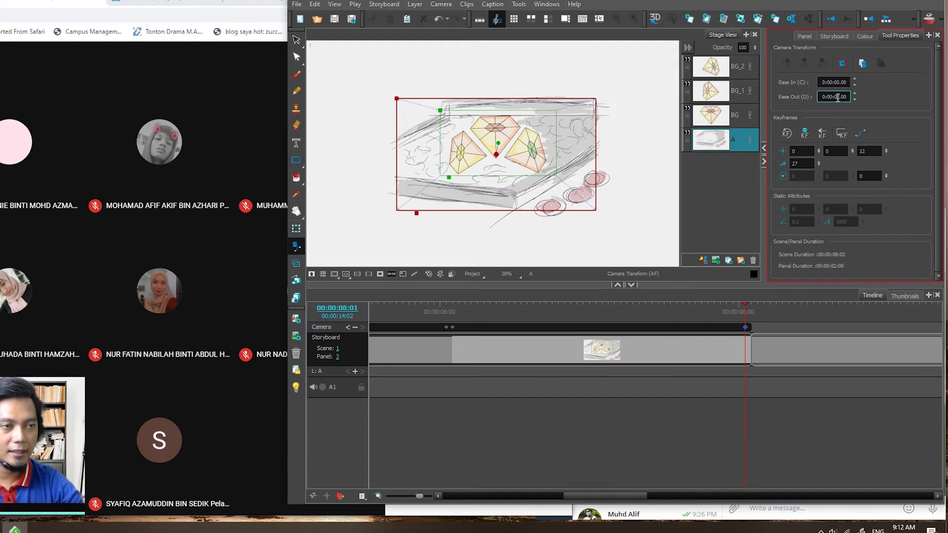
pyautogui.write('1')
pyautogui.press('Return')
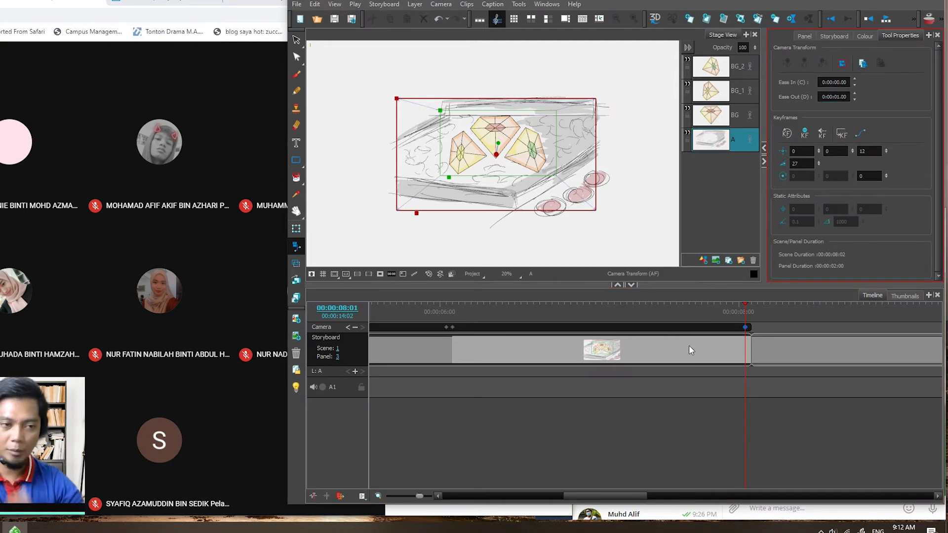
# - Return to the kite panel's first frame and play the camera move repeatedly to preview its one-second ease-out
pyautogui.moveTo(744, 309); pyautogui.dragTo(440, 309)
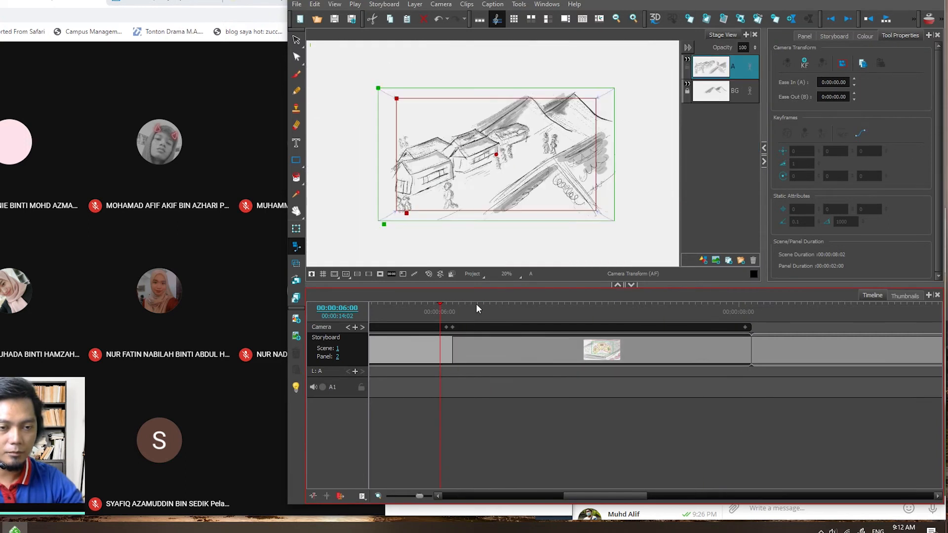
pyautogui.click(464, 307)
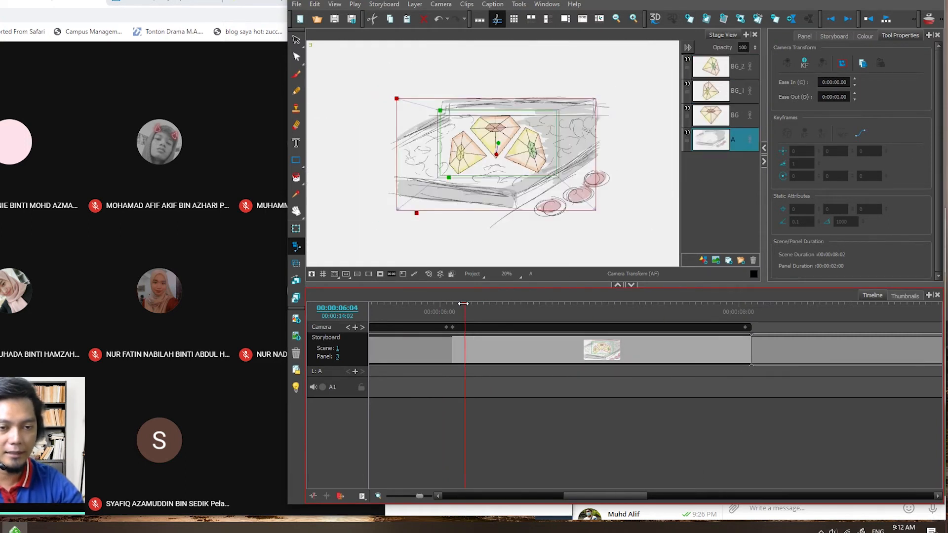
pyautogui.click(832, 19)
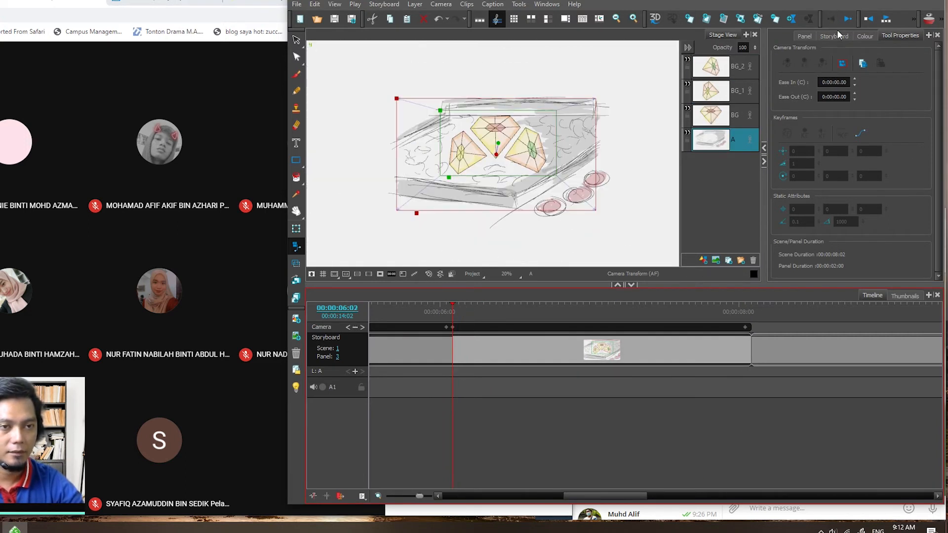
pyautogui.click(887, 19)
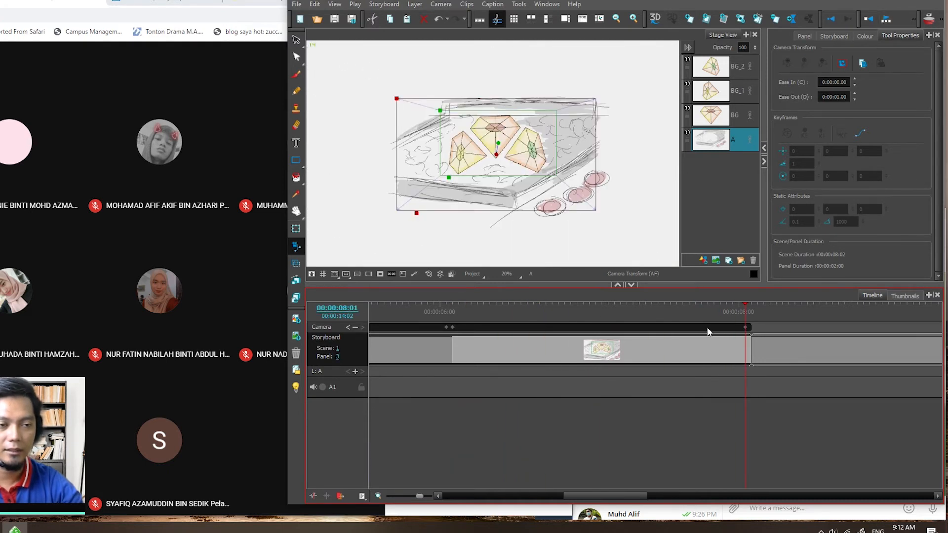
pyautogui.click(451, 311)
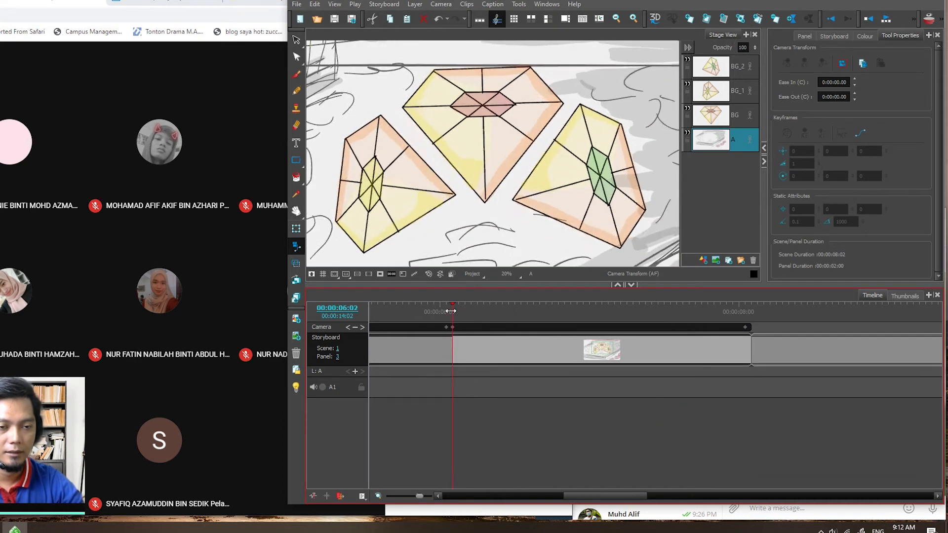
pyautogui.click(886, 20)
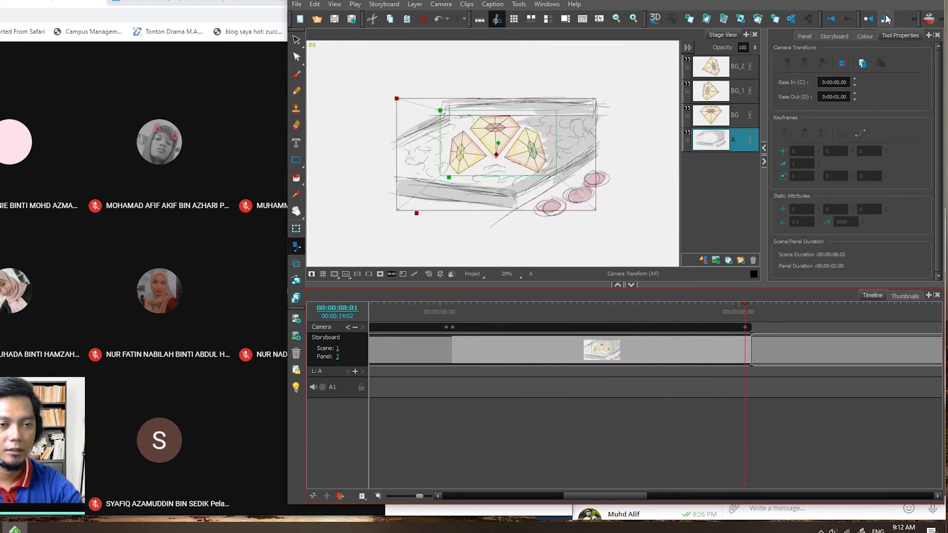
pyautogui.click(887, 20)
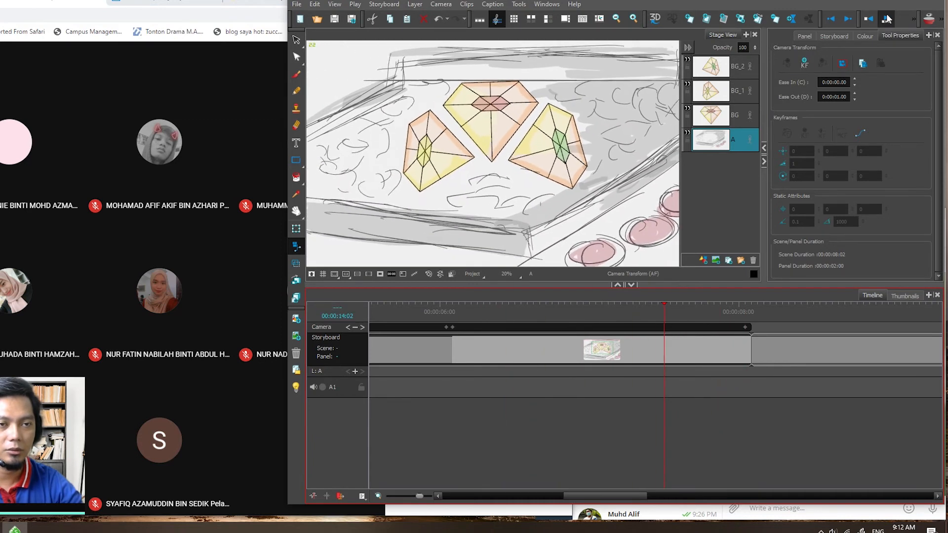
pyautogui.click(887, 20)
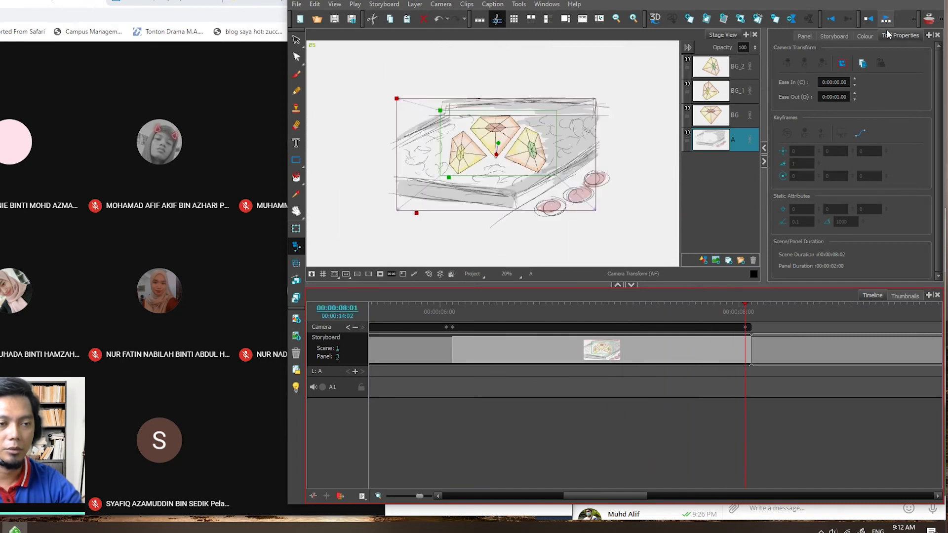
# - Set the ease-out of the kite panel's camera move to 0:00:02.00
pyautogui.click(837, 97)
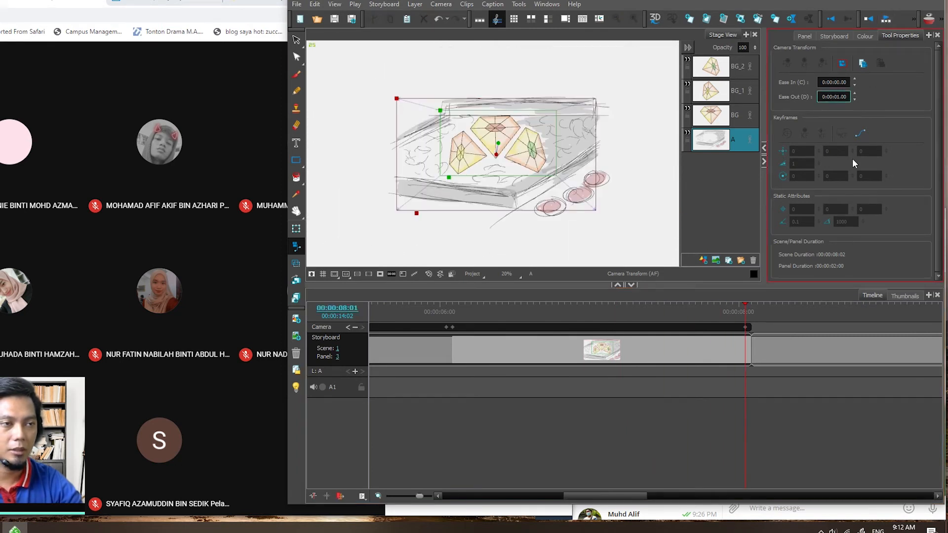
pyautogui.write('2')
pyautogui.click(922, 117)
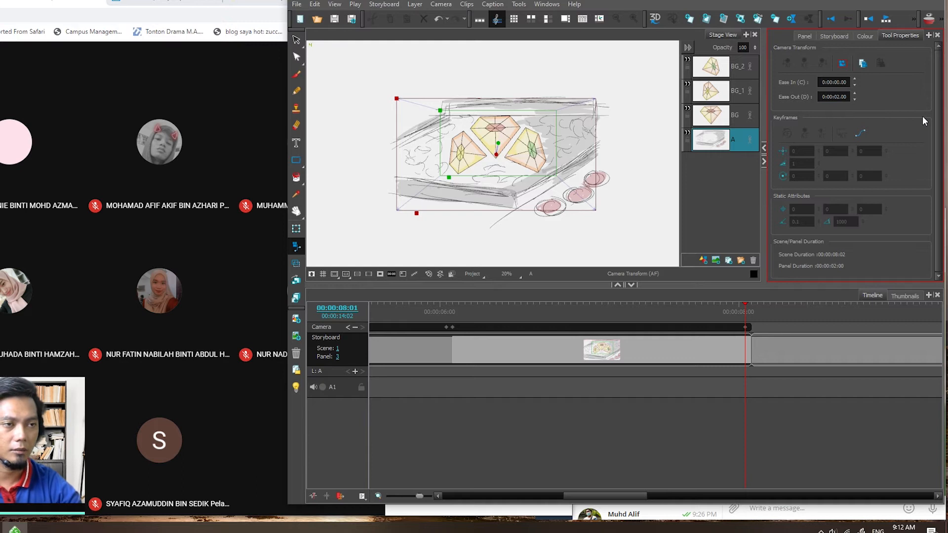
# - Play the kite panel's camera move repeatedly from its start to review the two-second ease-out
pyautogui.moveTo(748, 305); pyautogui.dragTo(454, 312)
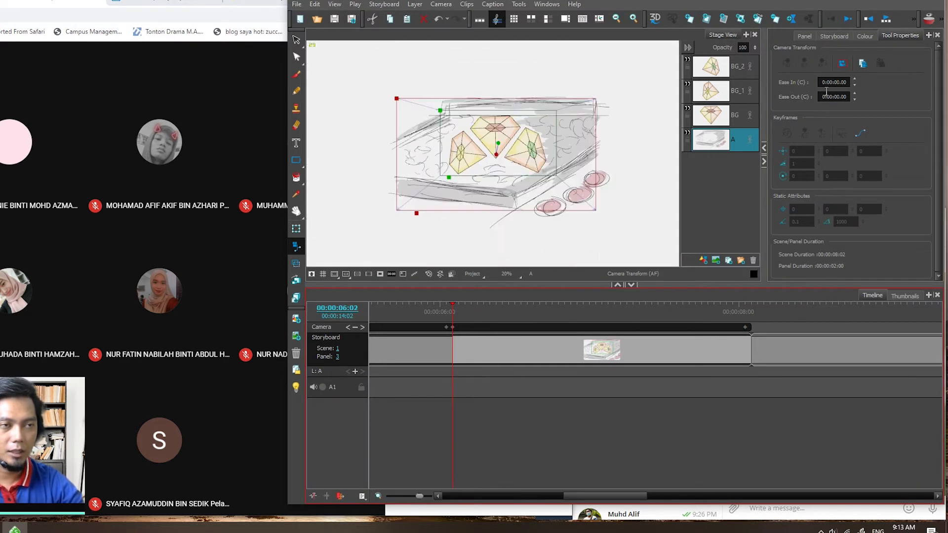
pyautogui.click(888, 19)
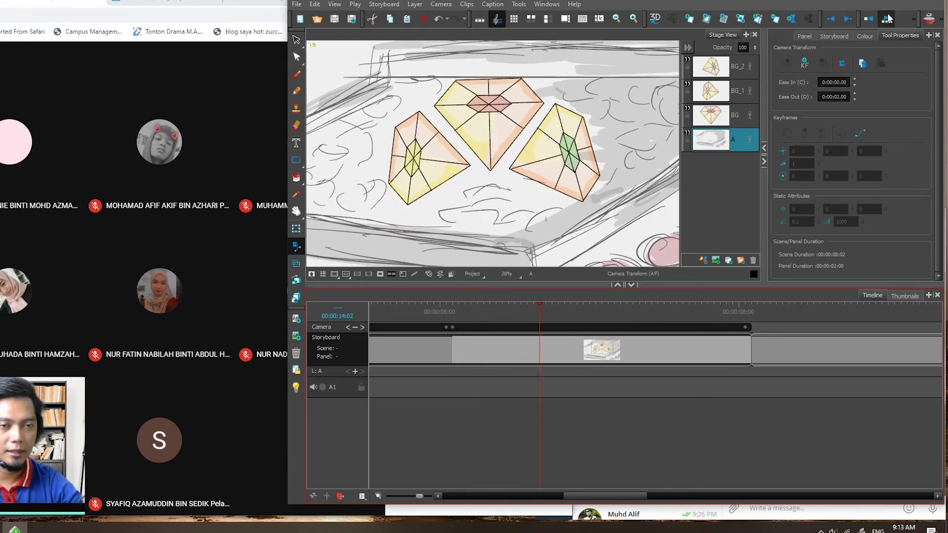
pyautogui.click(887, 19)
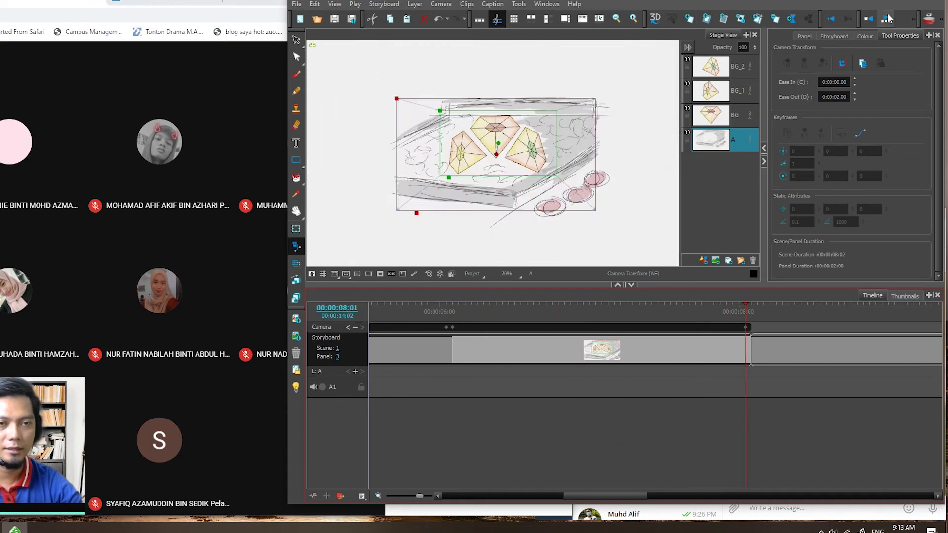
pyautogui.click(887, 18)
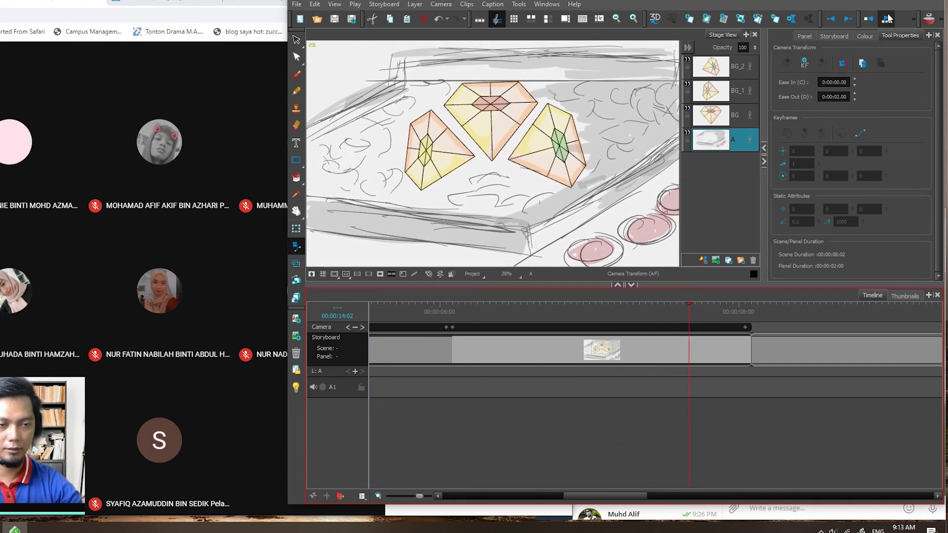
pyautogui.click(888, 18)
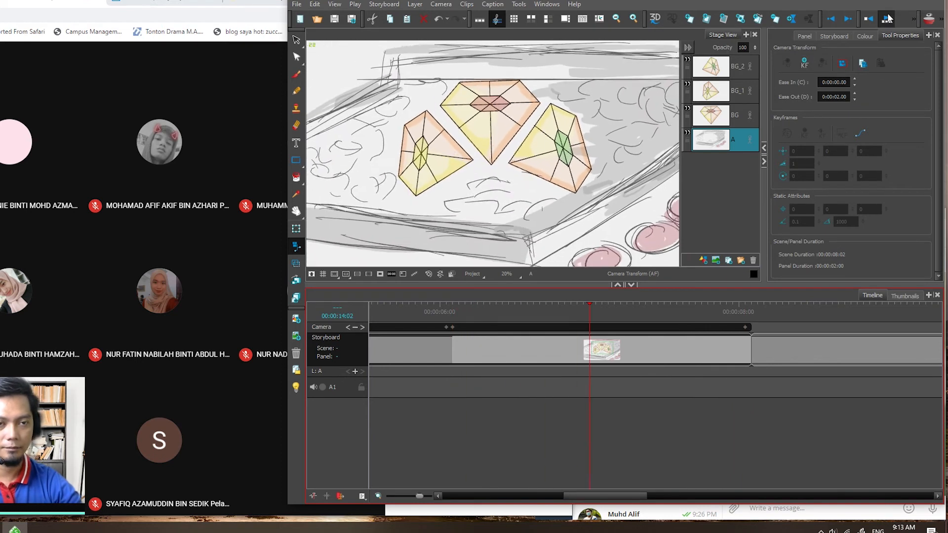
pyautogui.click(888, 19)
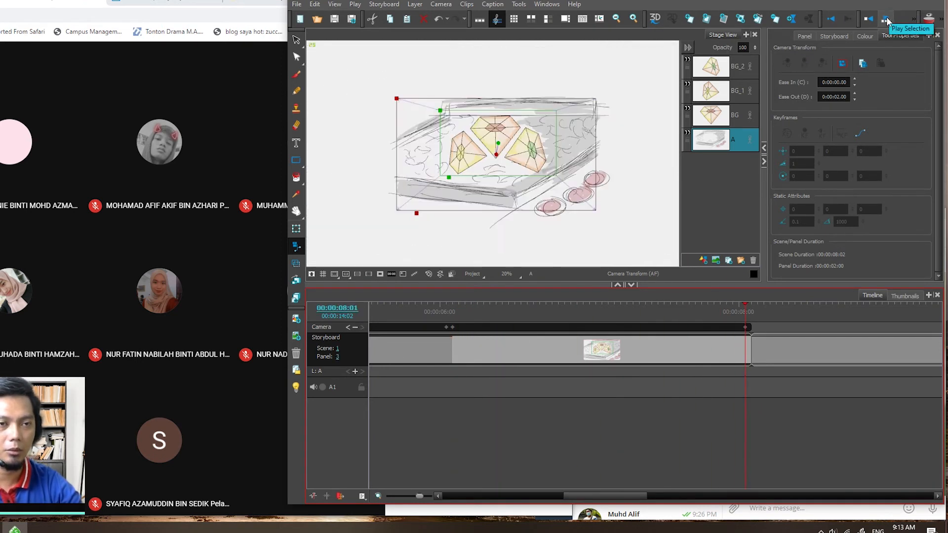
pyautogui.click(887, 19)
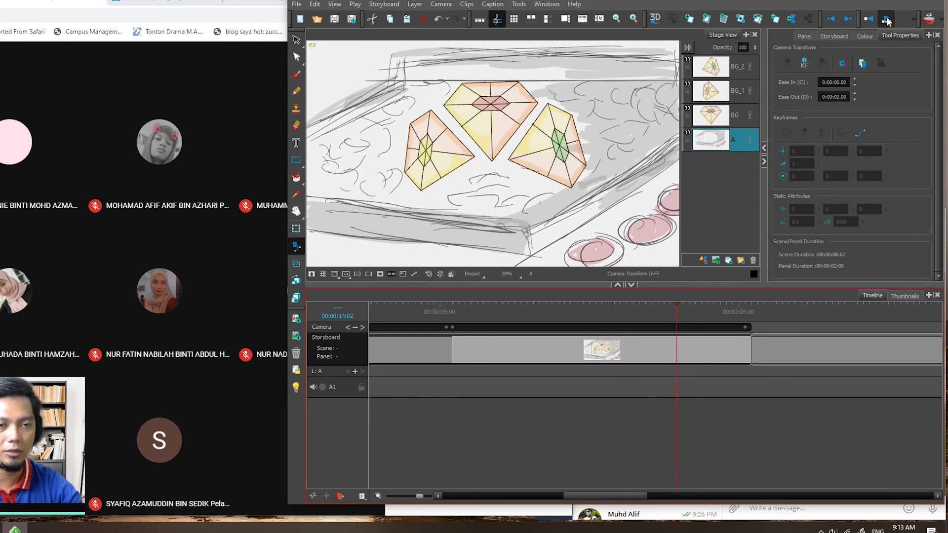
pyautogui.click(887, 19)
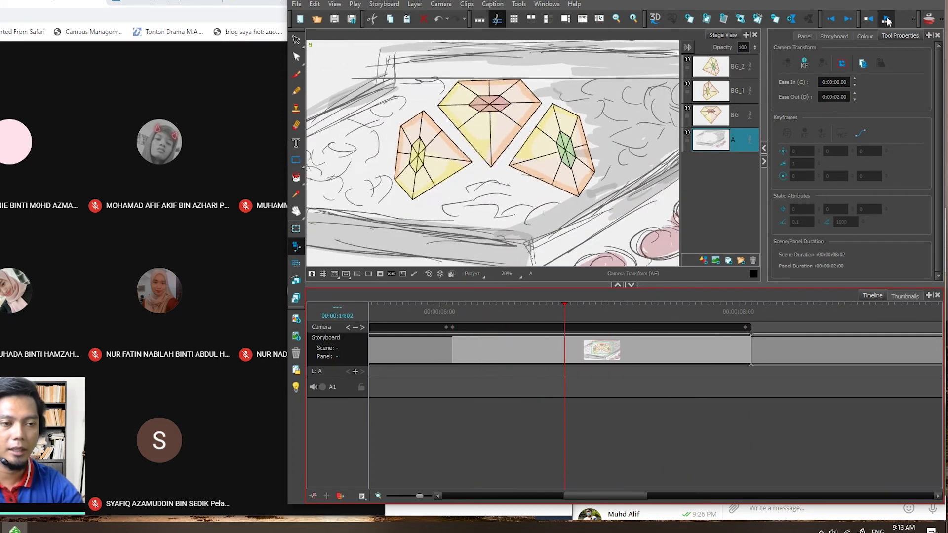
pyautogui.click(887, 19)
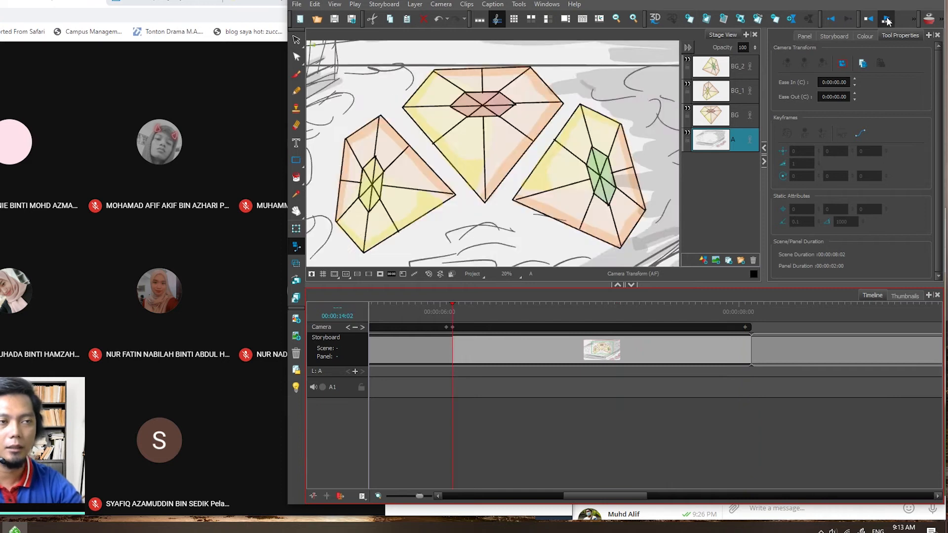
pyautogui.click(888, 20)
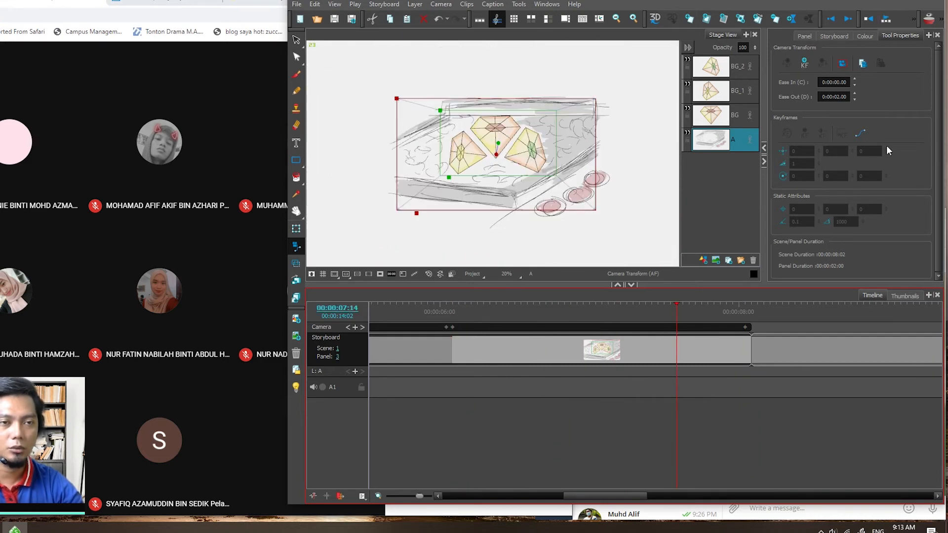
# - Extend the kite panel's duration to 4 seconds
pyautogui.moveTo(604, 495); pyautogui.dragTo(629, 500)
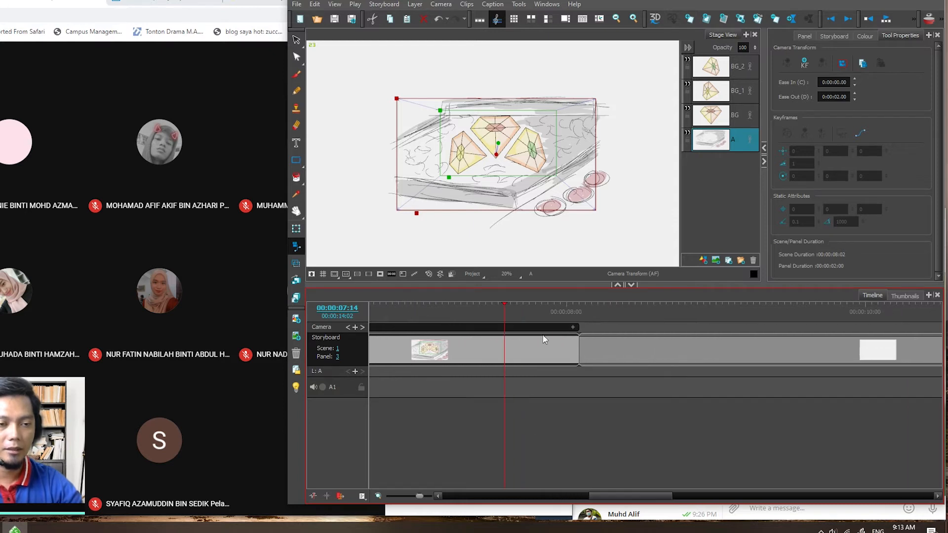
pyautogui.moveTo(575, 349); pyautogui.dragTo(877, 348)
pyautogui.moveTo(627, 494); pyautogui.dragTo(614, 494)
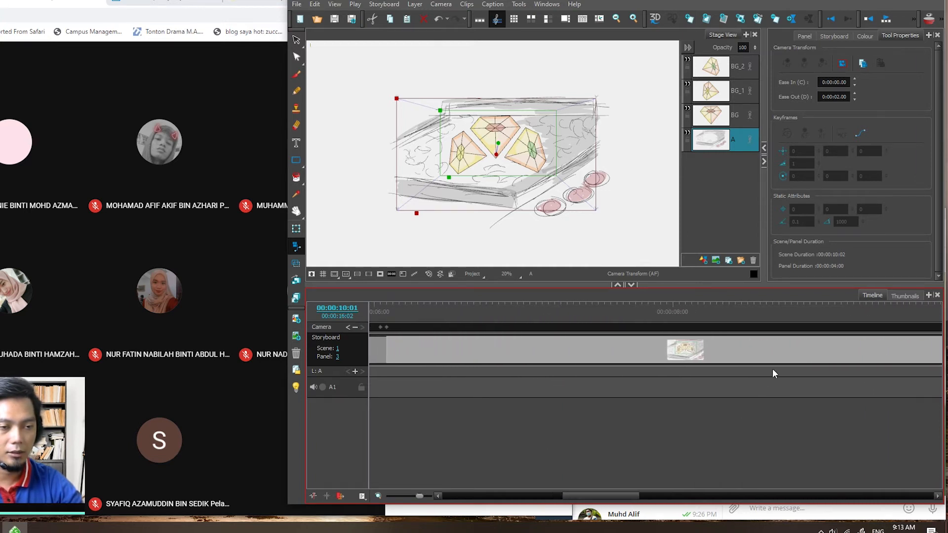
# - Play the four-second kite panel from its first frame to check how the longer camera move eases out
pyautogui.click(831, 19)
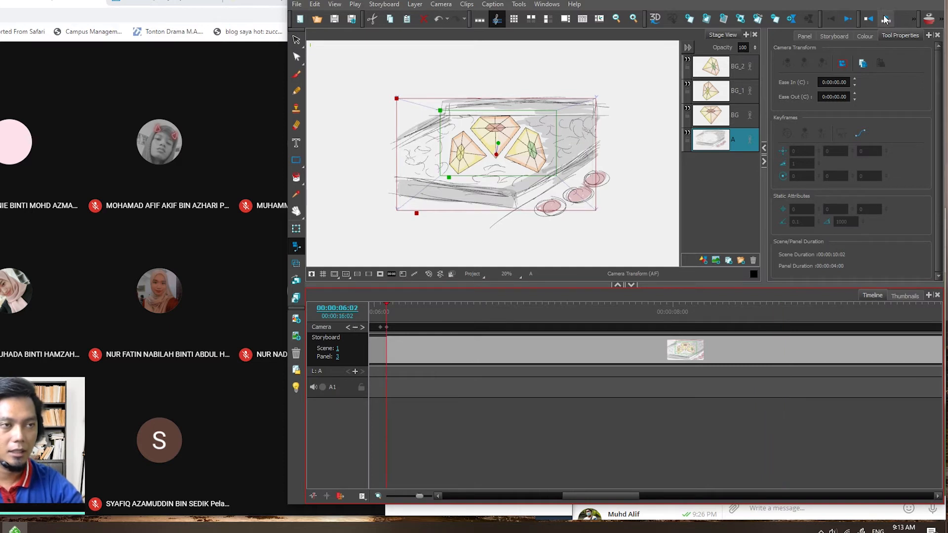
pyautogui.click(886, 19)
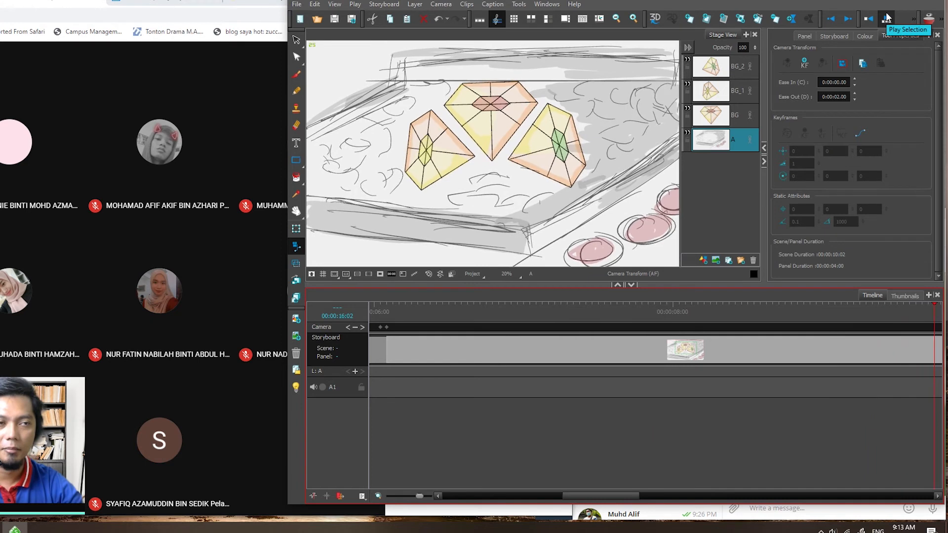
pyautogui.click(887, 19)
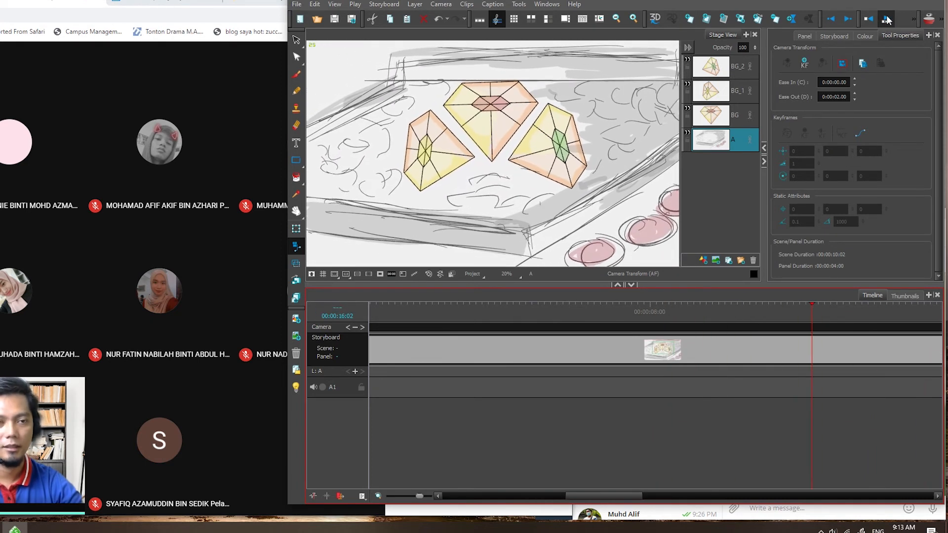
pyautogui.click(887, 19)
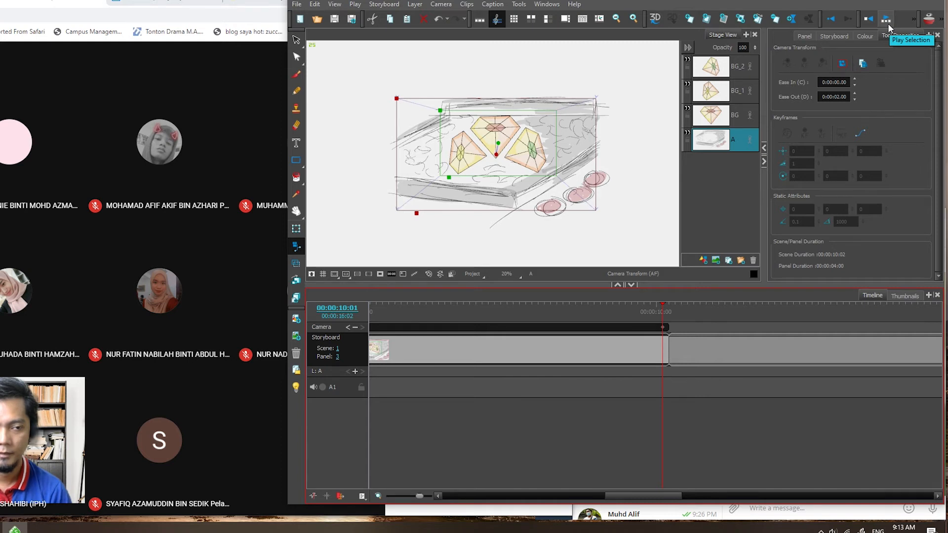
# - Select the camera keyframe at the kite panel's start, 00:00:06:02
pyautogui.moveTo(638, 496); pyautogui.dragTo(585, 491)
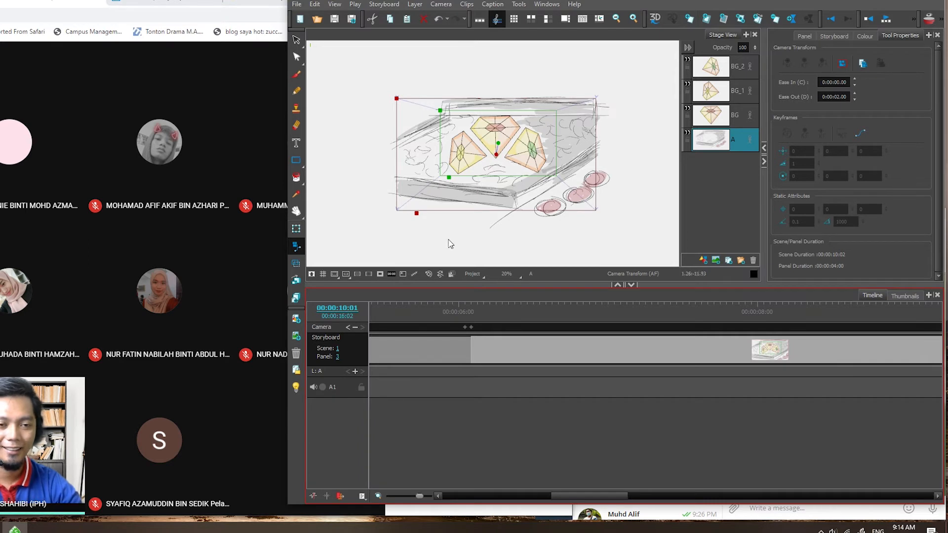
pyautogui.moveTo(546, 304); pyautogui.dragTo(473, 311)
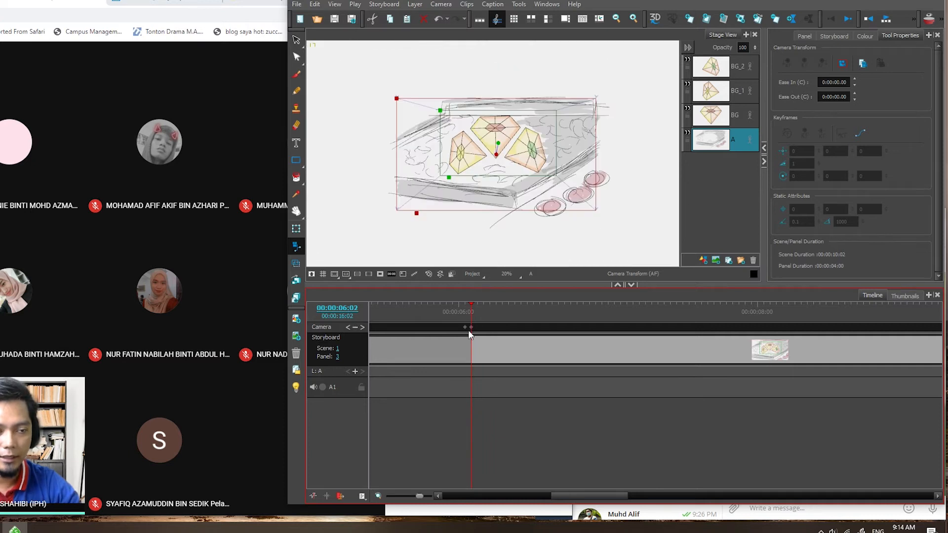
pyautogui.click(471, 328)
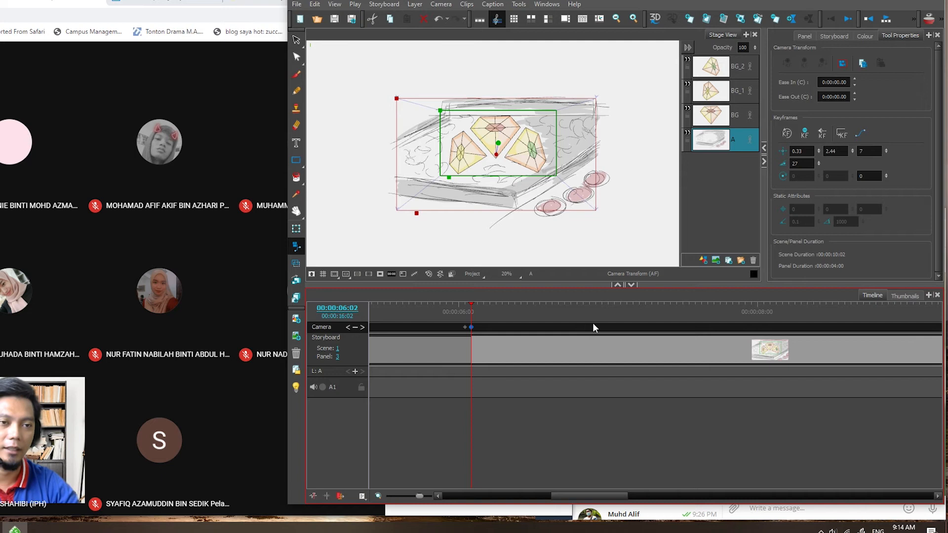
pyautogui.moveTo(595, 500)
pyautogui.mouseDown()
pyautogui.moveTo(623, 495)
pyautogui.moveTo(599, 493)
pyautogui.mouseUp()
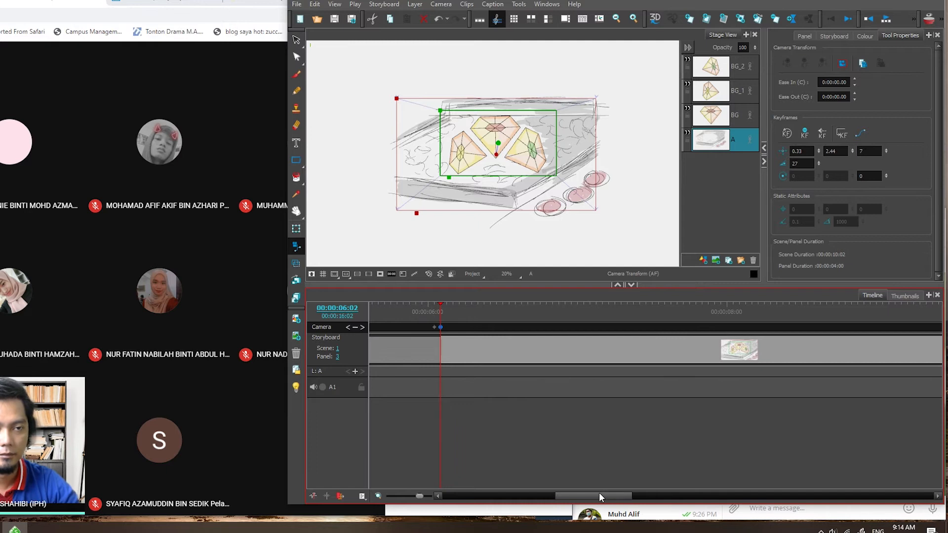
pyautogui.moveTo(600, 493); pyautogui.dragTo(609, 494)
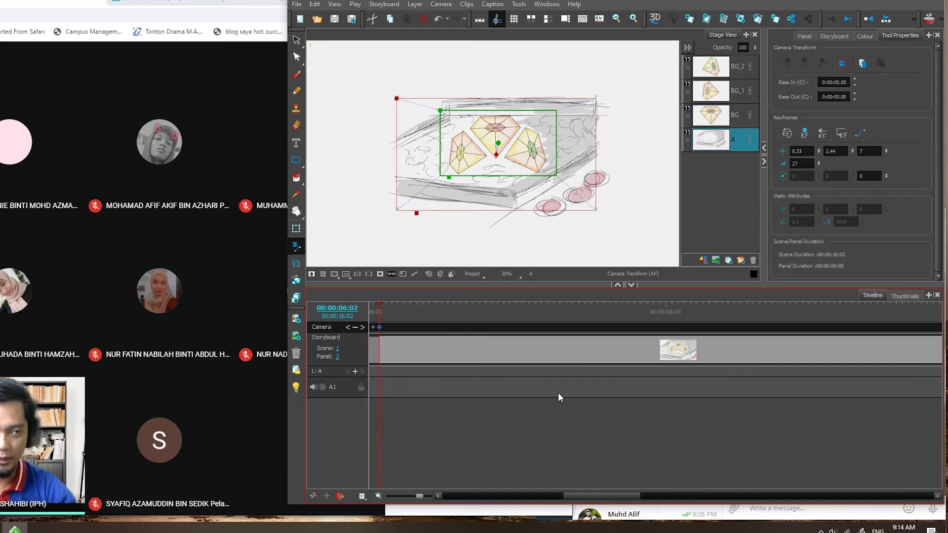
pyautogui.moveTo(377, 302); pyautogui.dragTo(381, 322)
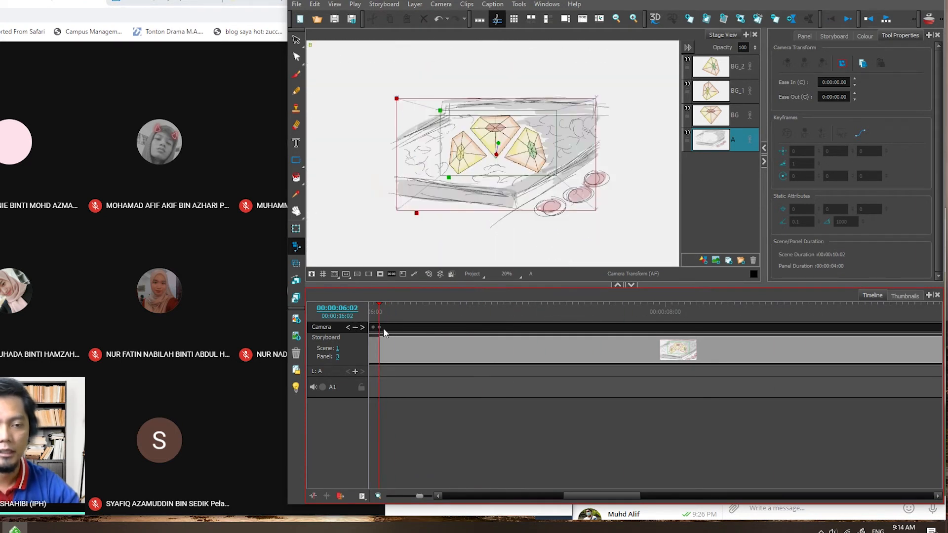
pyautogui.click(379, 327)
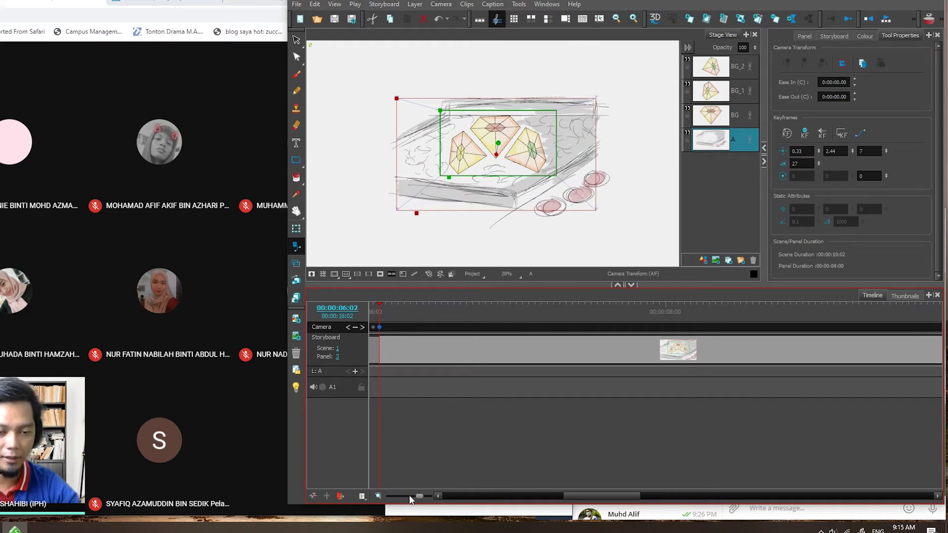
pyautogui.moveTo(419, 498); pyautogui.dragTo(417, 501)
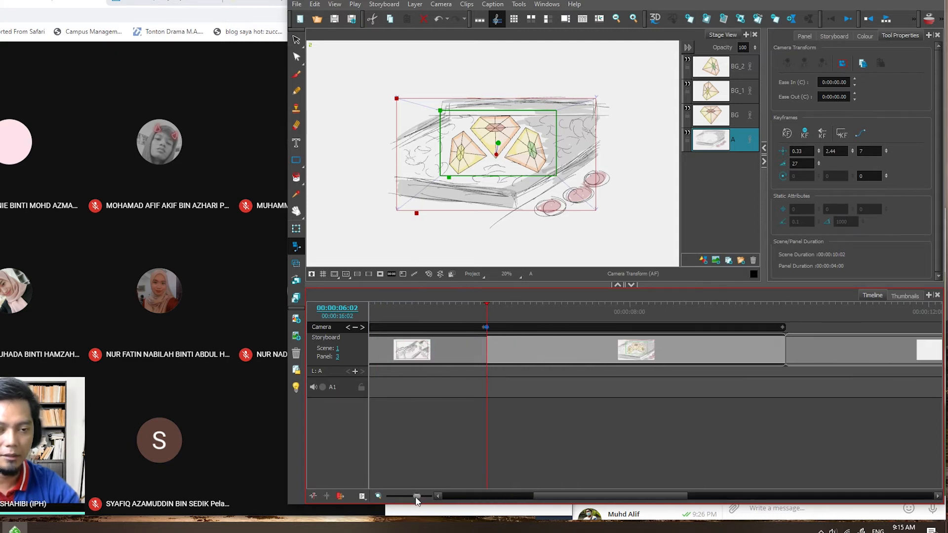
pyautogui.moveTo(560, 502); pyautogui.dragTo(566, 501)
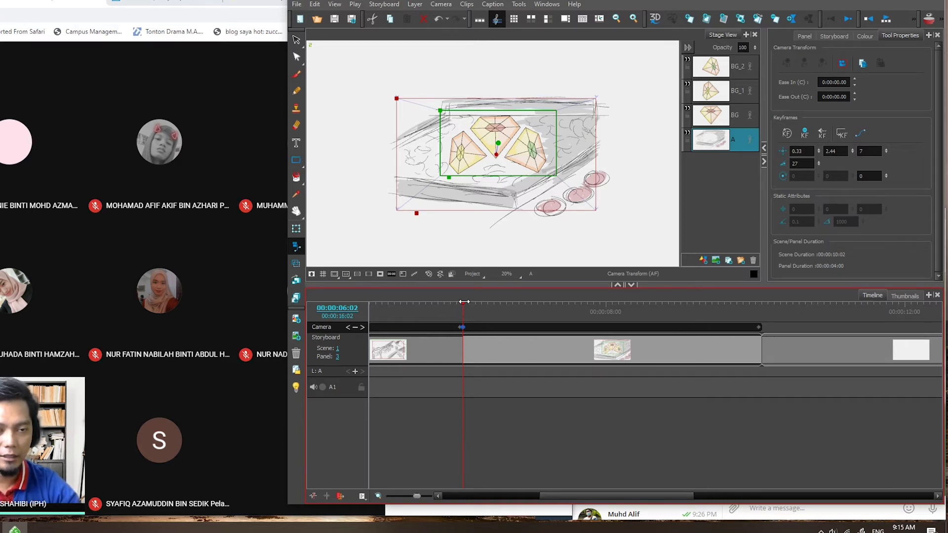
# - Add a camera keyframe at 00:00:07:01 and move the camera frame to the drawing's upper-left corner, shrinking it to size 5
pyautogui.moveTo(463, 307); pyautogui.dragTo(538, 319)
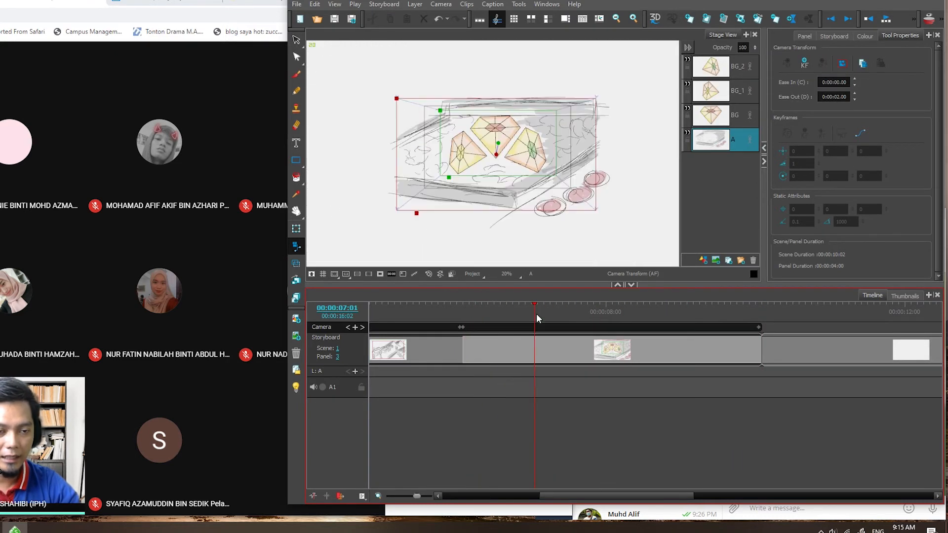
pyautogui.click(805, 67)
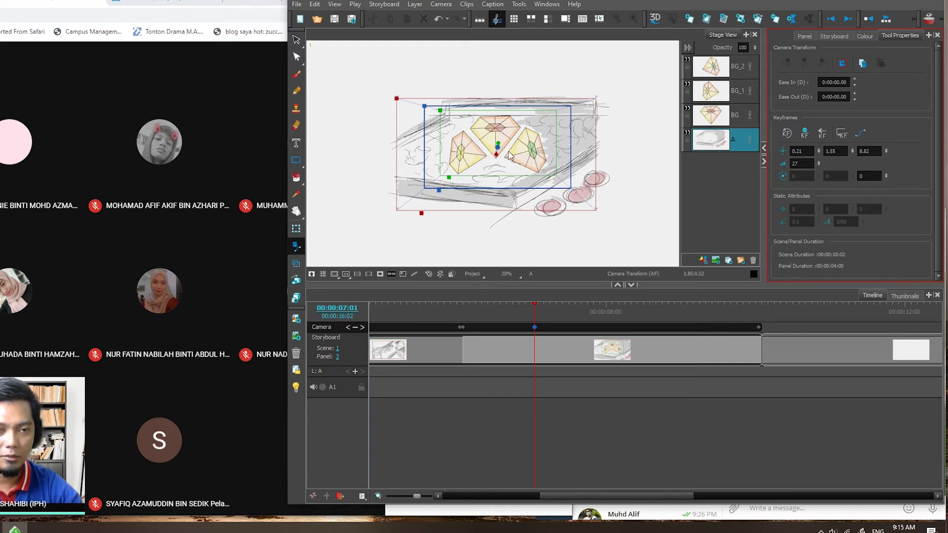
pyautogui.moveTo(497, 148)
pyautogui.mouseDown()
pyautogui.moveTo(488, 93)
pyautogui.moveTo(415, 85)
pyautogui.moveTo(416, 102)
pyautogui.mouseUp()
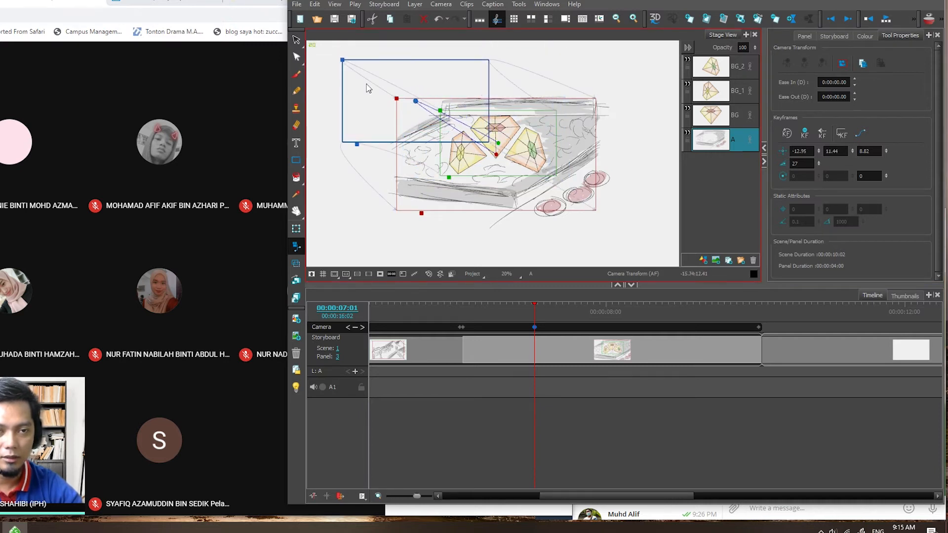
pyautogui.moveTo(342, 59); pyautogui.dragTo(374, 78)
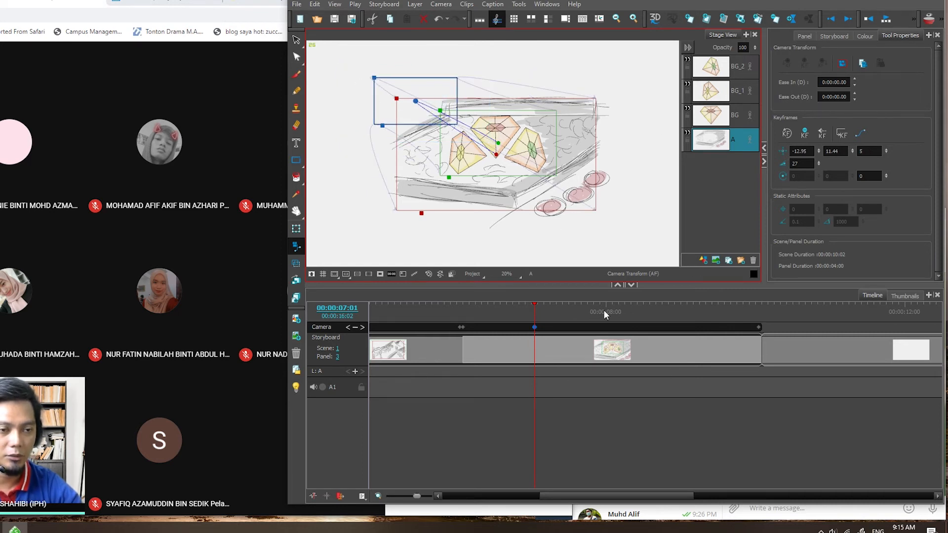
# - Add a camera keyframe at 00:00:08:18 and reposition the camera frame toward the drawing's upper right, scaled to about 7.72
pyautogui.click(653, 303)
pyautogui.click(664, 306)
pyautogui.click(805, 63)
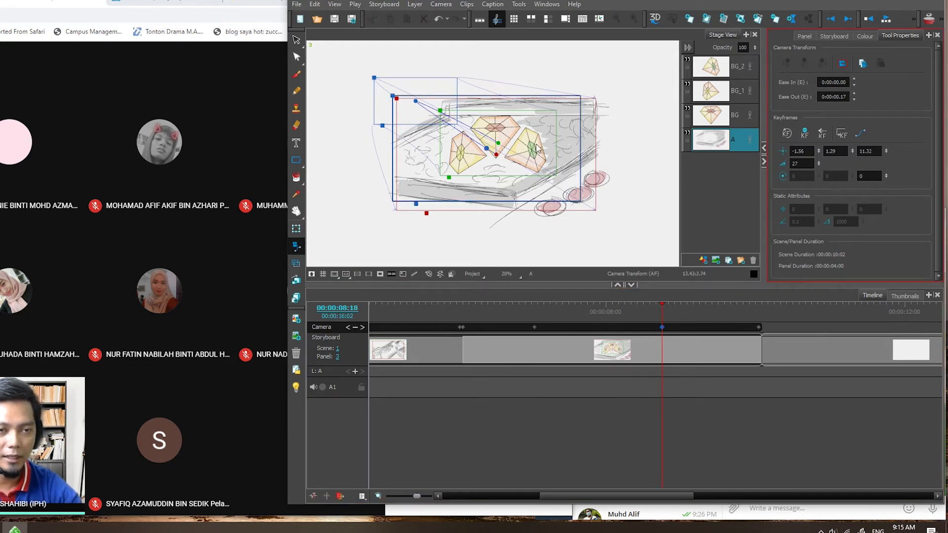
pyautogui.moveTo(581, 148); pyautogui.dragTo(661, 159)
pyautogui.moveTo(475, 106); pyautogui.dragTo(612, 91)
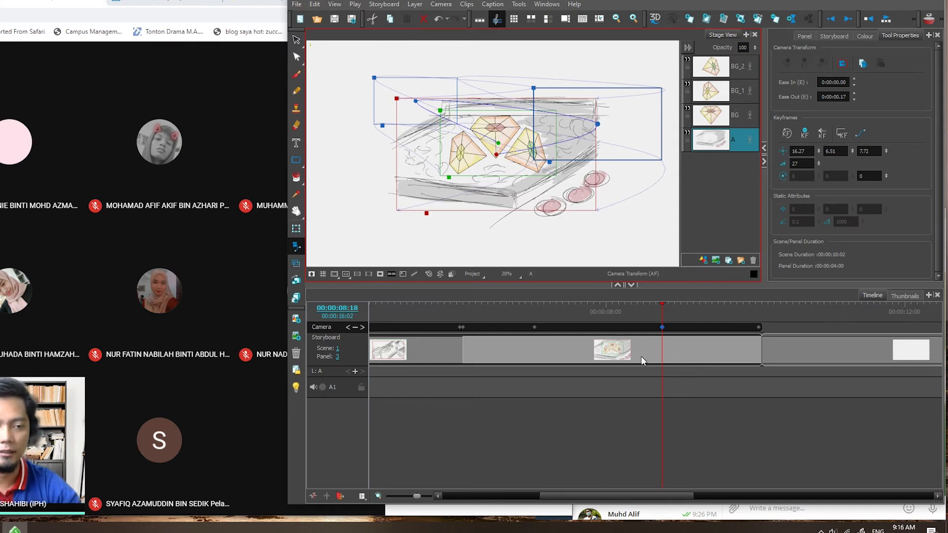
# - Play the kite panel from 00:00:06:02 to preview the camera path through the added keyframes
pyautogui.moveTo(662, 303); pyautogui.dragTo(463, 309)
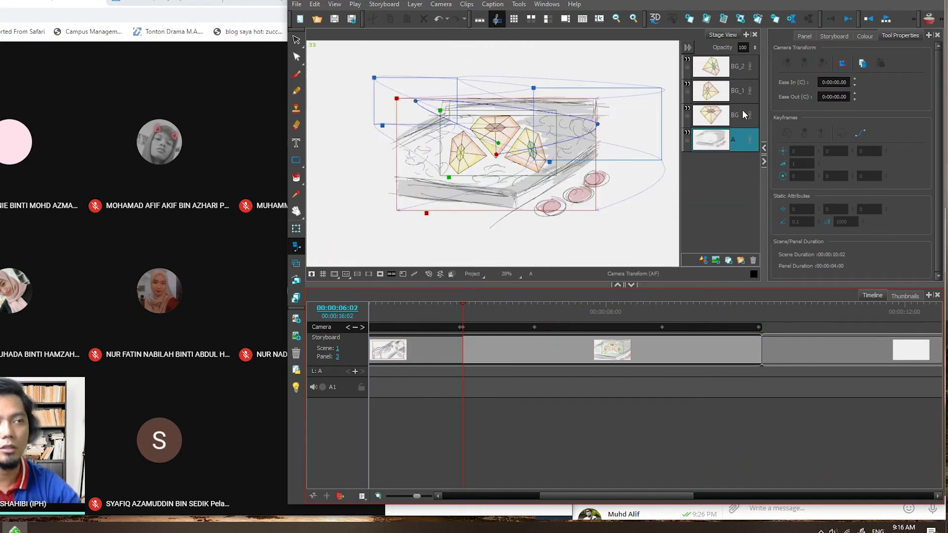
pyautogui.click(887, 21)
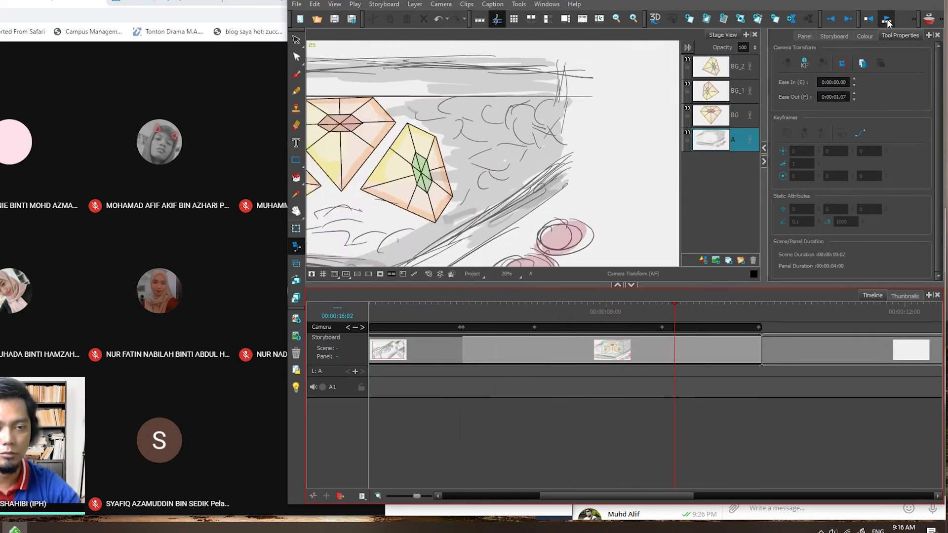
pyautogui.click(887, 20)
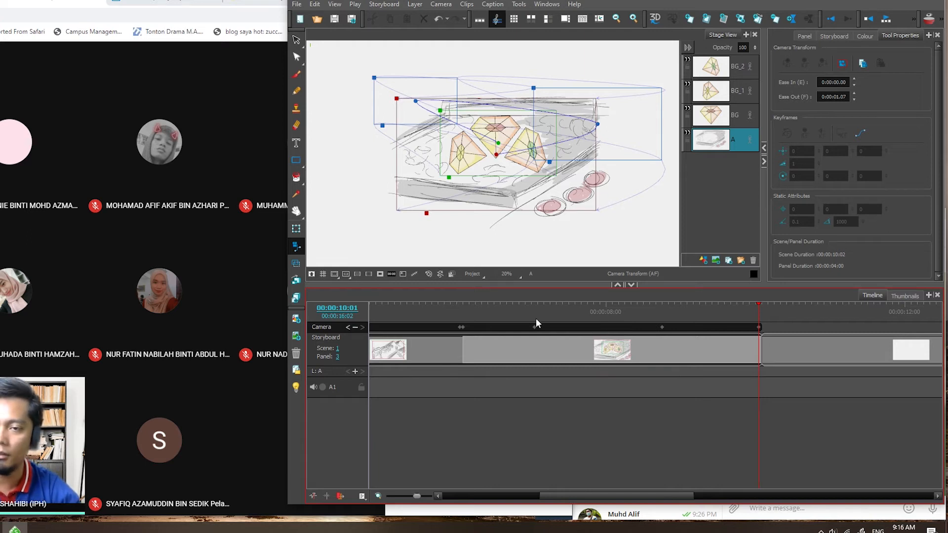
# - Undo the two intermediate camera keyframes and their frame moves on the kite panel
pyautogui.hotkey('ctrl', 'z')
pyautogui.hotkey('ctrl', 'z')
pyautogui.hotkey('ctrl', 'z')
pyautogui.hotkey('ctrl', 'z')
pyautogui.hotkey('ctrl', 'z')
pyautogui.hotkey('ctrl', 'z')
pyautogui.hotkey('ctrl', 'z')
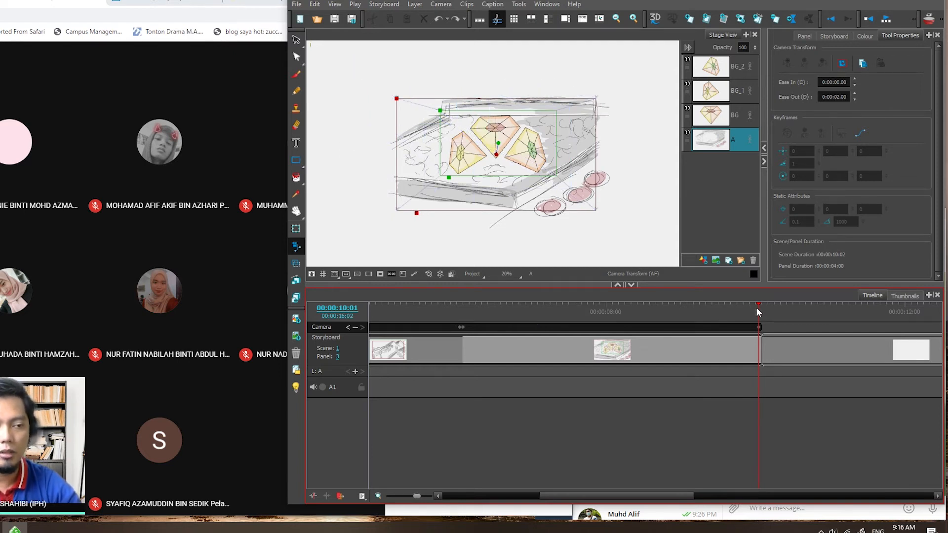
# - Go to scene 2's three-warriors panel, magnify it on the timeline, and scrub to 00:00:15:04
pyautogui.moveTo(759, 305)
pyautogui.mouseDown()
pyautogui.moveTo(511, 311)
pyautogui.moveTo(760, 322)
pyautogui.moveTo(400, 324)
pyautogui.moveTo(759, 325)
pyautogui.moveTo(381, 325)
pyautogui.moveTo(749, 326)
pyautogui.moveTo(601, 328)
pyautogui.mouseUp()
pyautogui.moveTo(644, 496)
pyautogui.mouseDown()
pyautogui.moveTo(684, 494)
pyautogui.moveTo(650, 496)
pyautogui.mouseUp()
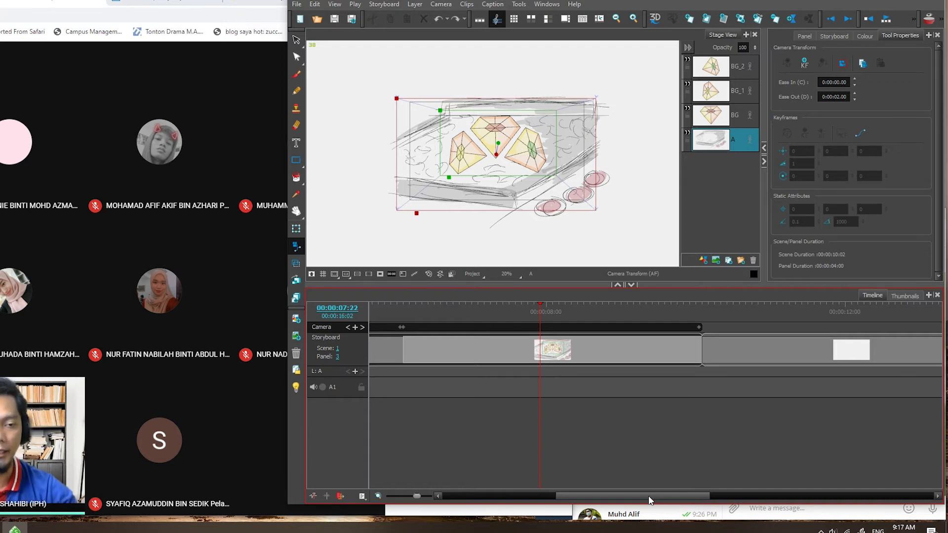
pyautogui.moveTo(667, 497); pyautogui.dragTo(823, 498)
pyautogui.click(509, 304)
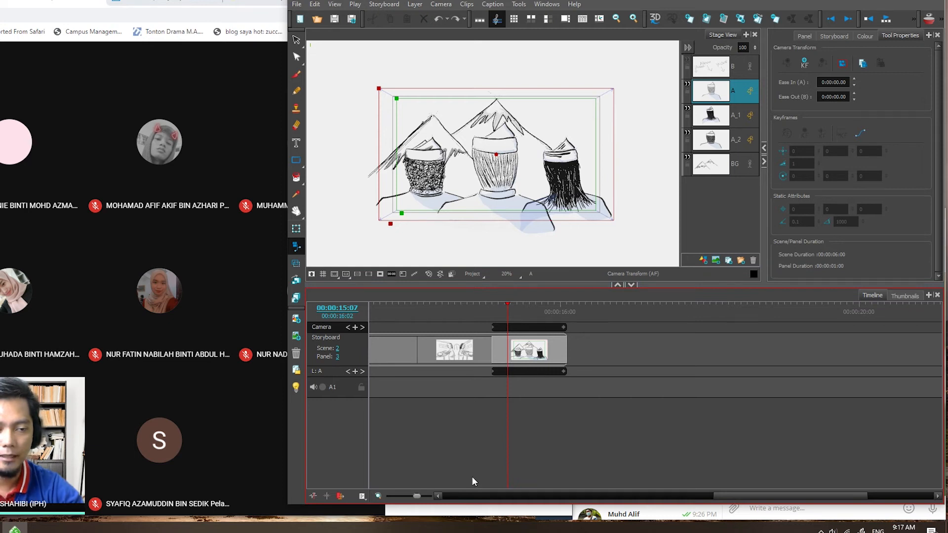
pyautogui.moveTo(417, 497); pyautogui.dragTo(428, 495)
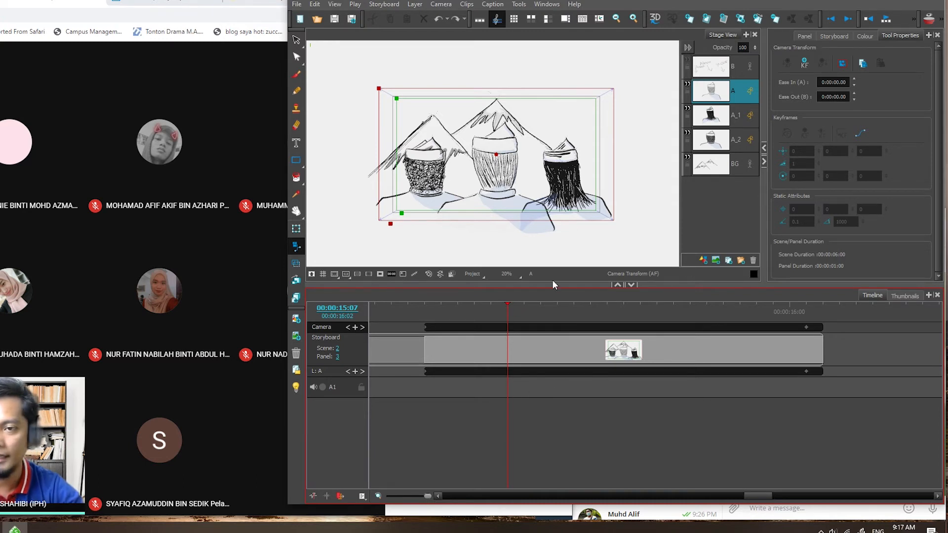
pyautogui.moveTo(508, 304); pyautogui.dragTo(457, 311)
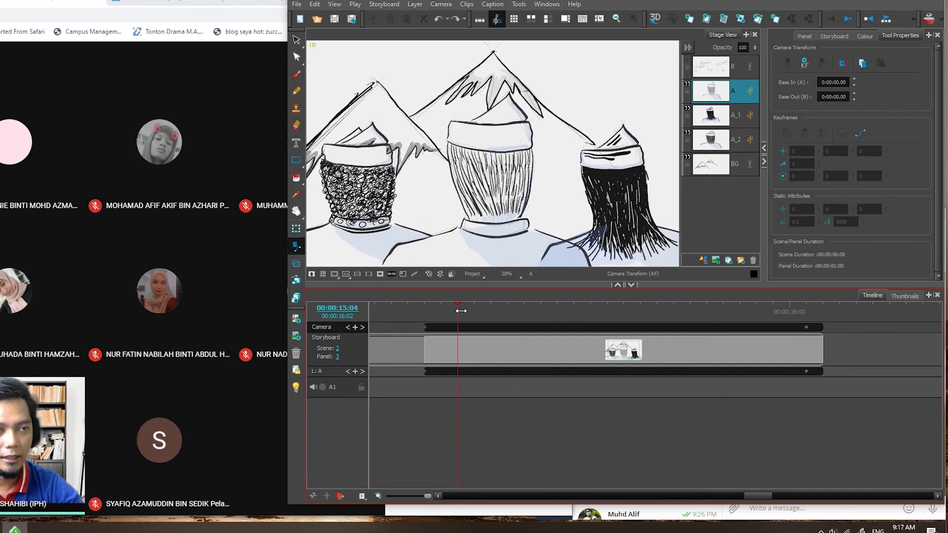
# - Show the storyboard script's Scene 2 text and scrub the three-warriors panel to 00:00:15:05
pyautogui.click(833, 35)
pyautogui.scroll(-2, 828, 209)
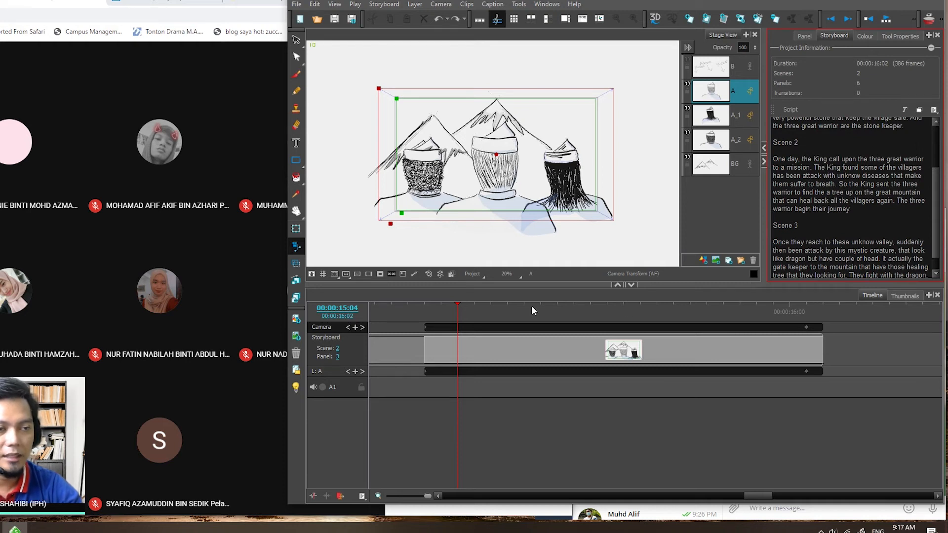
pyautogui.moveTo(455, 304); pyautogui.dragTo(475, 316)
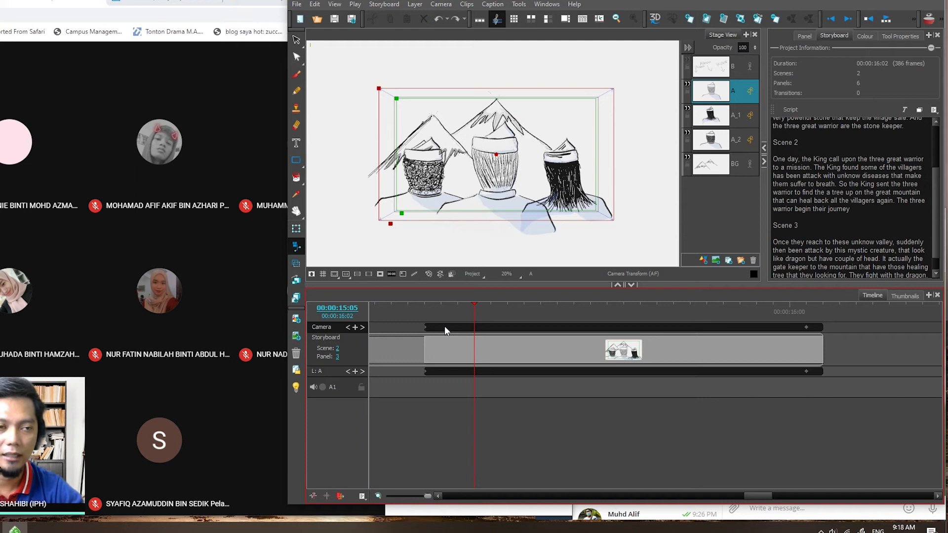
pyautogui.click(472, 303)
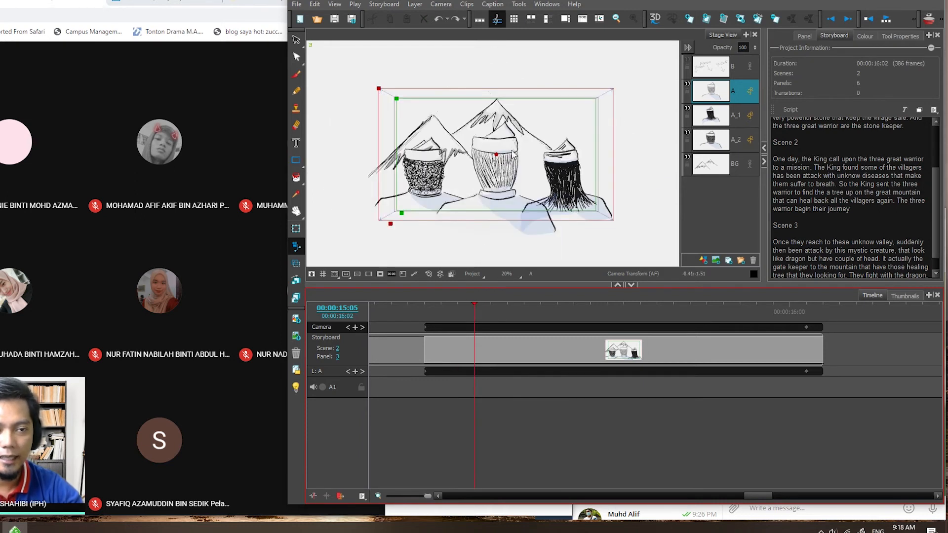
# - Select the BG layer of the three-warriors panel and scrub through the panel to examine its layer and camera motion
pyautogui.click(722, 176)
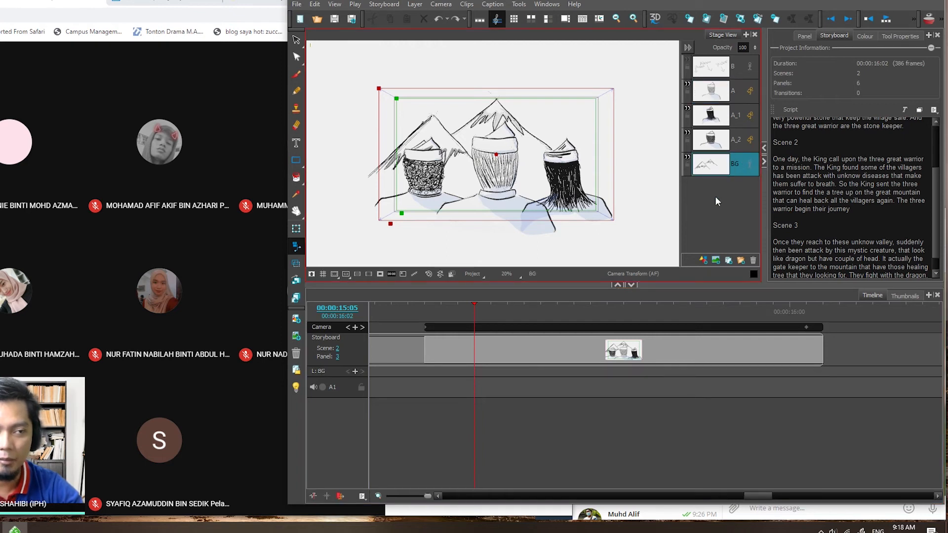
pyautogui.moveTo(475, 304); pyautogui.dragTo(442, 316)
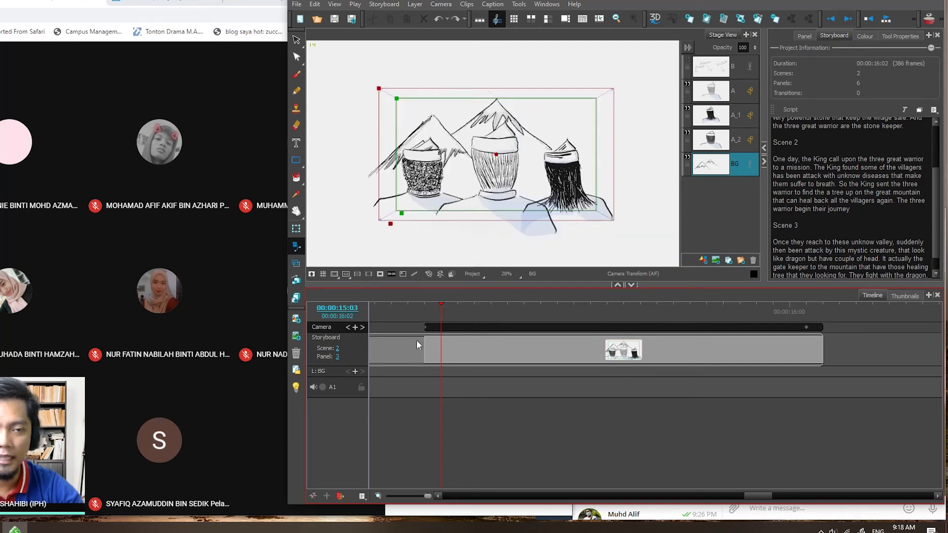
pyautogui.moveTo(448, 307); pyautogui.dragTo(744, 321)
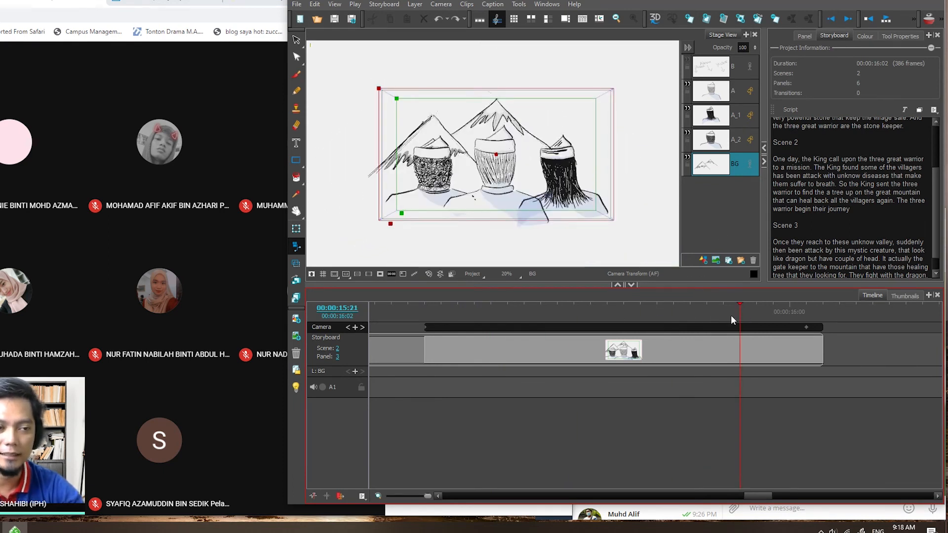
# - Set the Ease Out of the three-warriors panel's camera move to 0:00:02.00
pyautogui.click(426, 309)
pyautogui.click(426, 328)
pyautogui.click(806, 328)
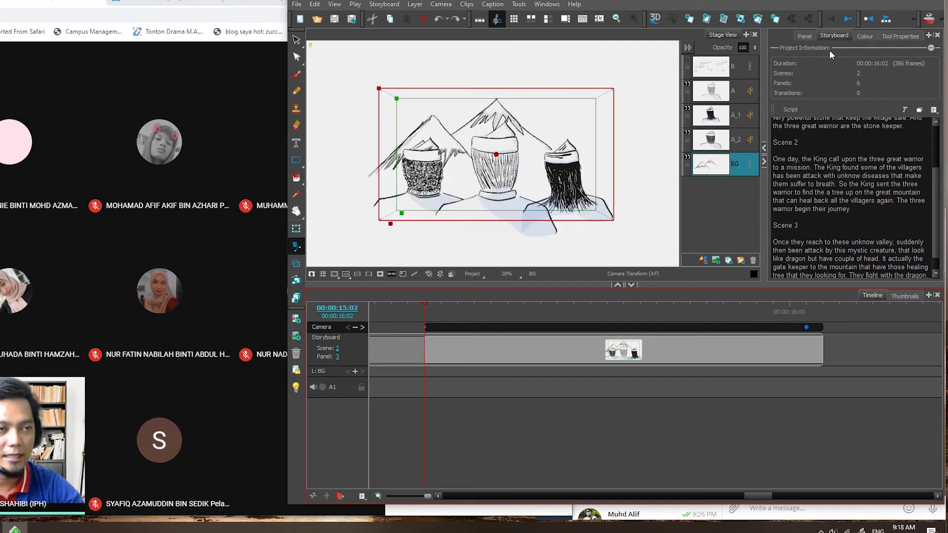
pyautogui.click(894, 36)
pyautogui.click(839, 98)
pyautogui.write('2')
pyautogui.click(922, 93)
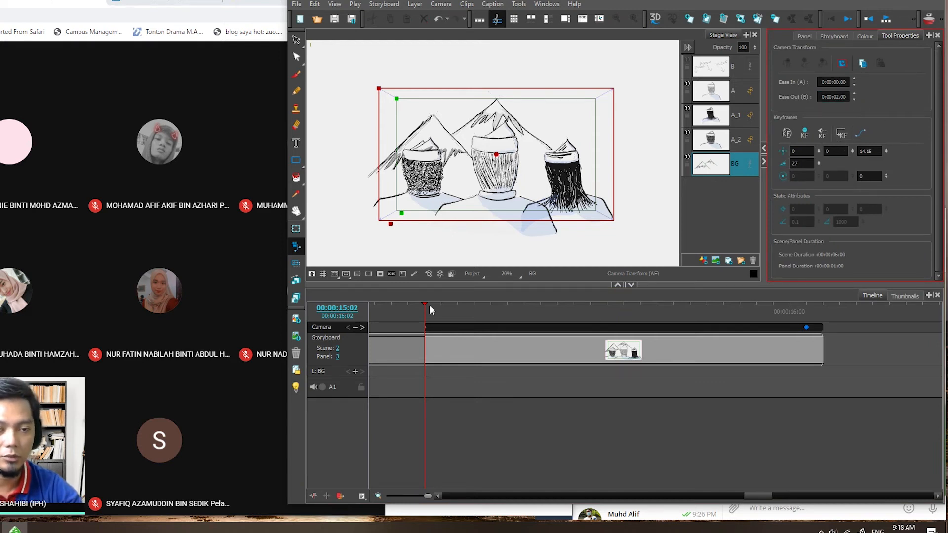
# - Switch to the Google Meet window and deny the outside participant's request to join the call
pyautogui.click(160, 111)
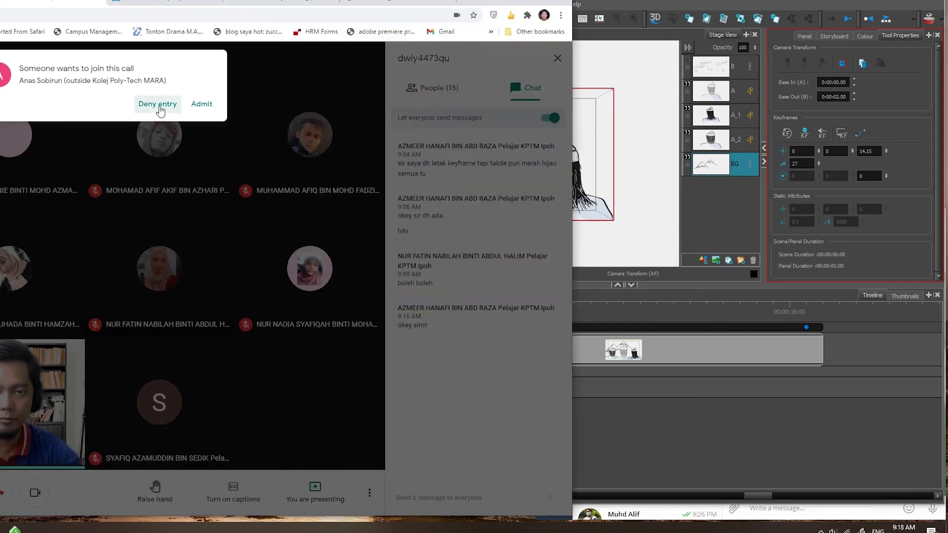
pyautogui.click(161, 111)
# - Play the three-warriors panel from 00:00:15:02 to check the camera move with its two-second ease-out
pyautogui.click(723, 311)
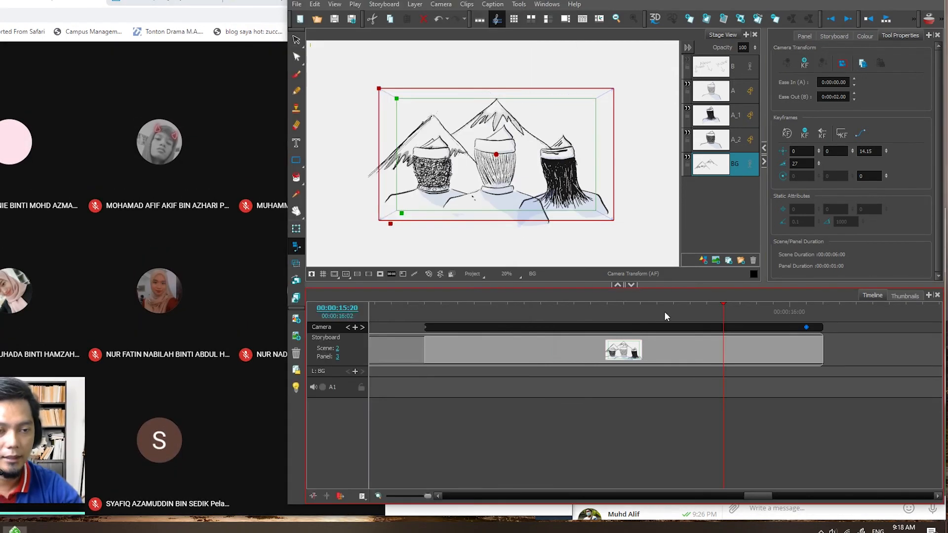
pyautogui.click(429, 304)
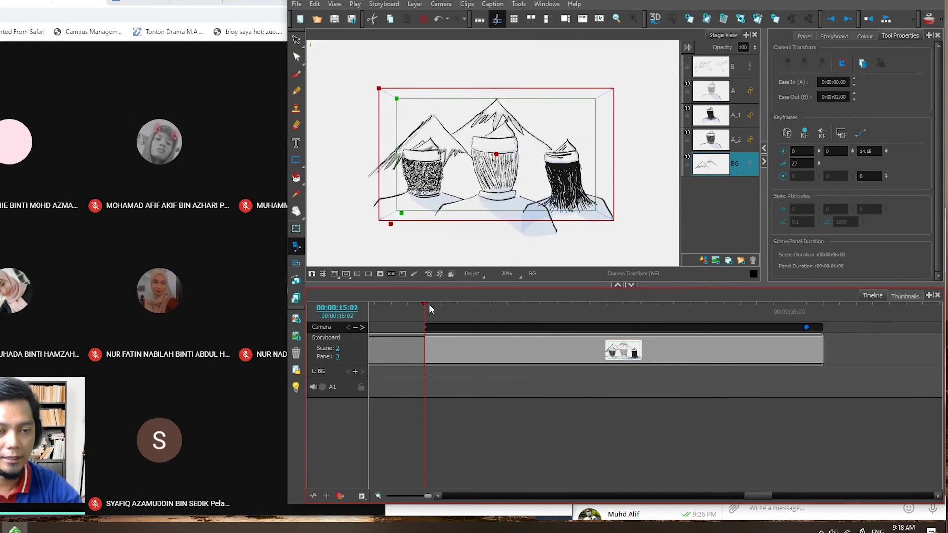
pyautogui.click(887, 20)
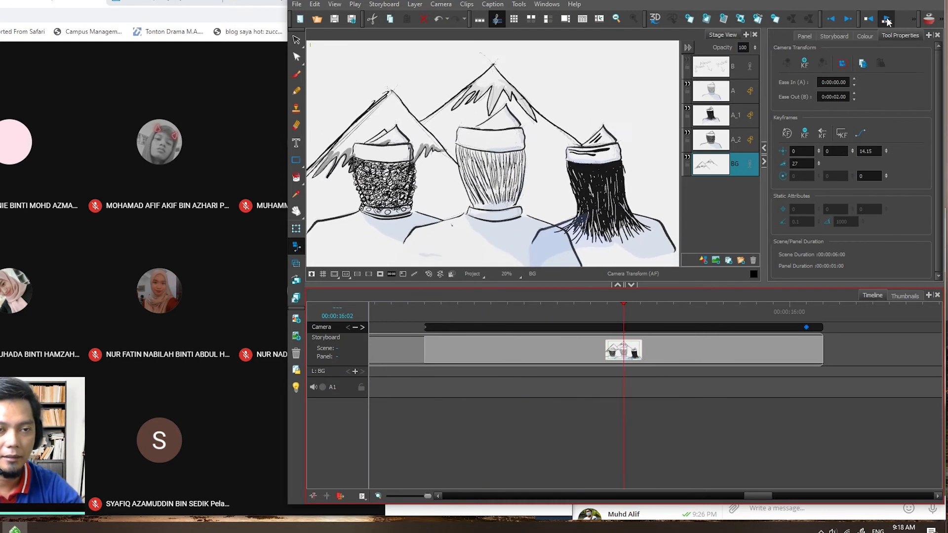
pyautogui.click(886, 20)
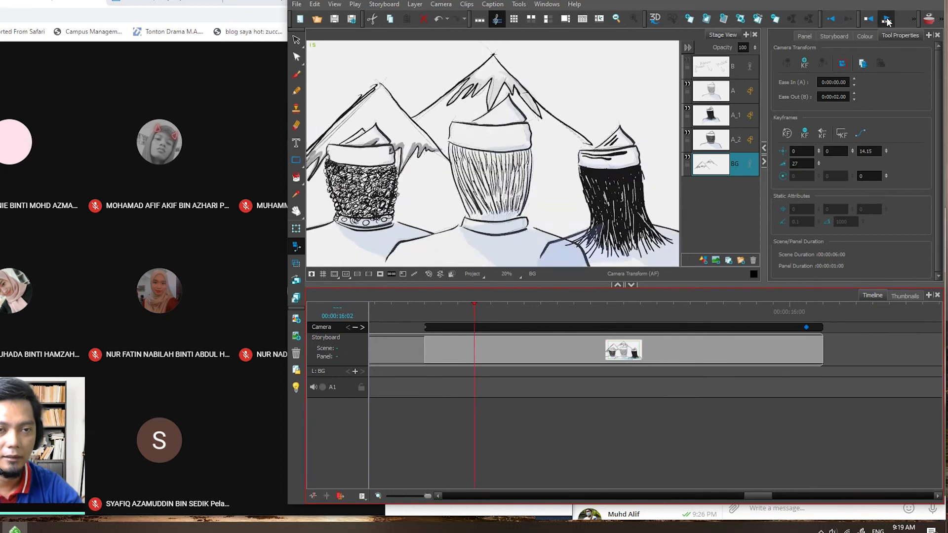
pyautogui.click(887, 20)
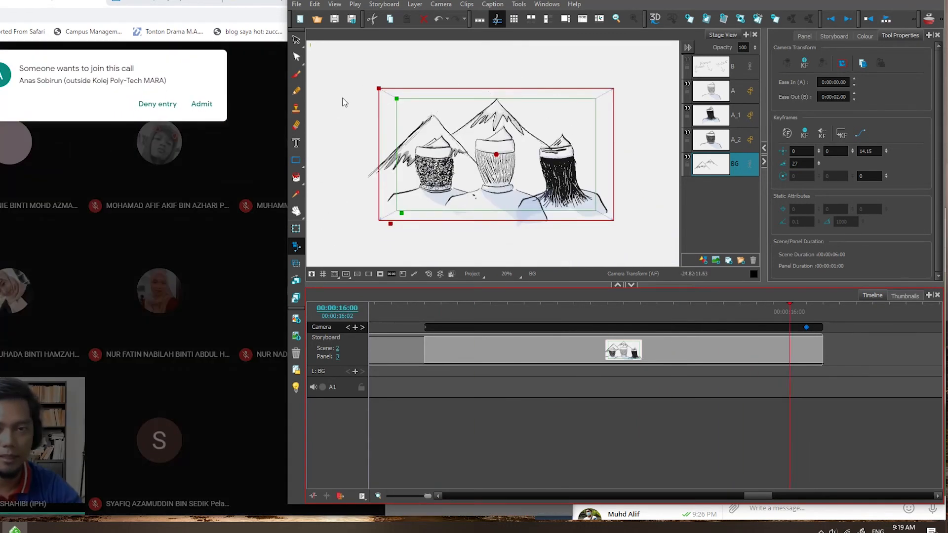
# - Deny the repeated join request in the call and return to the storyboard project
pyautogui.click(157, 104)
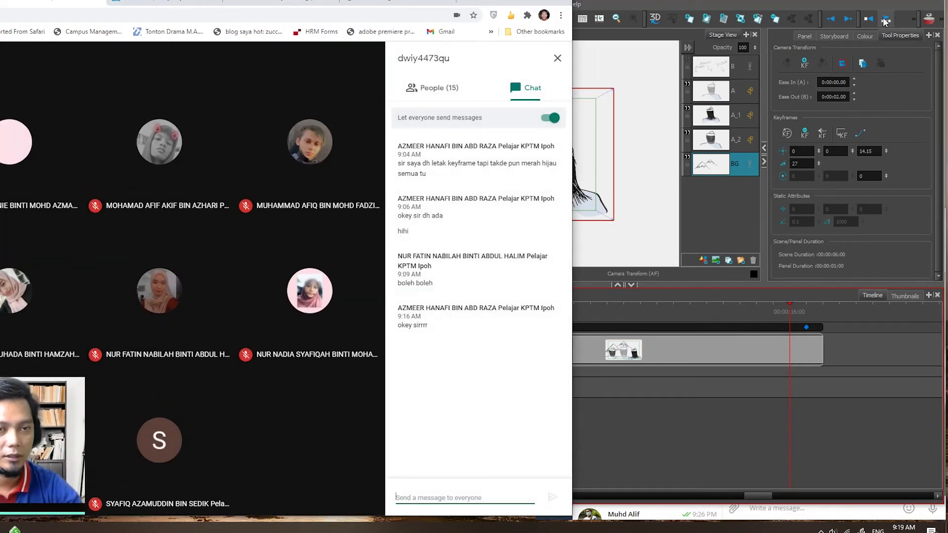
pyautogui.click(856, 97)
# - Replay the three-warriors panel several times to compare the eased camera move with the warriors' layer motion
pyautogui.click(886, 20)
pyautogui.click(889, 21)
pyautogui.click(888, 20)
pyautogui.click(888, 19)
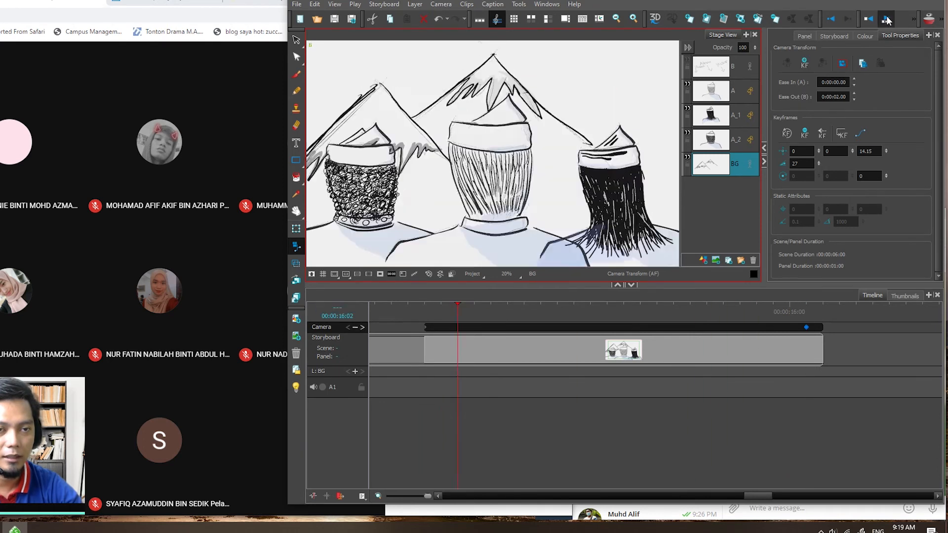
pyautogui.click(888, 19)
pyautogui.click(888, 20)
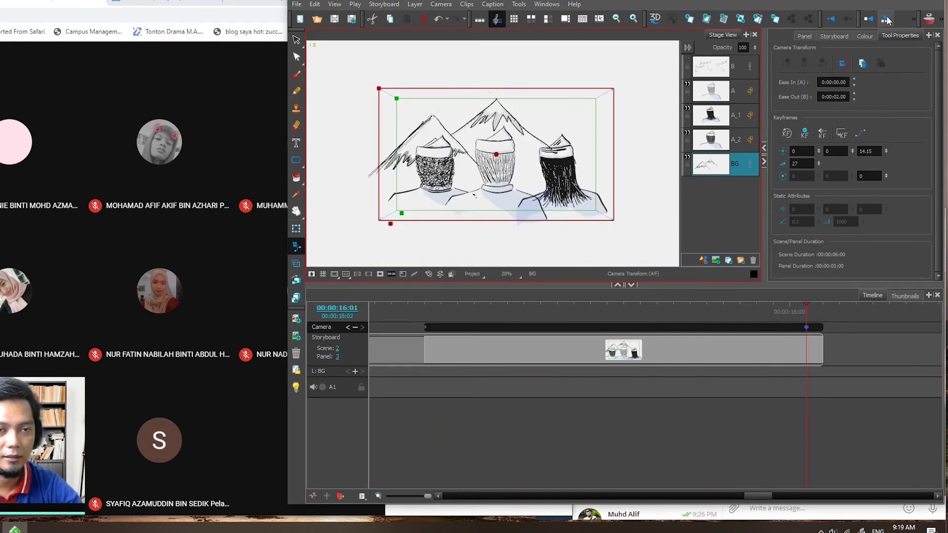
pyautogui.click(887, 20)
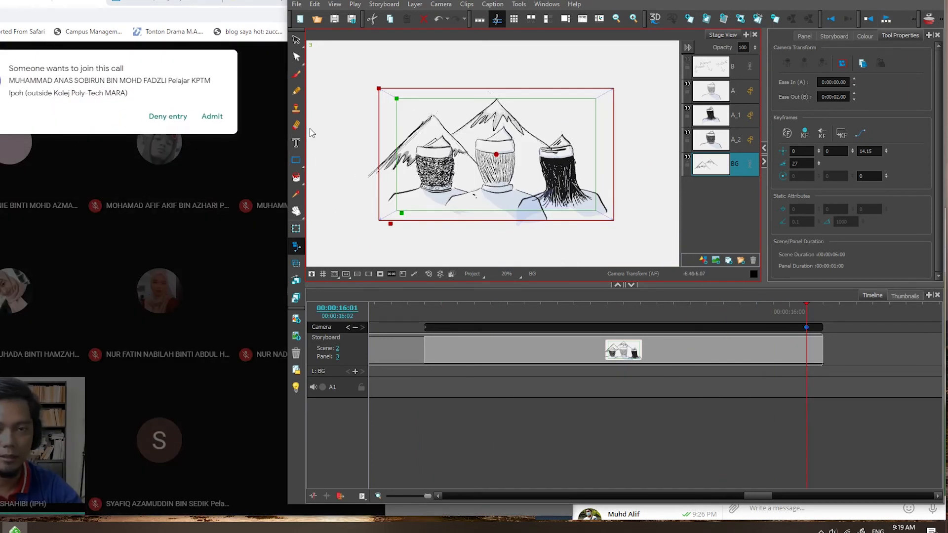
# - Admit the student waiting to join the Google Meet call and switch back to the storyboard timeline
pyautogui.click(212, 116)
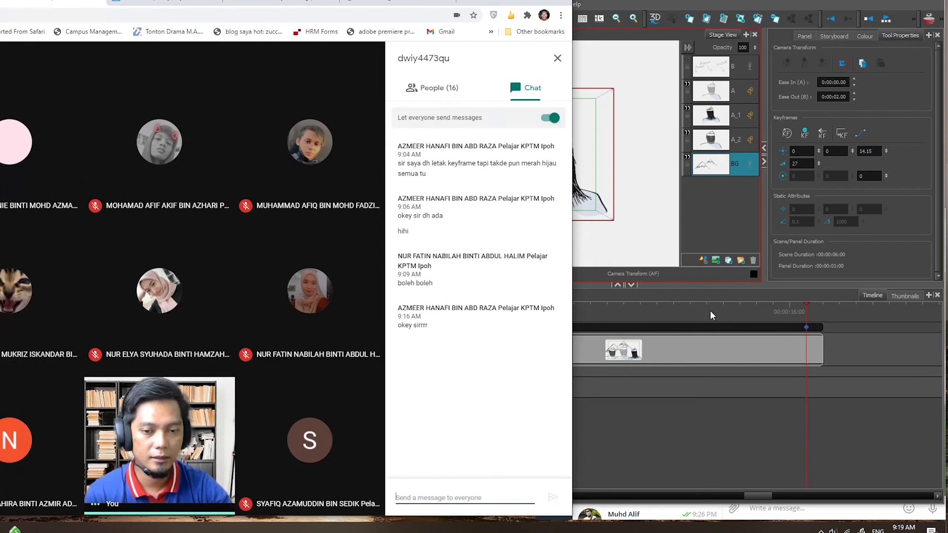
pyautogui.click(710, 310)
# - At the three-warriors panel's first camera keyframe, set ease out to 0:00:00.00 and ease in to 0:00:01.00, and preview the move
pyautogui.moveTo(708, 305); pyautogui.dragTo(428, 314)
pyautogui.click(426, 328)
pyautogui.click(845, 97)
pyautogui.doubleClick(841, 97)
pyautogui.write('00')
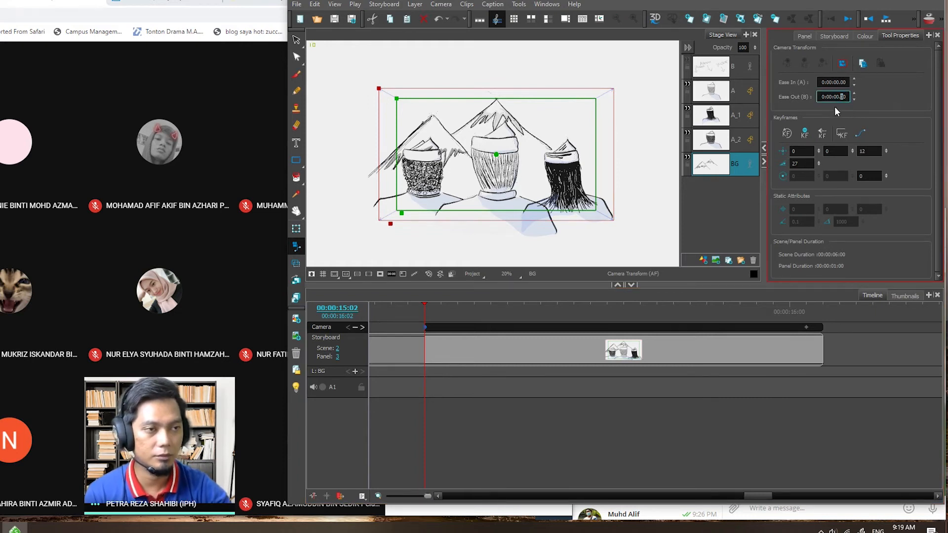
pyautogui.doubleClick(839, 82)
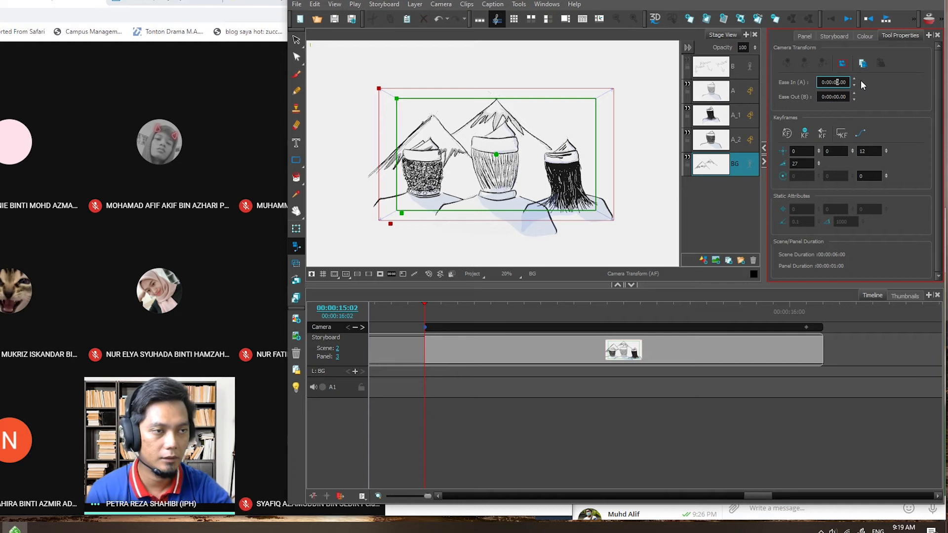
pyautogui.write('01')
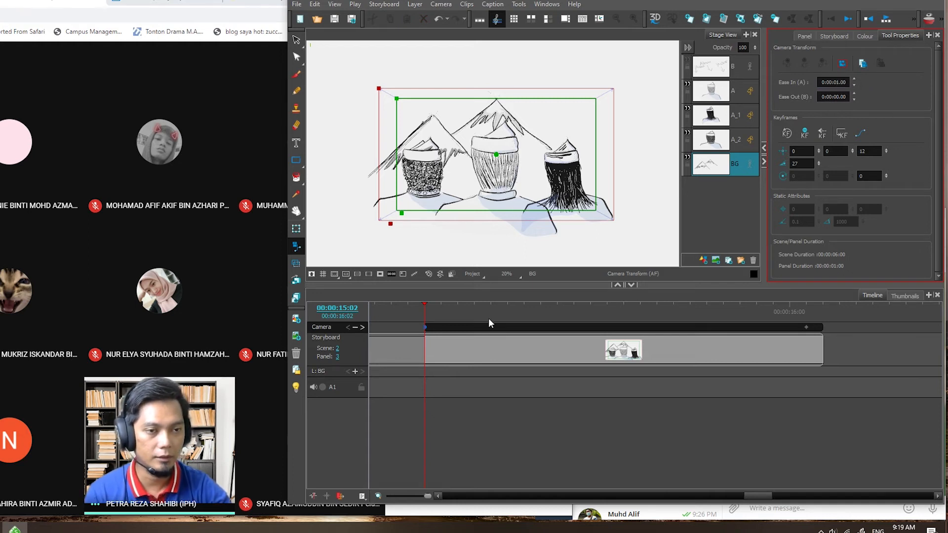
pyautogui.click(886, 18)
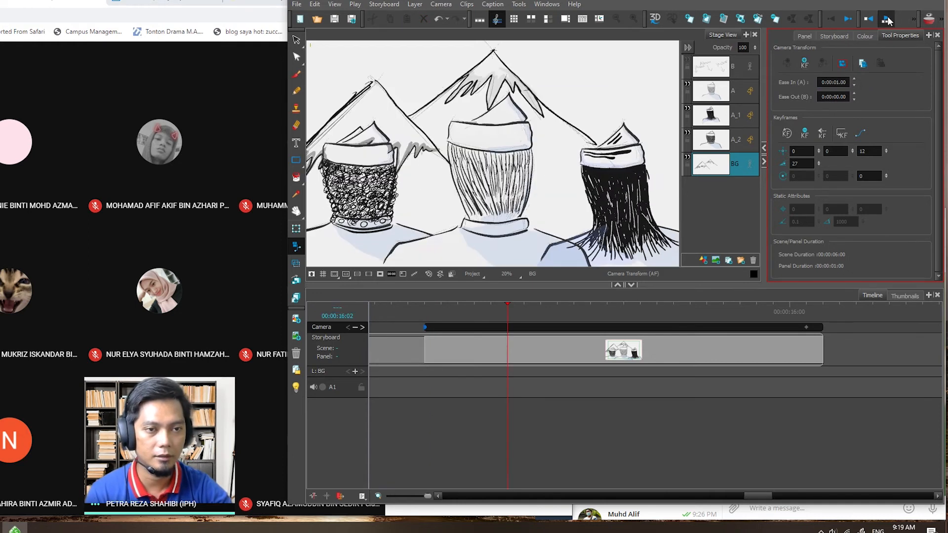
pyautogui.click(888, 20)
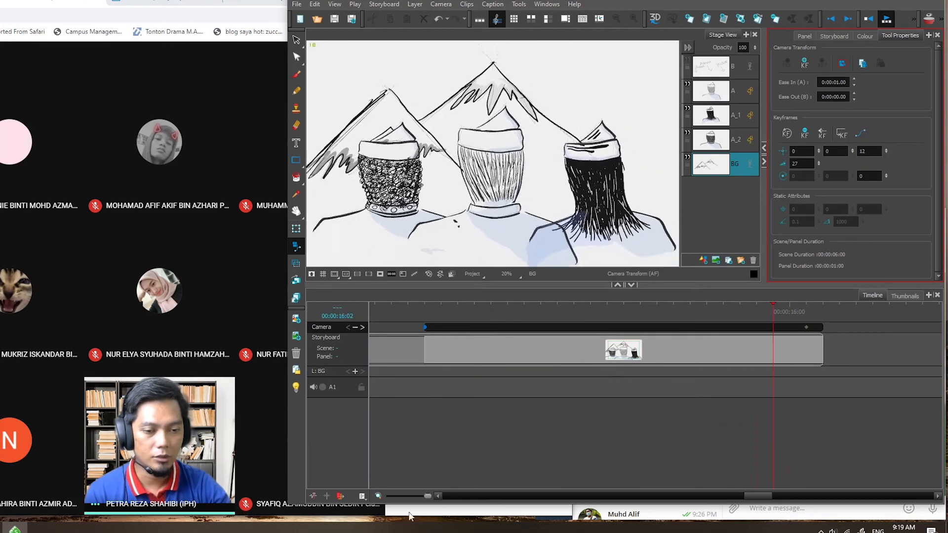
# - Extend the three-warriors panel in scene 2 to a duration of three seconds on the timeline
pyautogui.moveTo(764, 496); pyautogui.dragTo(769, 496)
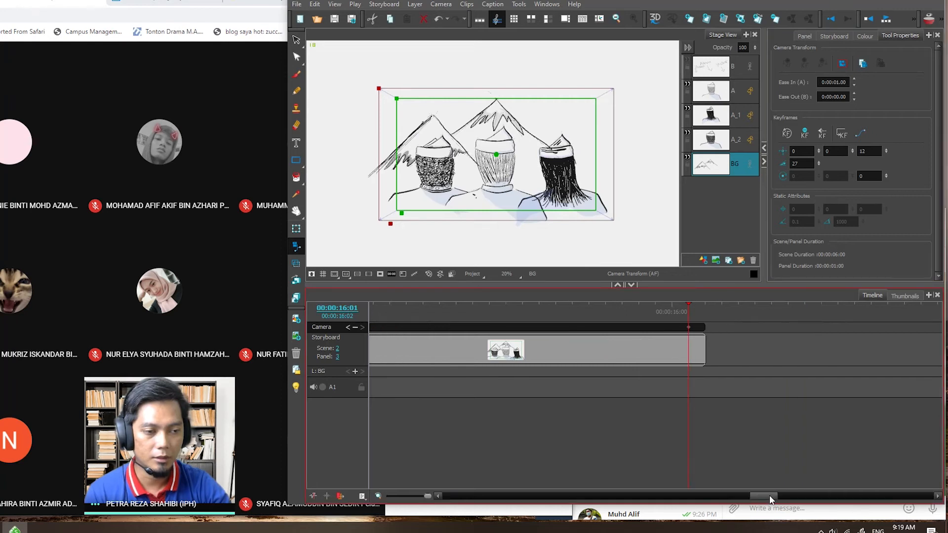
pyautogui.moveTo(427, 496); pyautogui.dragTo(423, 497)
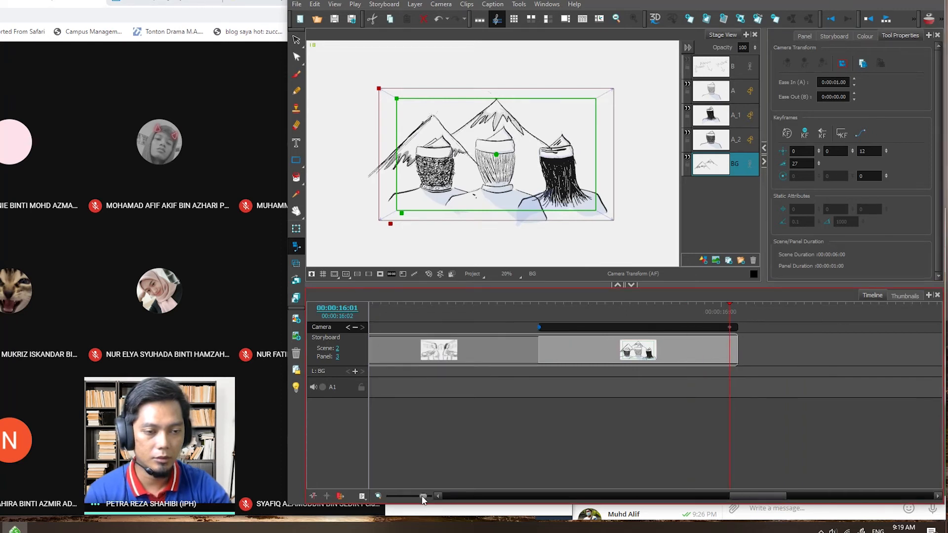
pyautogui.moveTo(735, 348); pyautogui.dragTo(935, 362)
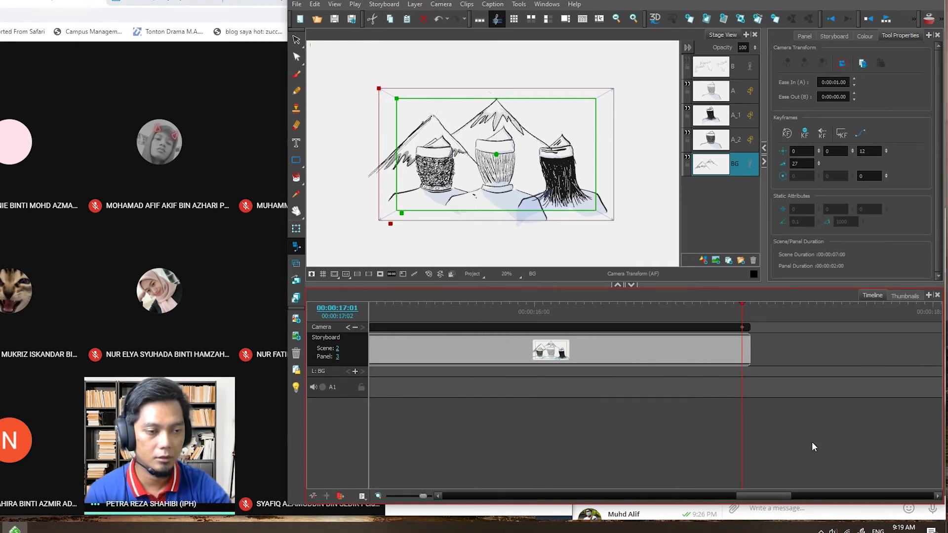
pyautogui.moveTo(777, 496)
pyautogui.mouseDown()
pyautogui.moveTo(745, 497)
pyautogui.moveTo(771, 493)
pyautogui.mouseUp()
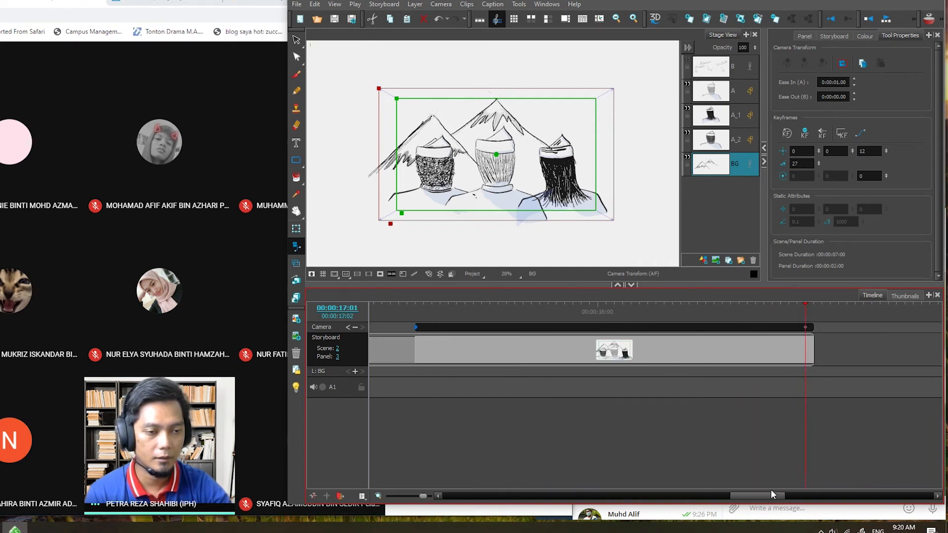
pyautogui.moveTo(426, 498); pyautogui.dragTo(418, 498)
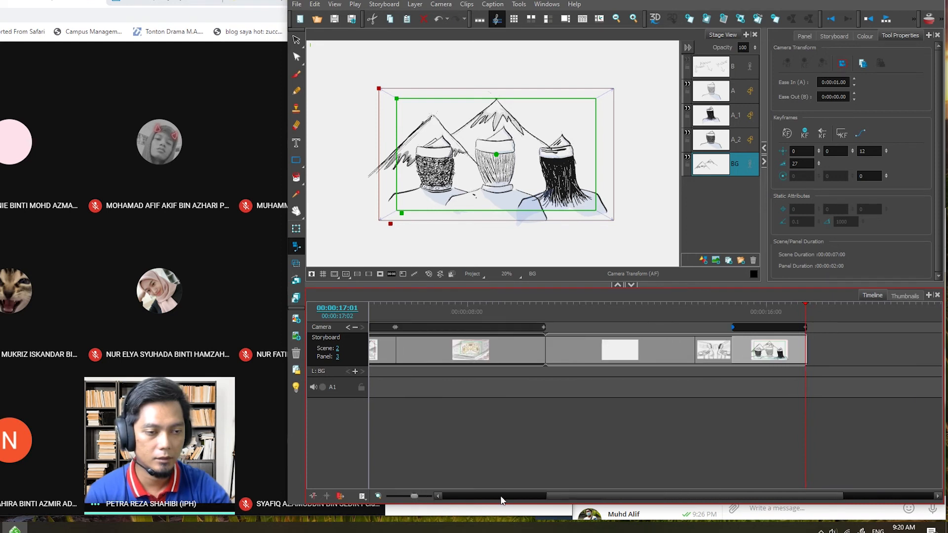
pyautogui.moveTo(730, 496); pyautogui.dragTo(822, 497)
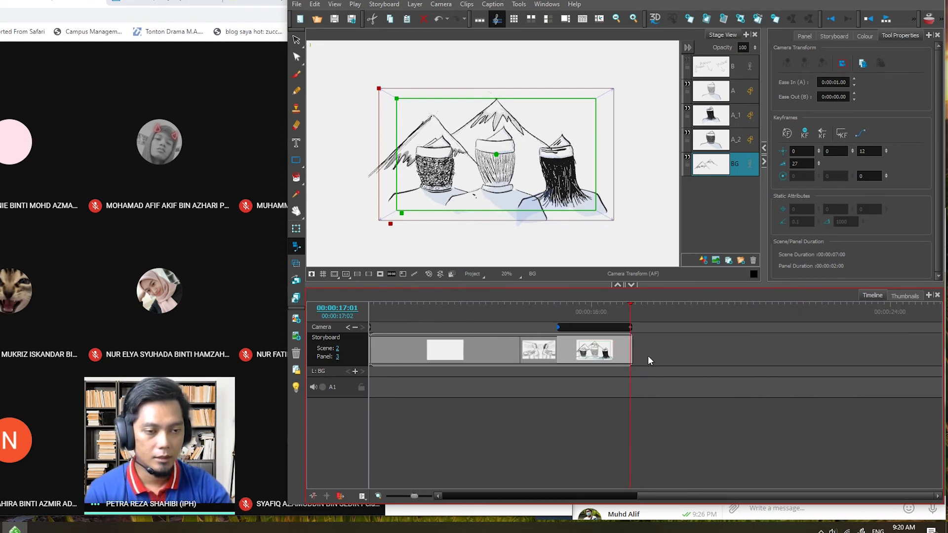
pyautogui.moveTo(628, 345); pyautogui.dragTo(668, 347)
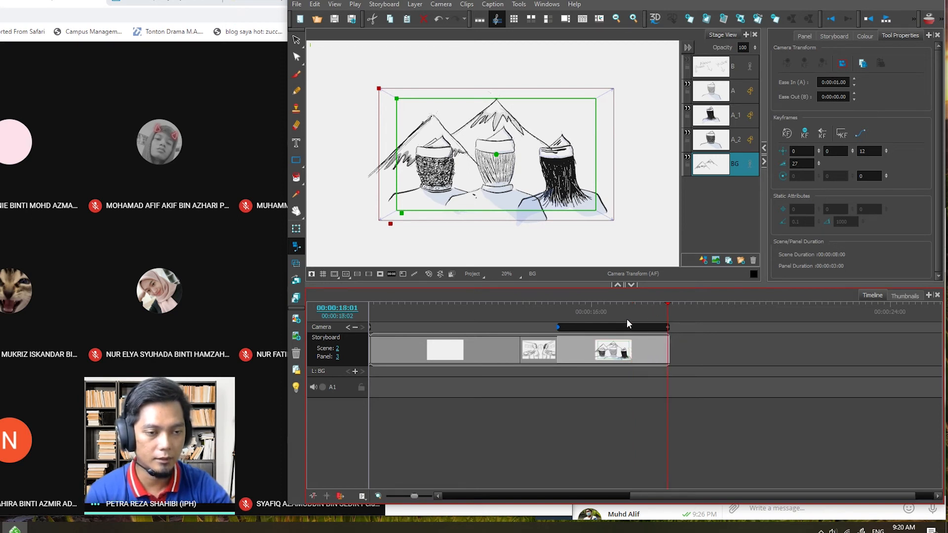
# - Play the lengthened three-warriors panel several times to check its slower camera move
pyautogui.click(832, 18)
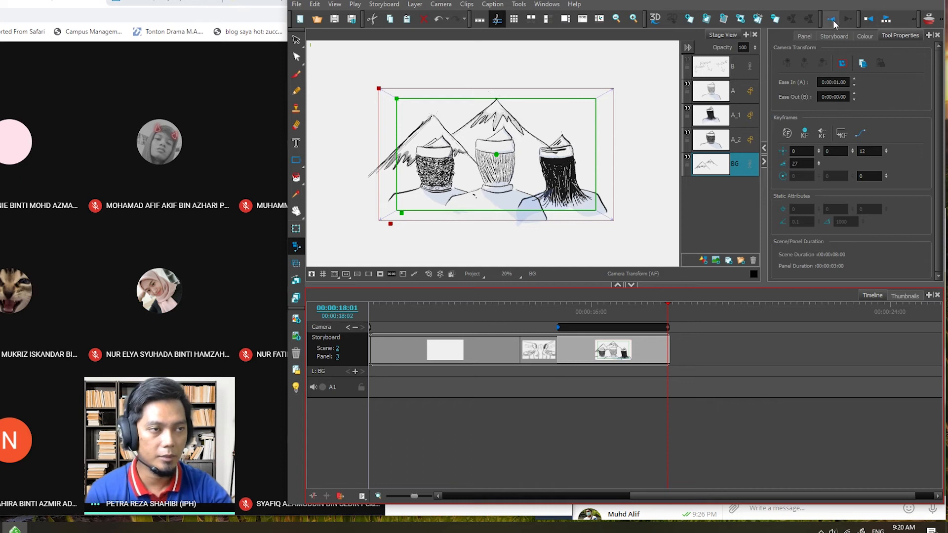
pyautogui.click(885, 19)
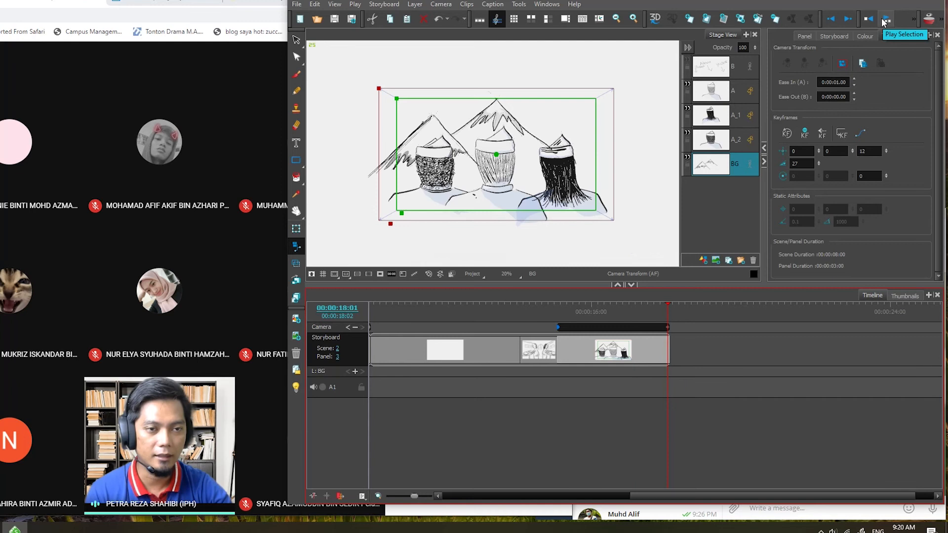
pyautogui.click(884, 21)
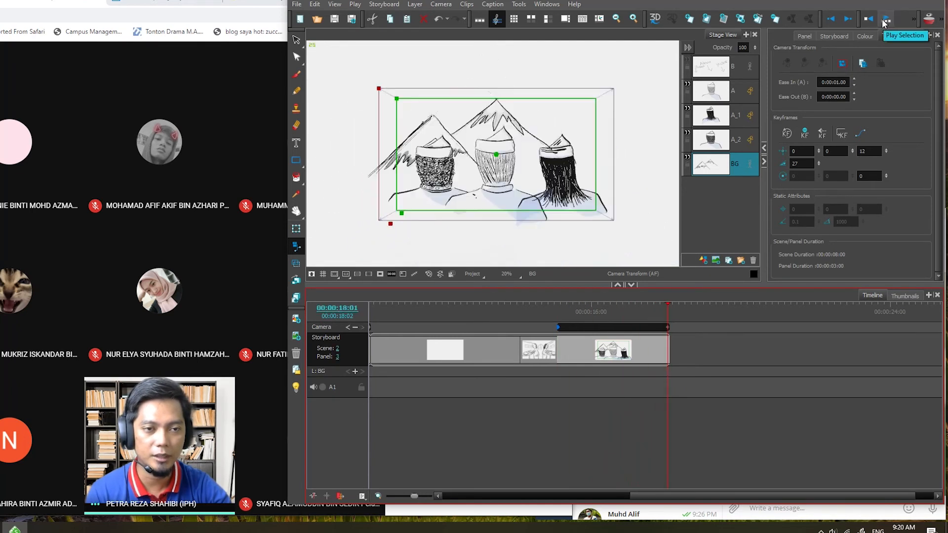
pyautogui.click(884, 21)
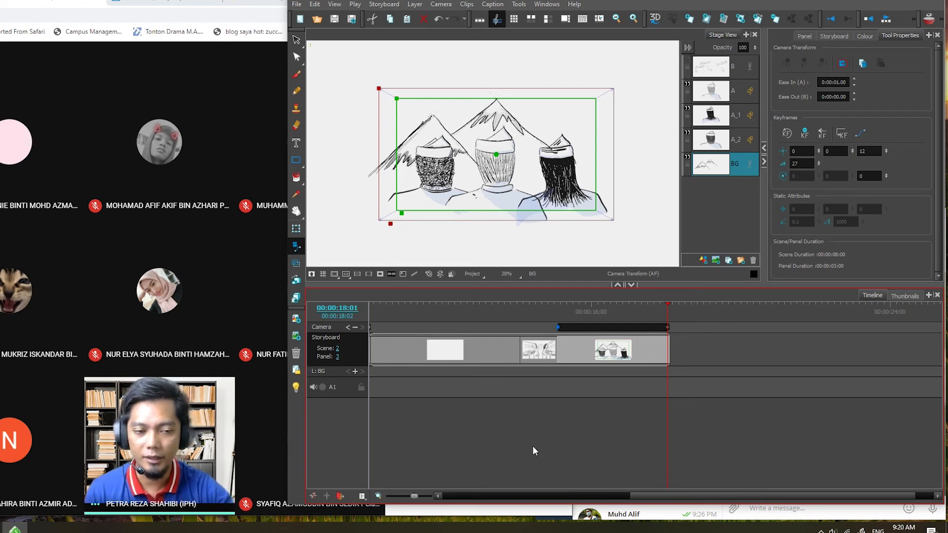
# - Scrub to scene 2's first panel at 00:00:12:03, select layer B, and hide and reshow the crowned figure's layer A to compare layers
pyautogui.moveTo(695, 500); pyautogui.dragTo(463, 502)
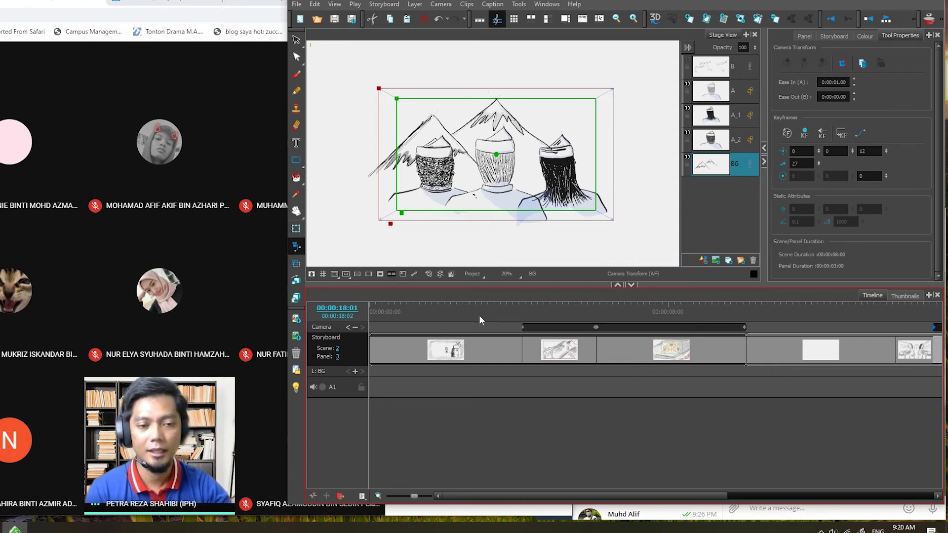
pyautogui.click(587, 311)
pyautogui.moveTo(587, 305); pyautogui.dragTo(821, 321)
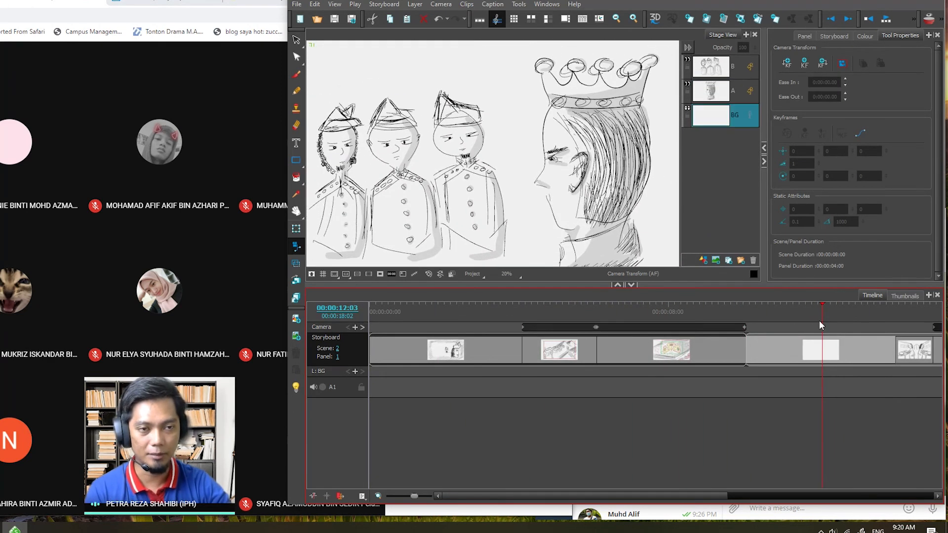
pyautogui.click(712, 79)
pyautogui.click(689, 86)
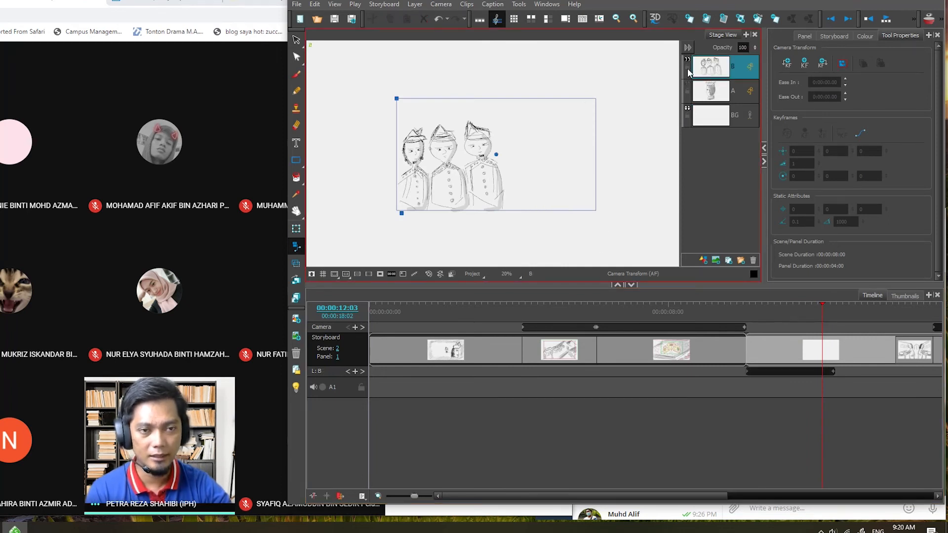
pyautogui.click(688, 86)
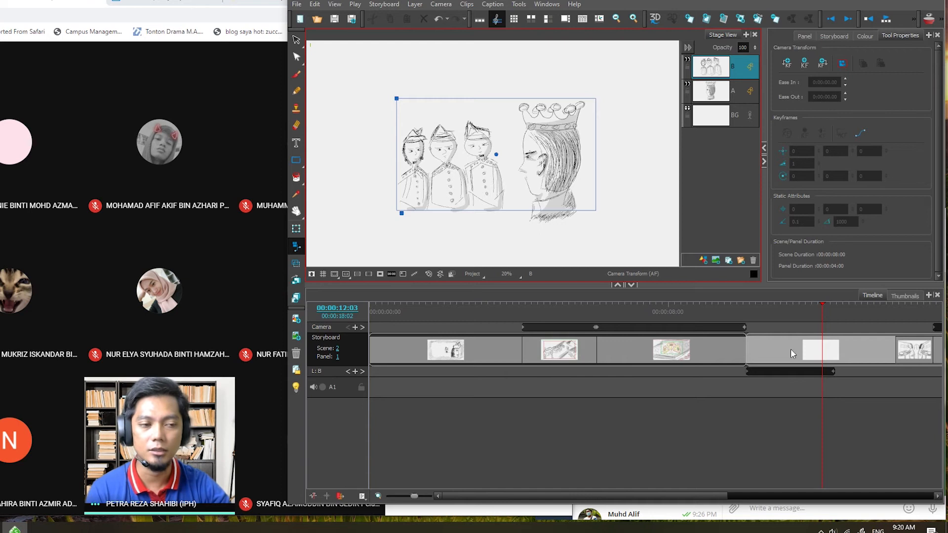
# - Scrub back to scene 1's village panel at 00:00:05:03 to examine its camera move, and return to the three-warriors panel
pyautogui.moveTo(733, 495); pyautogui.dragTo(766, 494)
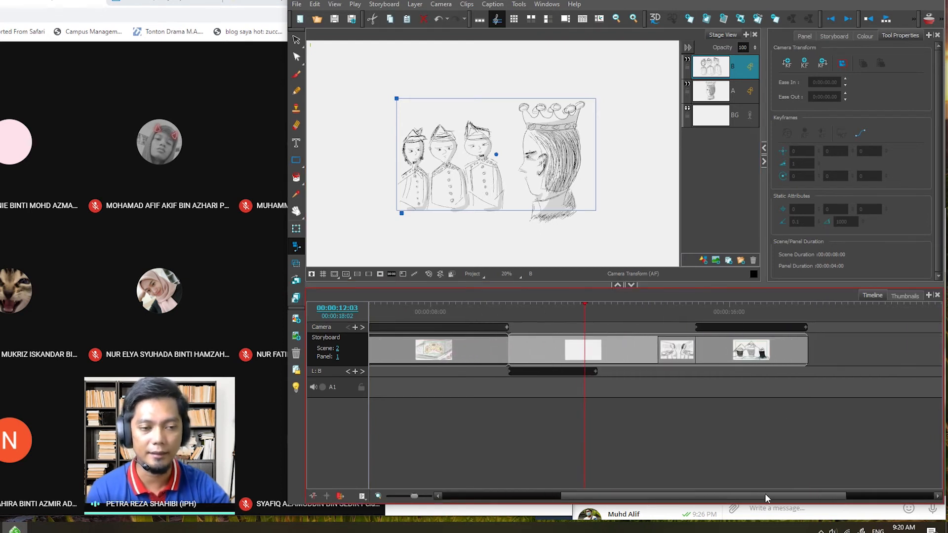
pyautogui.moveTo(583, 304); pyautogui.dragTo(433, 318)
pyautogui.moveTo(616, 493); pyautogui.dragTo(501, 494)
pyautogui.moveTo(643, 302); pyautogui.dragTo(527, 306)
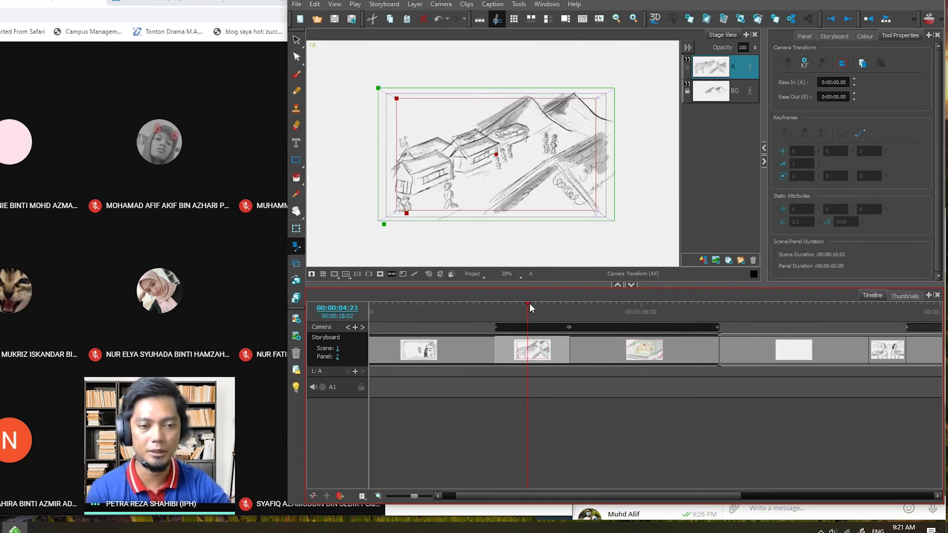
pyautogui.moveTo(525, 304)
pyautogui.mouseDown()
pyautogui.moveTo(544, 315)
pyautogui.moveTo(534, 322)
pyautogui.mouseUp()
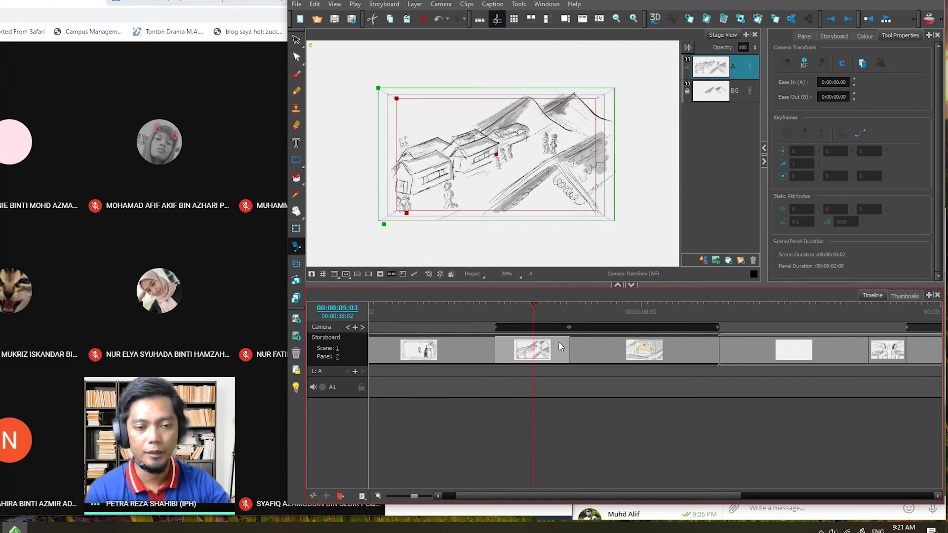
pyautogui.moveTo(559, 495); pyautogui.dragTo(699, 503)
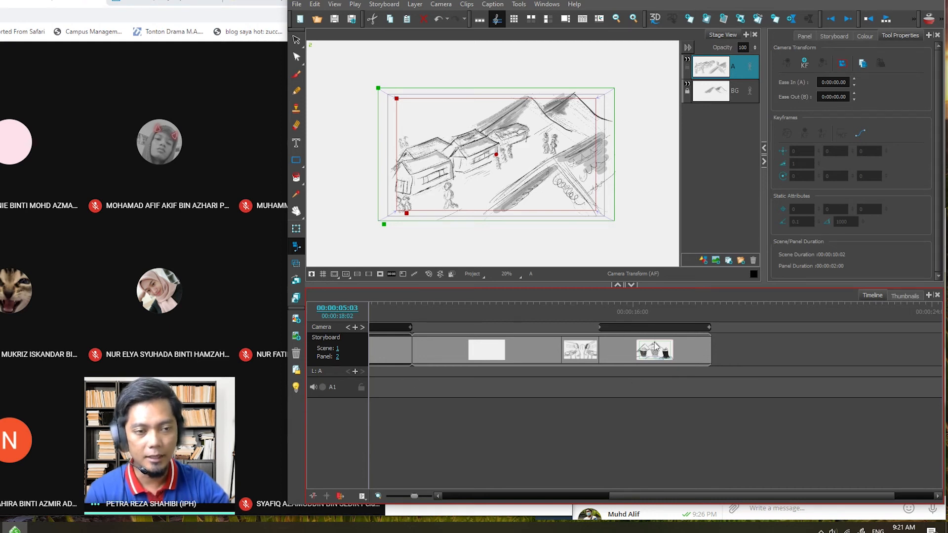
pyautogui.click(666, 355)
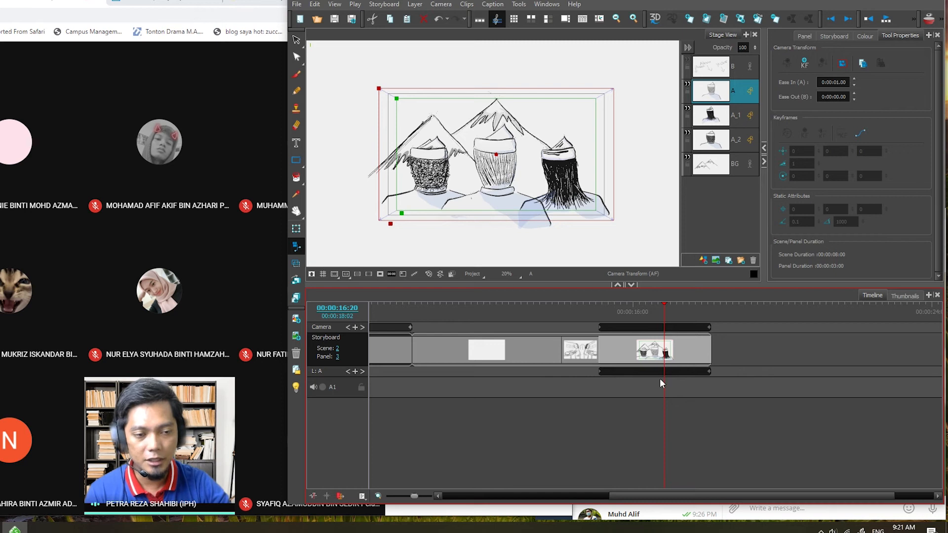
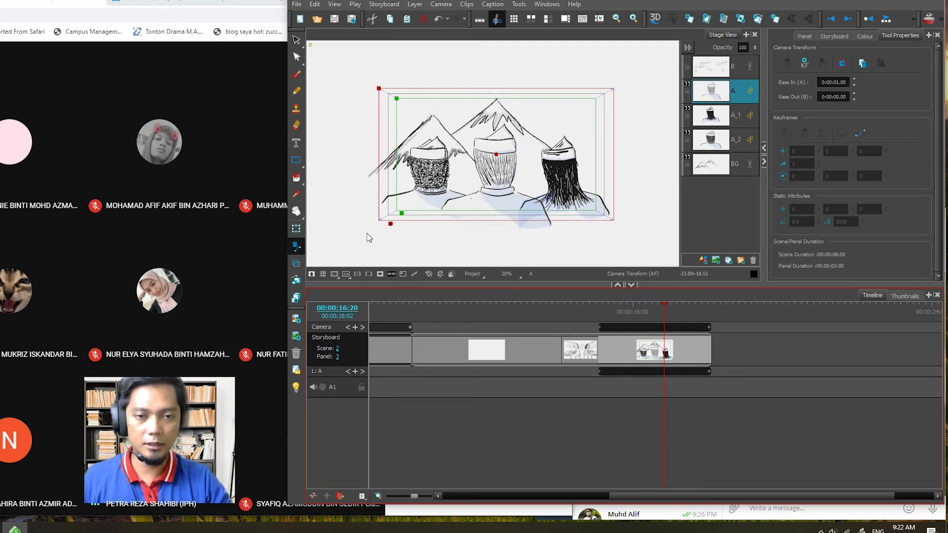
# - Reactivate the camera tool, scrub the three-warriors panel back to 00:00:15:04, and select its starting camera keyframe
pyautogui.click(296, 40)
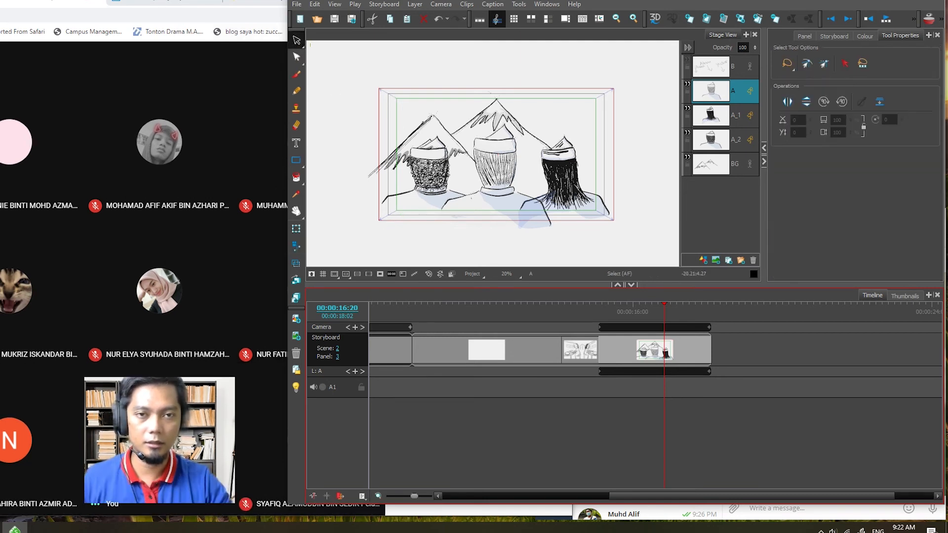
pyautogui.scroll(2, 432, 189)
pyautogui.click(502, 168)
pyautogui.scroll(-2, 499, 163)
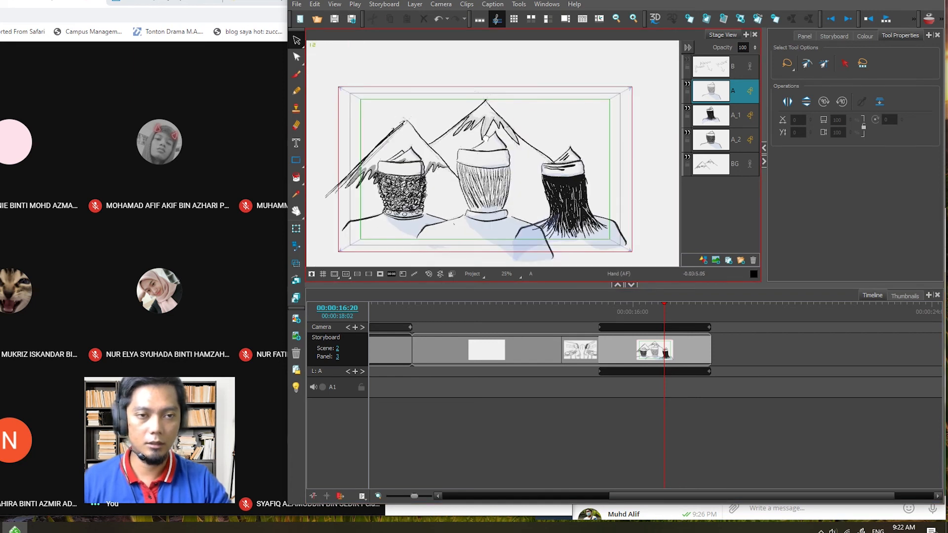
pyautogui.moveTo(481, 153); pyautogui.dragTo(487, 129)
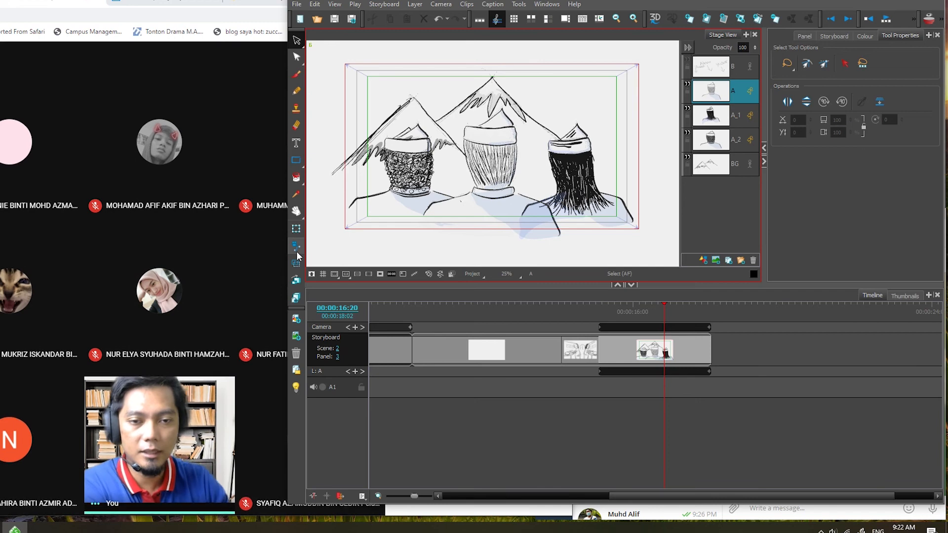
pyautogui.click(296, 248)
pyautogui.moveTo(665, 303); pyautogui.dragTo(601, 312)
pyautogui.click(600, 327)
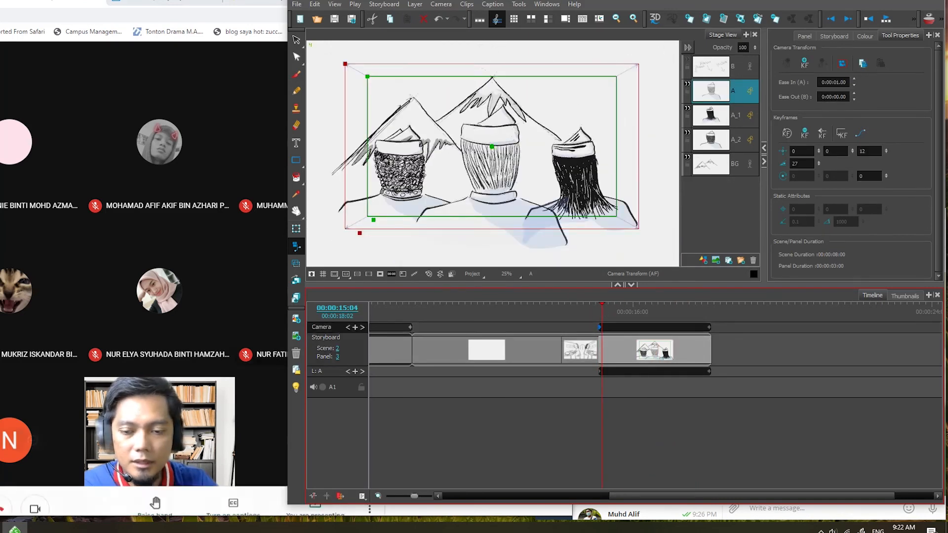
# - Switch to the Google Meet call and stop presenting the screen
pyautogui.click(176, 212)
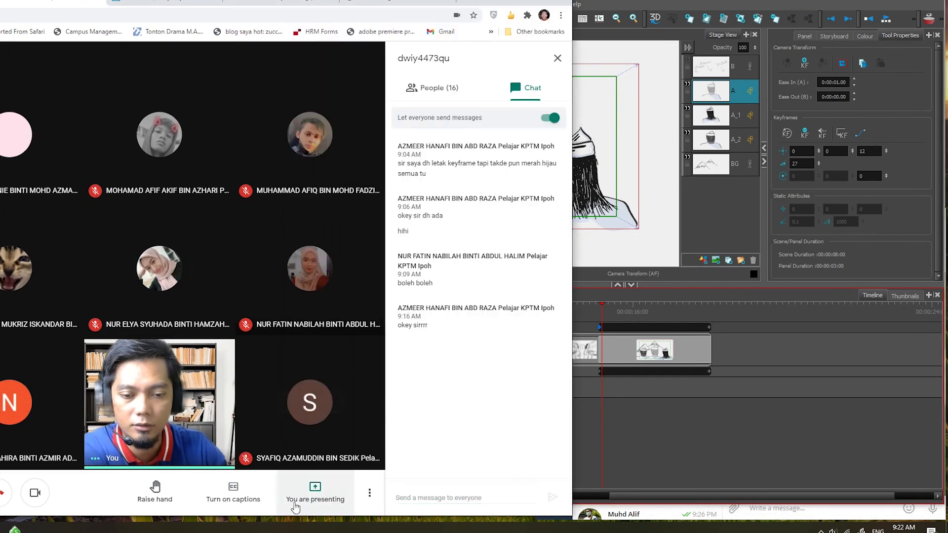
pyautogui.click(315, 491)
pyautogui.click(313, 444)
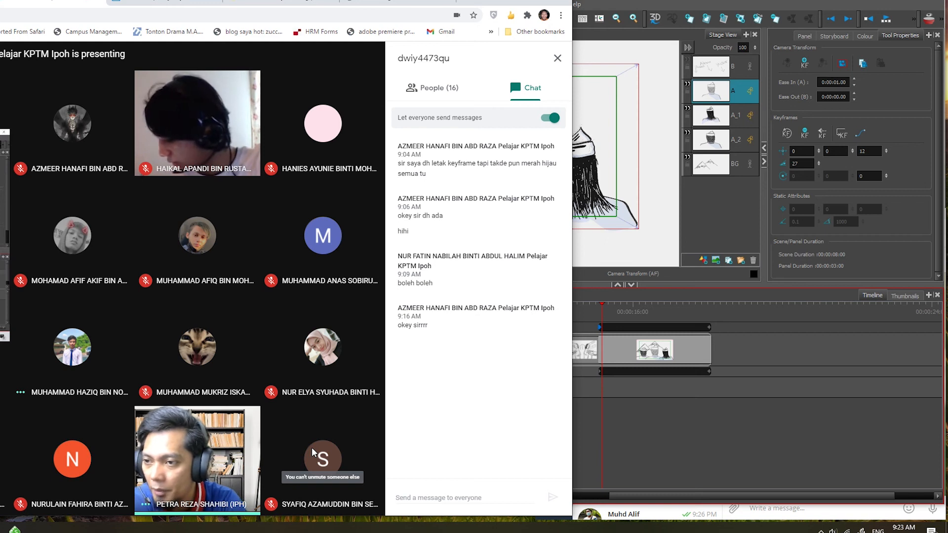
# - Return to Storyboard Pro and scrub the three-warriors panel's camera move to 00:00:16:08
pyautogui.click(575, 81)
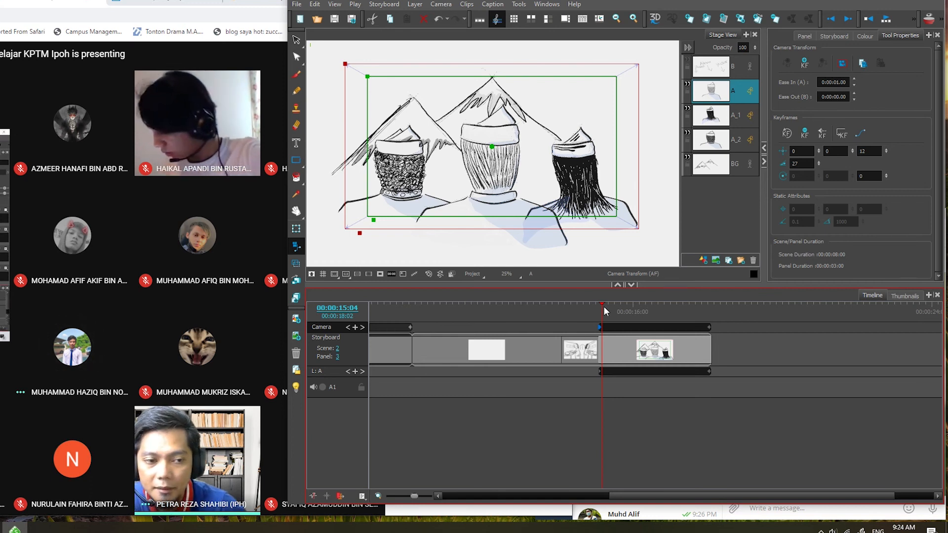
pyautogui.moveTo(604, 306); pyautogui.dragTo(645, 311)
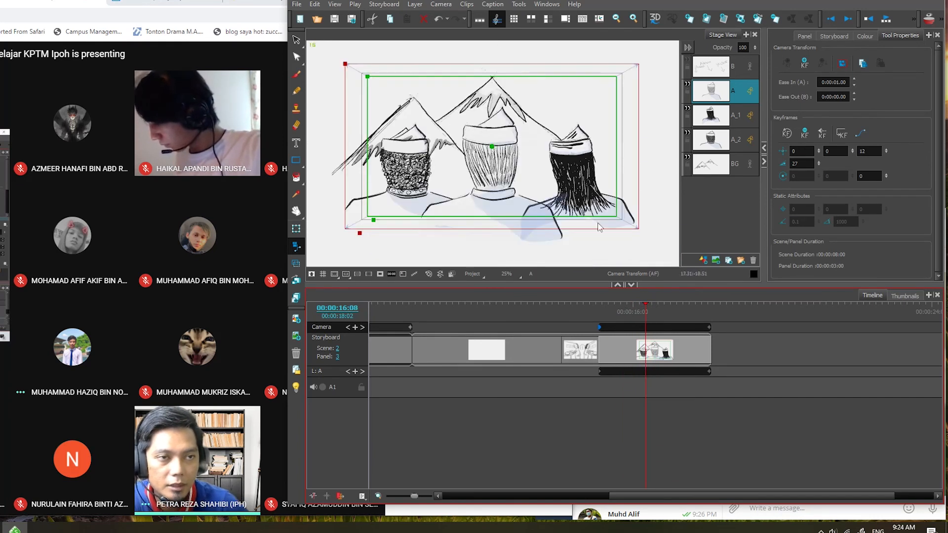
# - Open a separate Camera View to examine the three-warriors panel's framing, and close it again
pyautogui.click(547, 5)
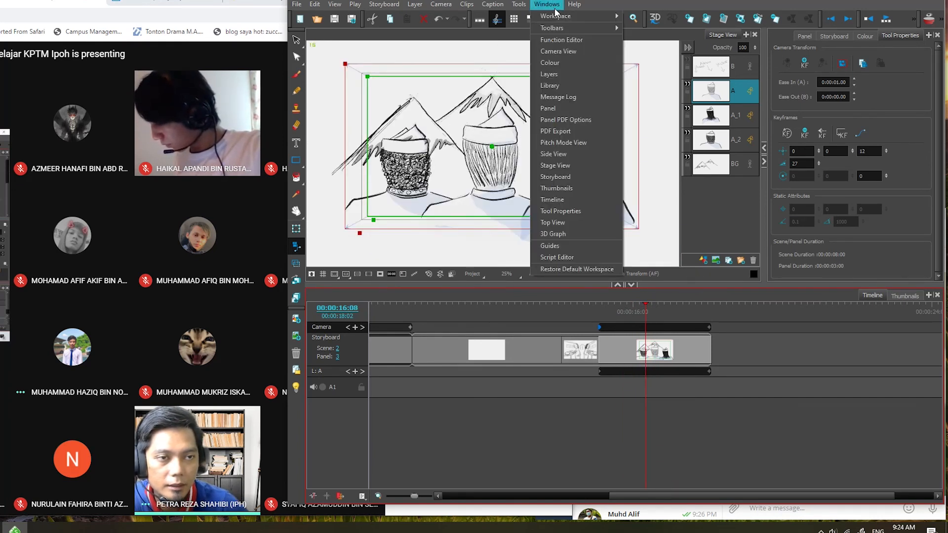
pyautogui.click(590, 52)
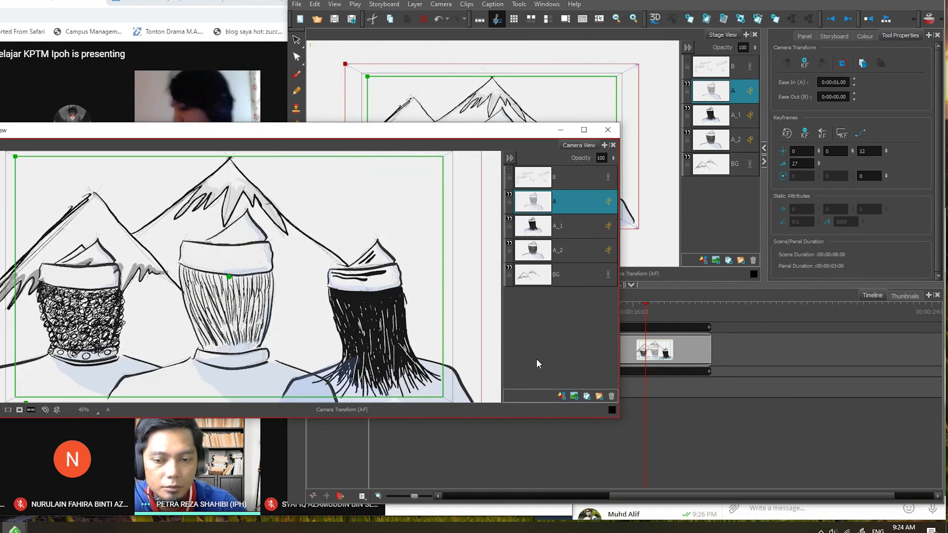
pyautogui.click(607, 132)
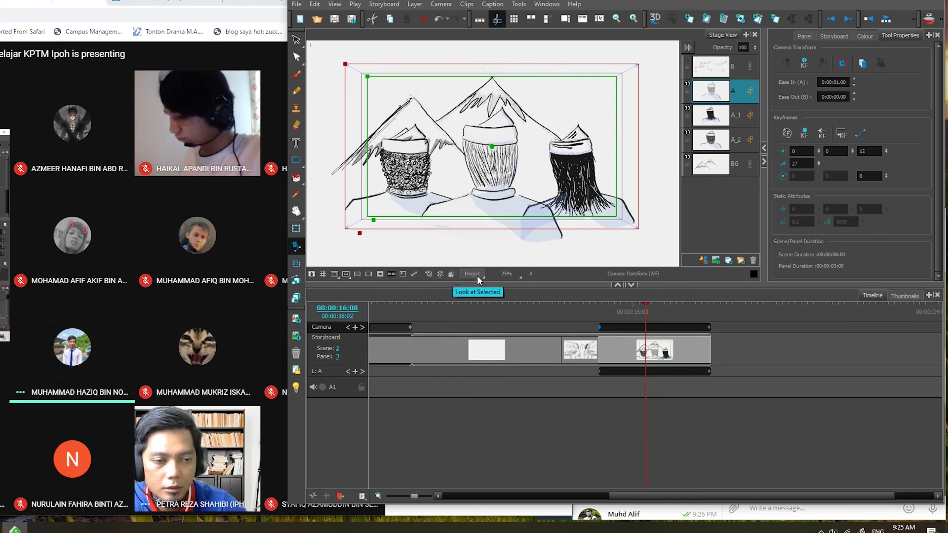
pyautogui.click(650, 273)
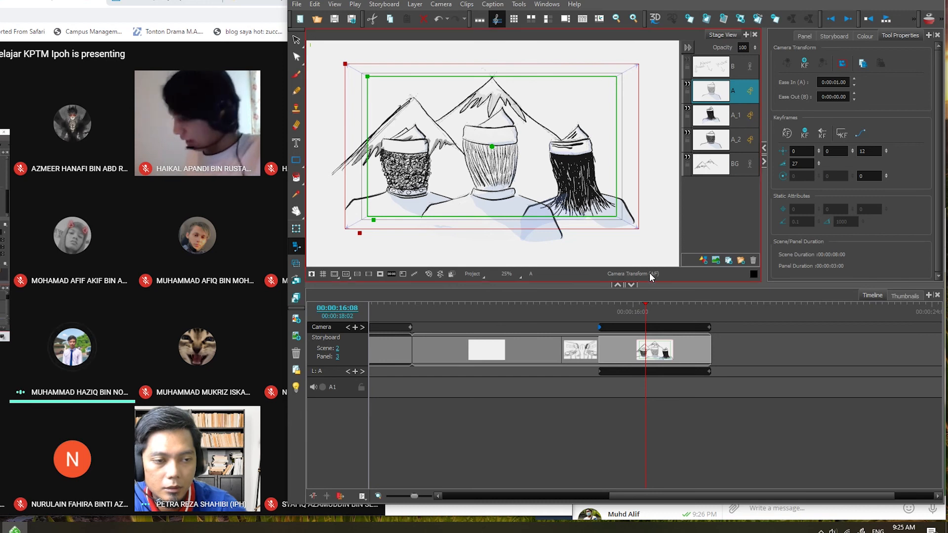
pyautogui.click(752, 277)
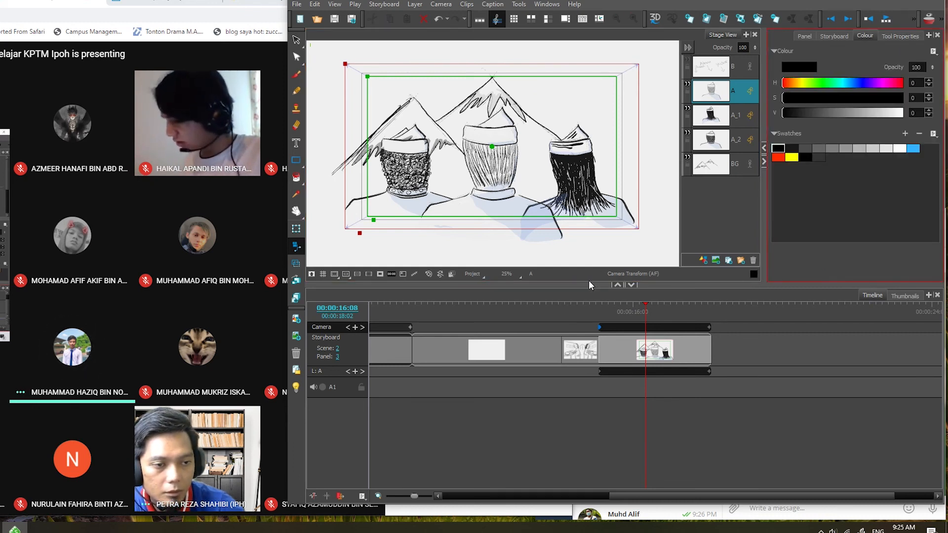
pyautogui.click(336, 275)
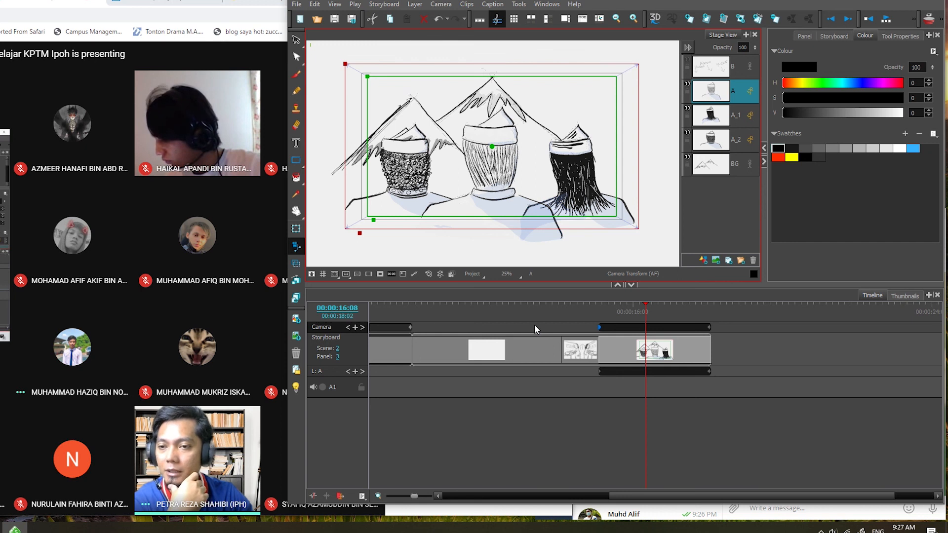
pyautogui.click(900, 36)
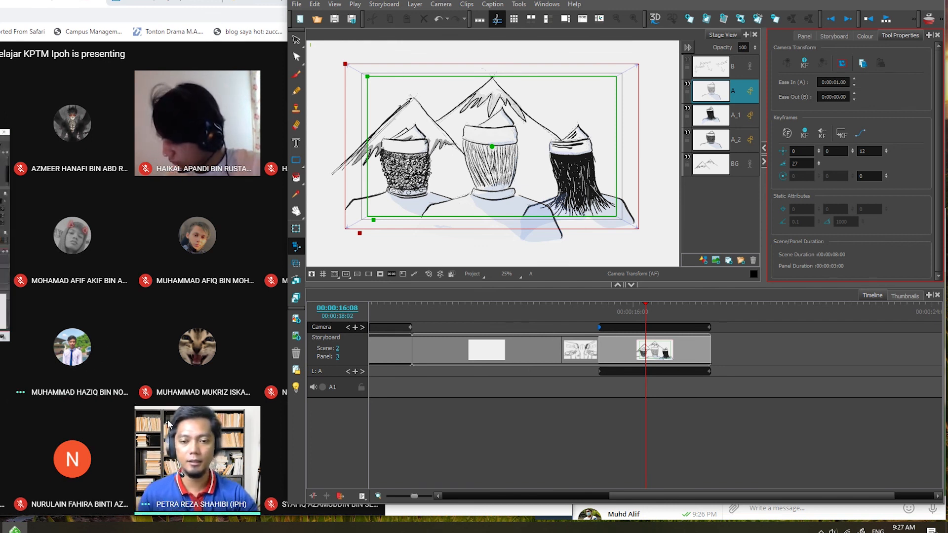
# - Switch to the SPMP Student Information Management System page in Chrome and log in with the user ID and account password
pyautogui.moveTo(85, 437)
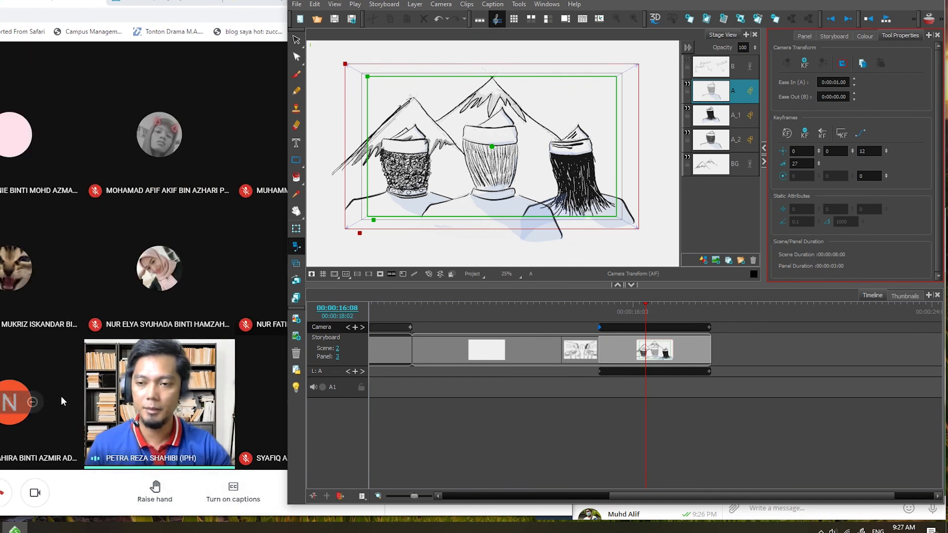
pyautogui.click(23, 465)
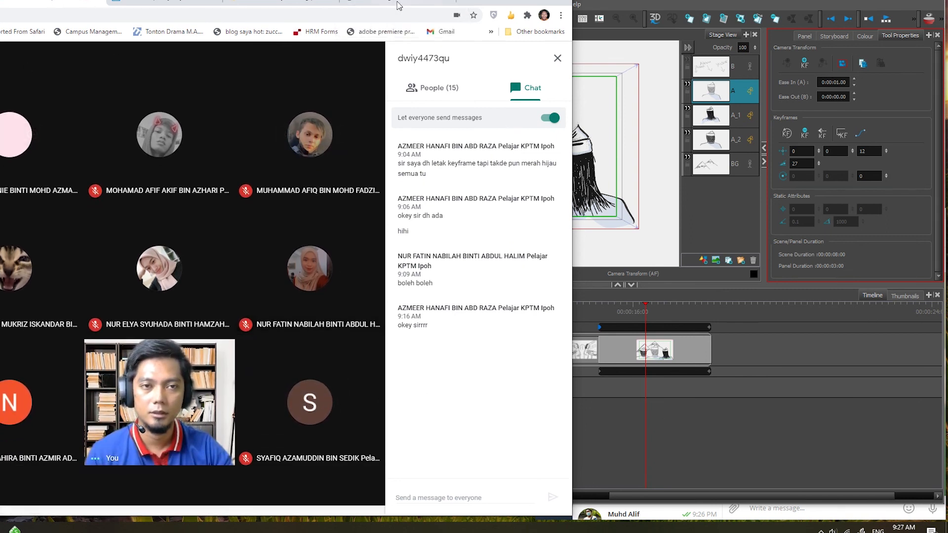
pyautogui.click(398, 6)
pyautogui.click(148, 234)
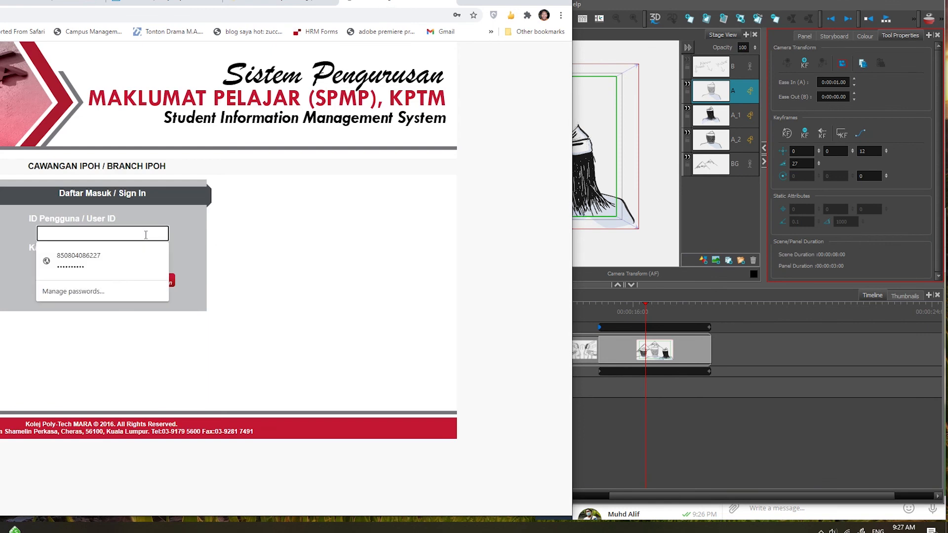
pyautogui.press('Tab')
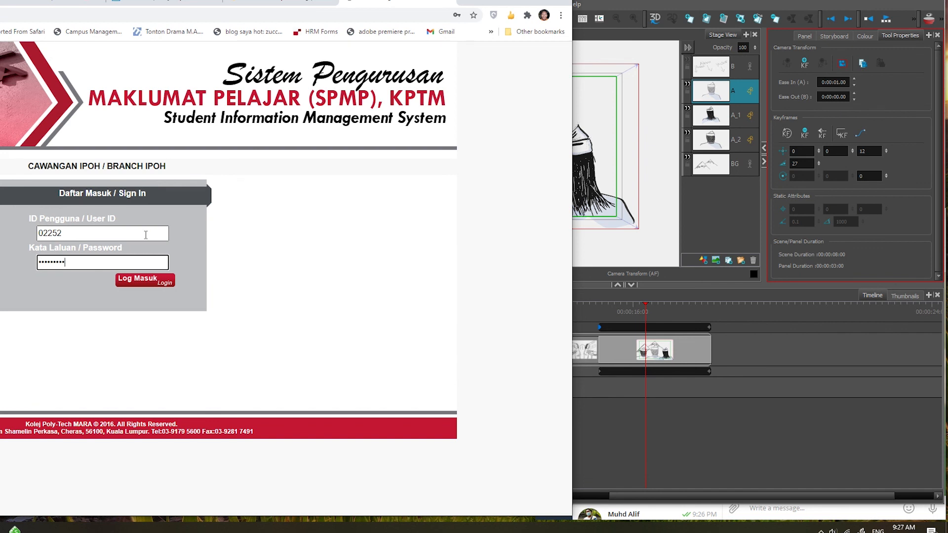
pyautogui.click(150, 286)
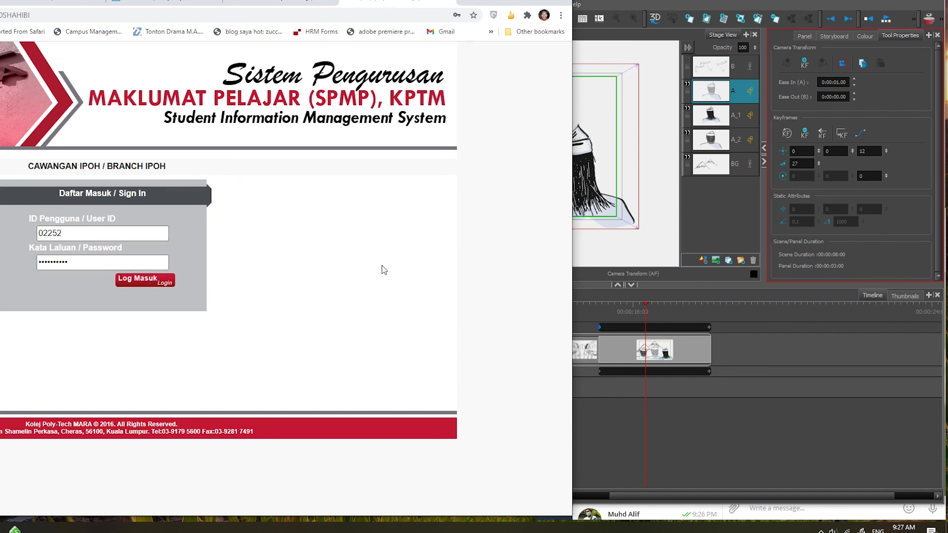